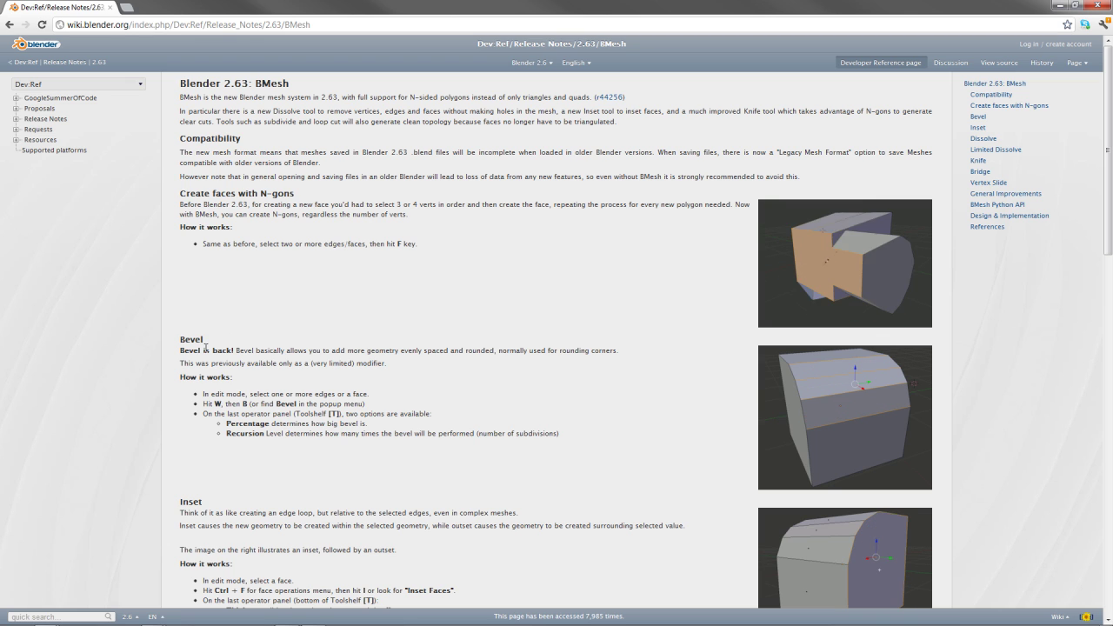
# Step: Read the Blender 2.63 BMesh release notes from the Bevel section through Inset, Dissolve, Knife, Bridge, Vertex Slide and General Improvements
pyautogui.tripleClick(228, 435)
pyautogui.moveTo(299, 435); pyautogui.dragTo(226, 432)
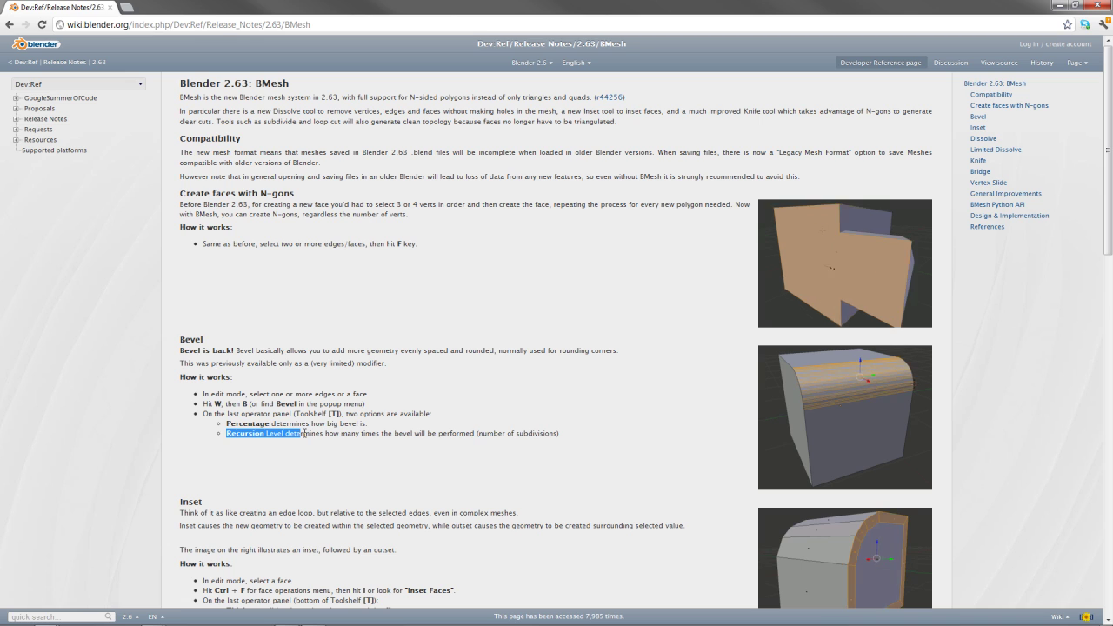
pyautogui.click(226, 432)
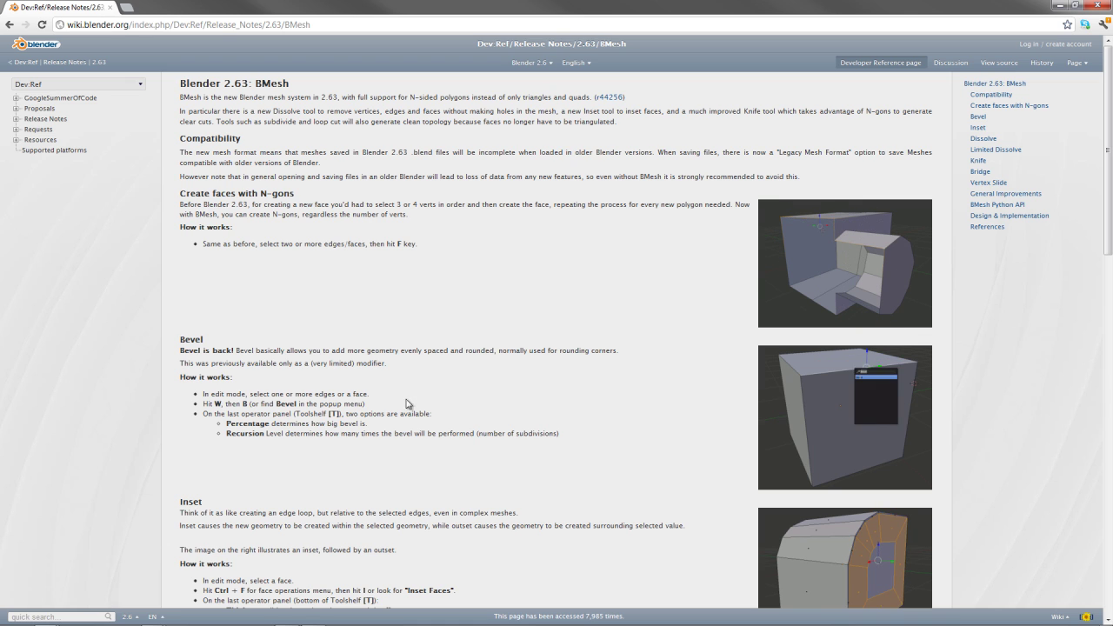
pyautogui.moveTo(180, 342); pyautogui.dragTo(265, 433)
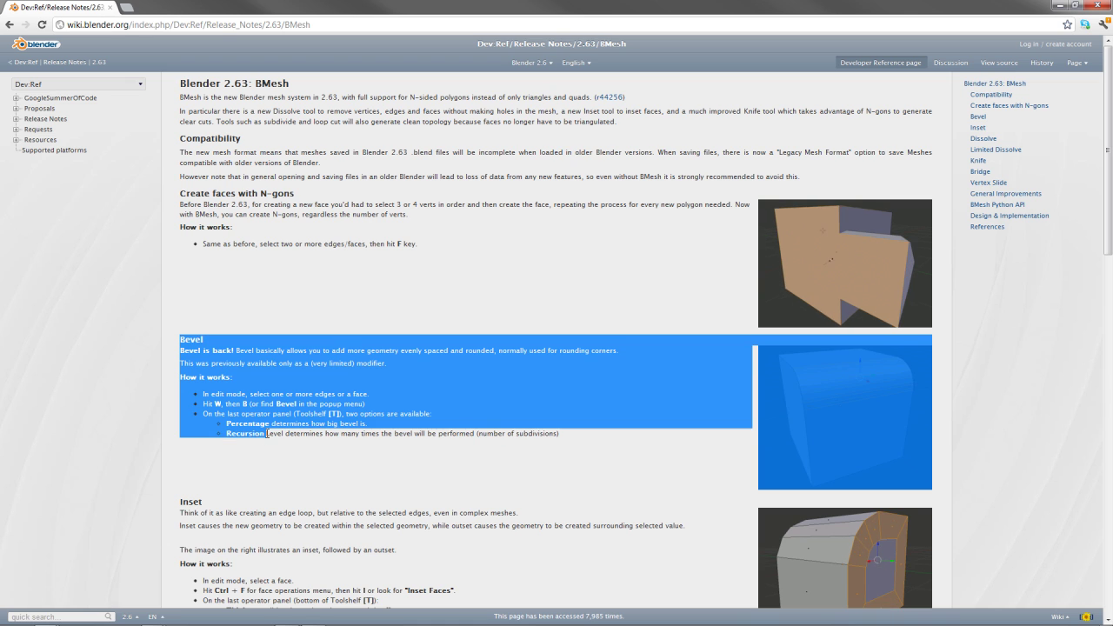
pyautogui.click(420, 414)
pyautogui.scroll(-3, 348, 383)
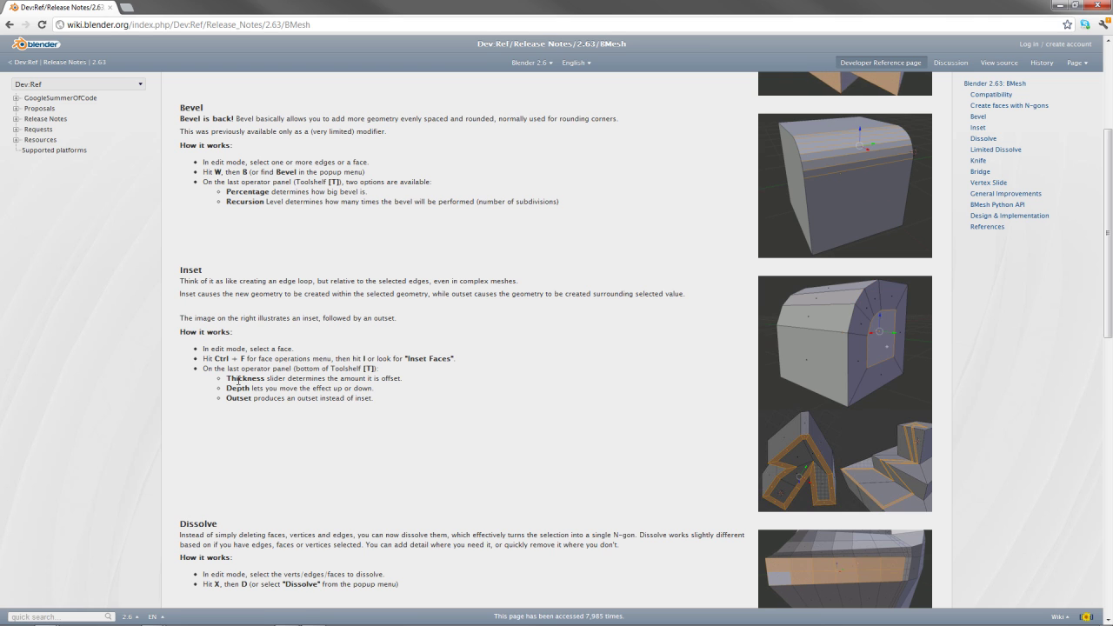
pyautogui.scroll(-3, 243, 408)
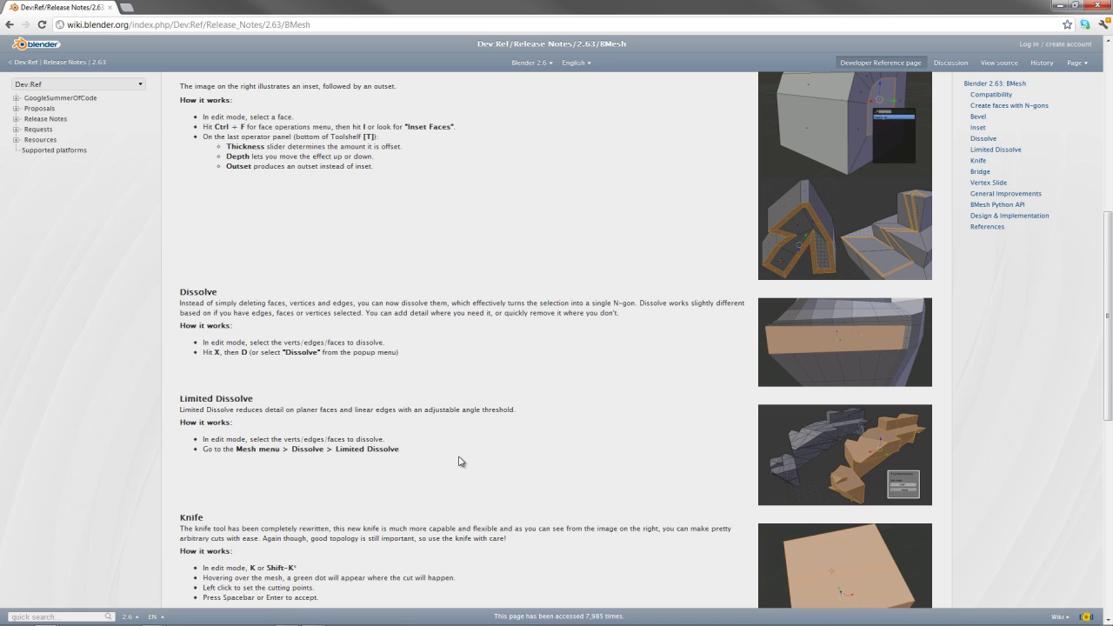
pyautogui.scroll(-3, 460, 460)
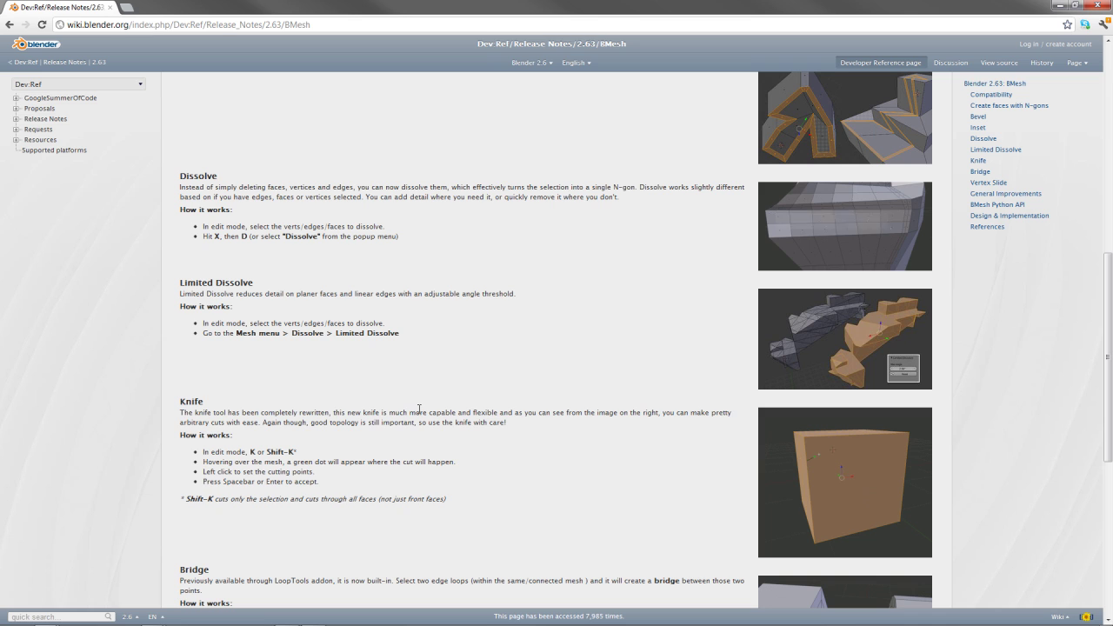
pyautogui.scroll(-1, 418, 405)
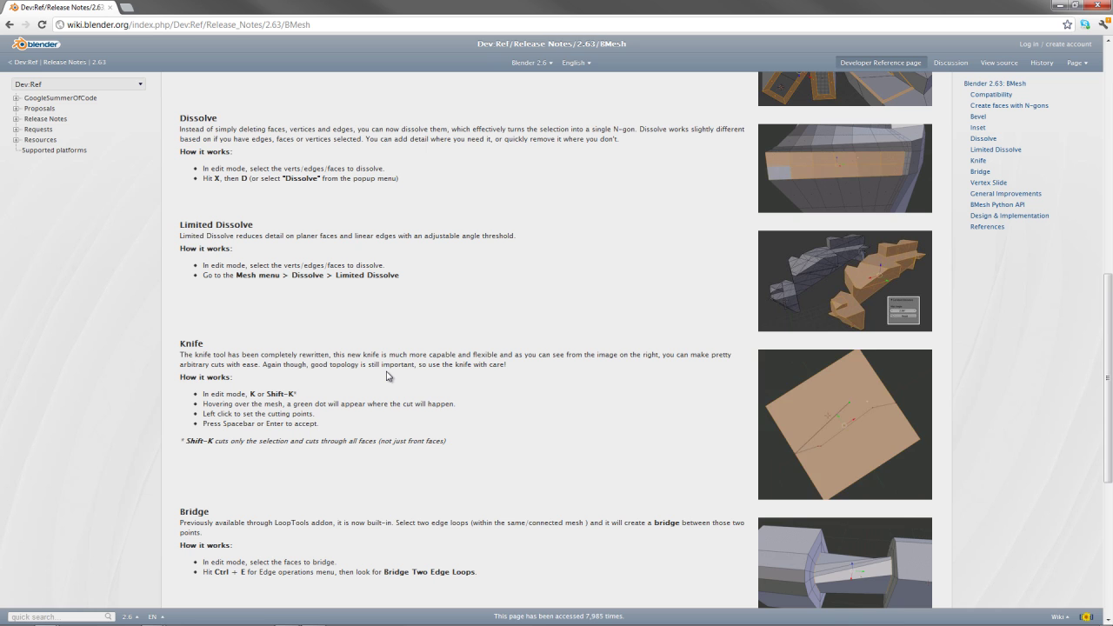
pyautogui.scroll(-1, 409, 383)
pyautogui.scroll(-1, 414, 385)
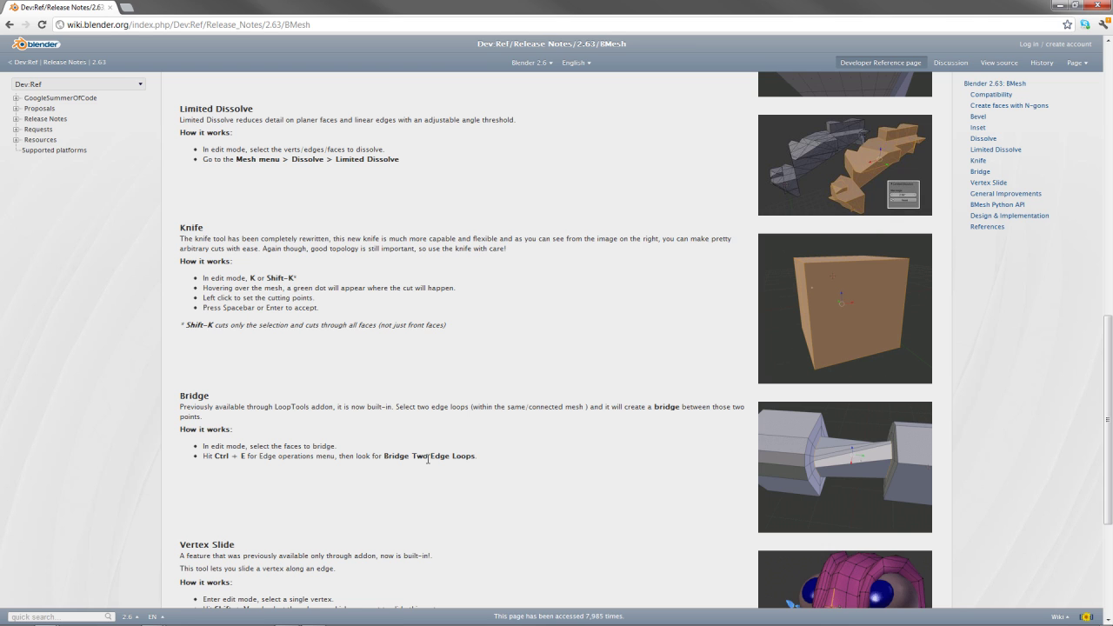
pyautogui.scroll(-2, 361, 527)
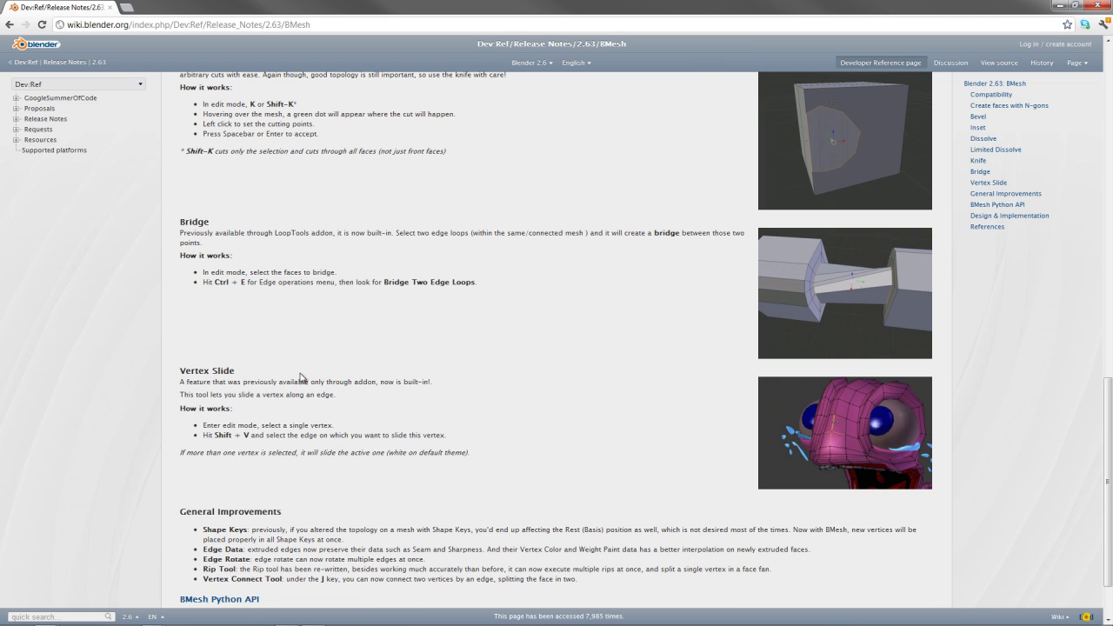
pyautogui.click(241, 372)
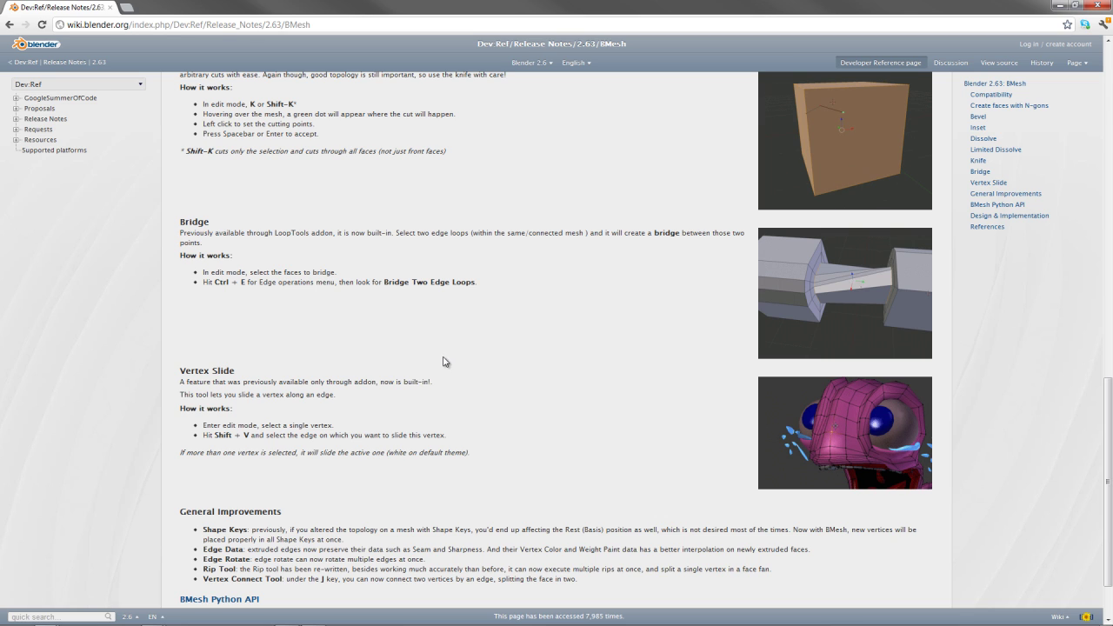
pyautogui.scroll(-2, 185, 462)
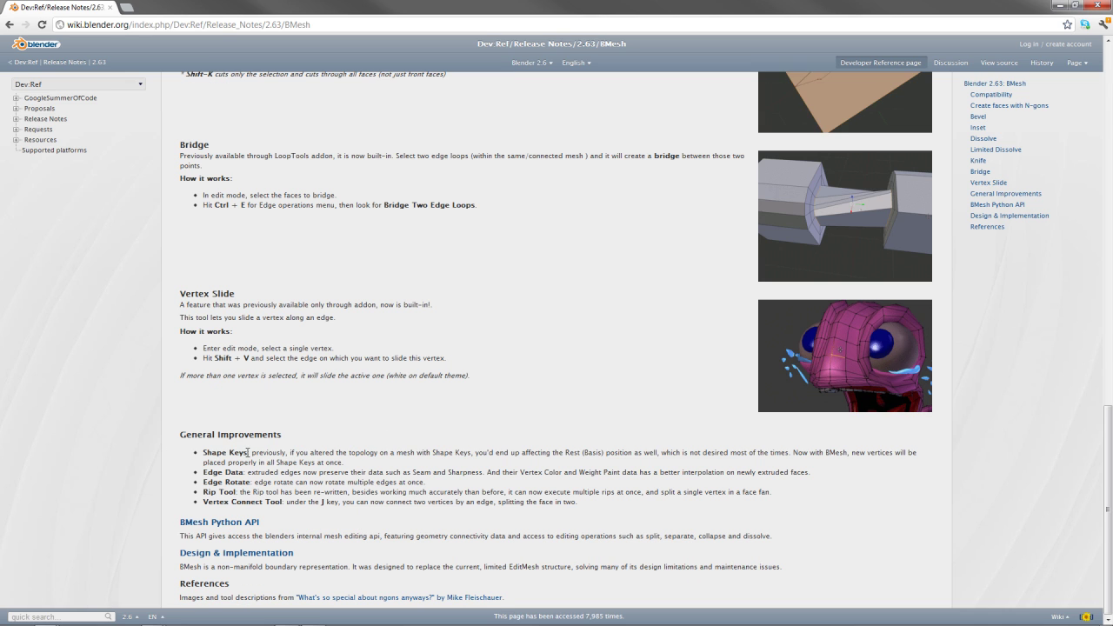
pyautogui.moveTo(340, 481); pyautogui.dragTo(433, 484)
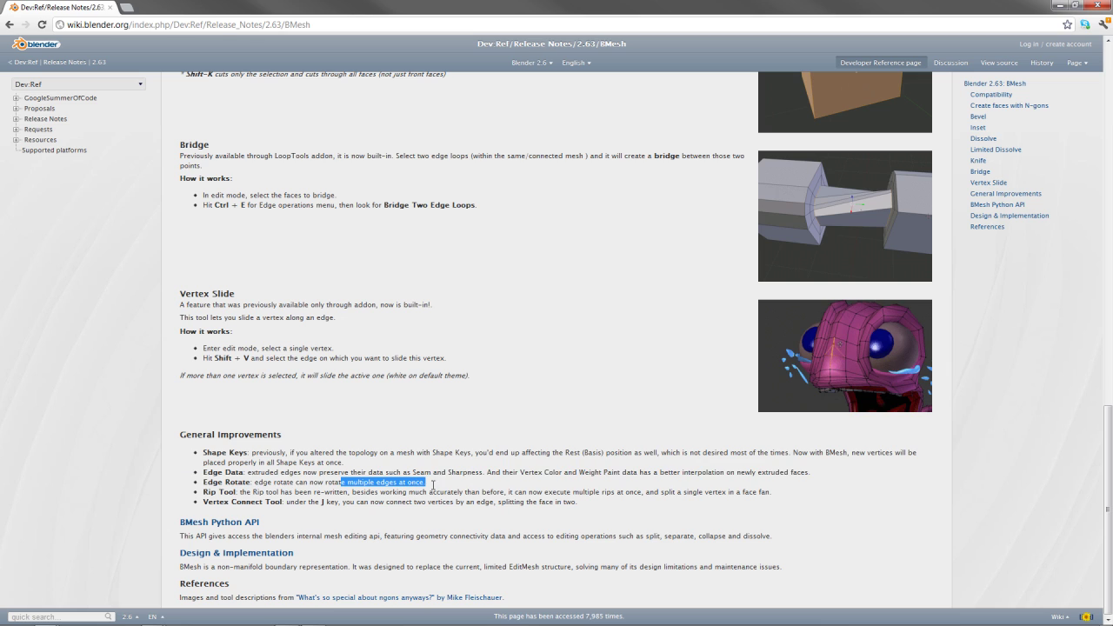
pyautogui.click(440, 482)
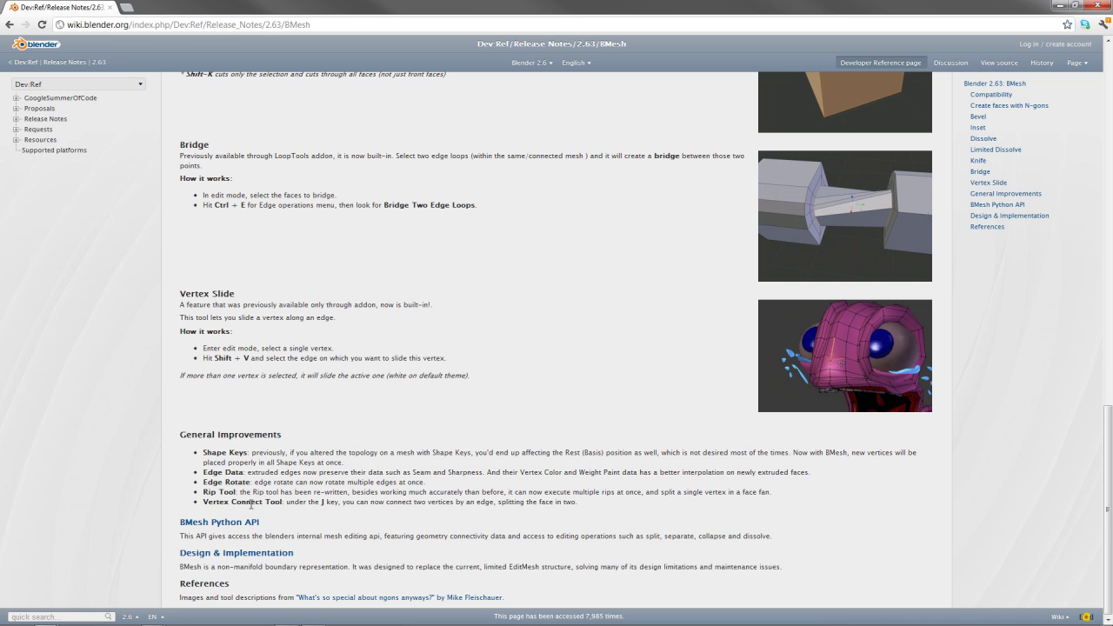
pyautogui.scroll(20, 415, 451)
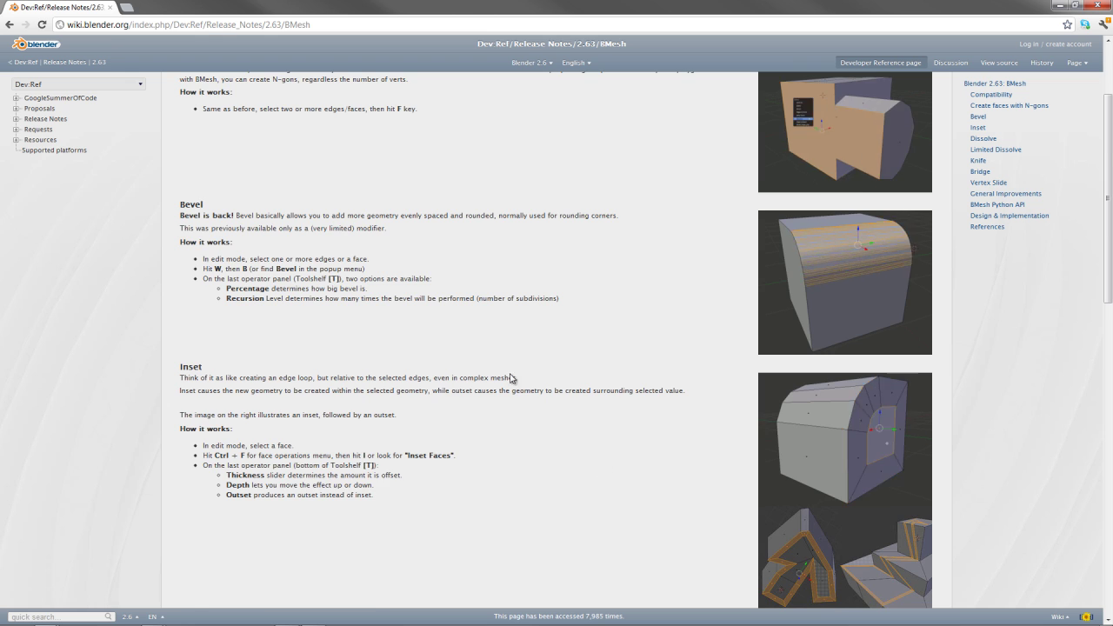
# Step: Switch to Blender, dismiss the splash screen, and put the default cube into Edit Mode
pyautogui.hotkey('alt', 'Tab')
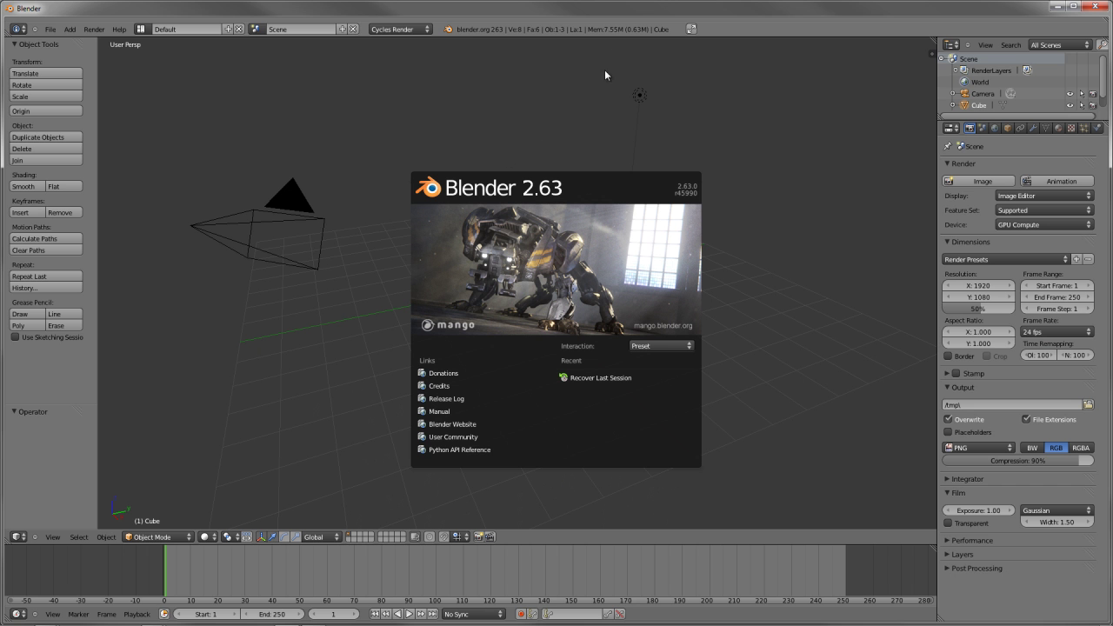
pyautogui.click(644, 120)
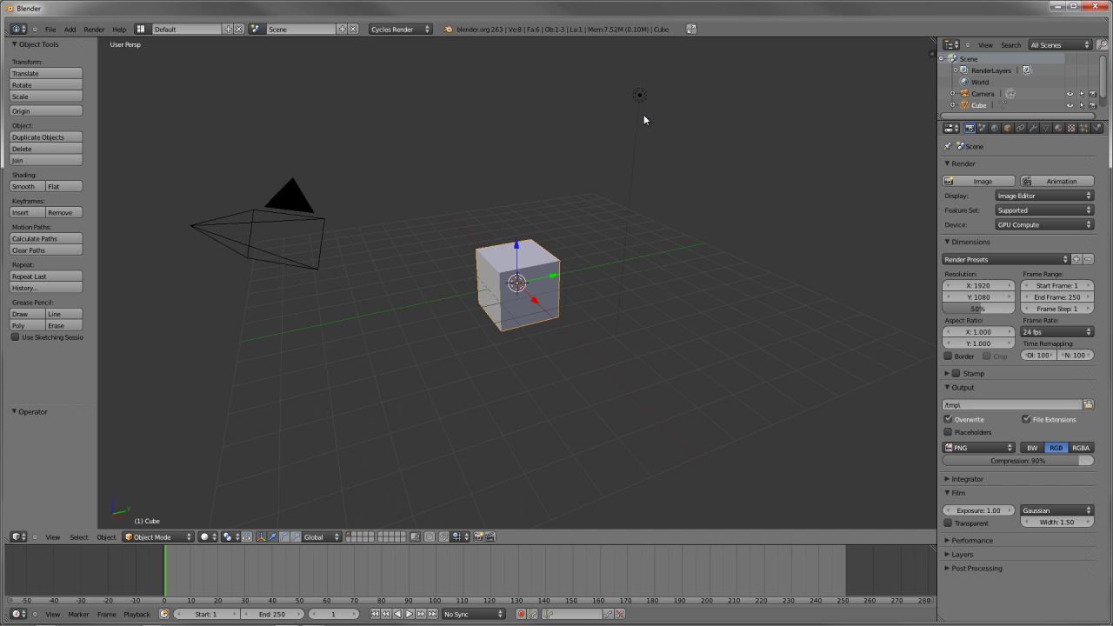
pyautogui.scroll(5, 600, 338)
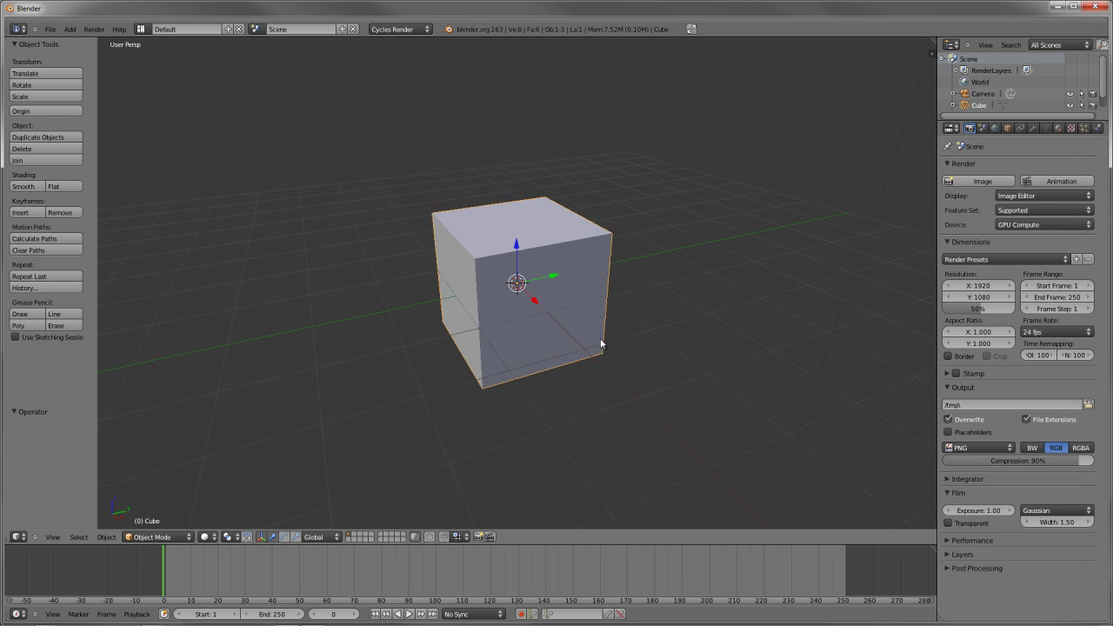
pyautogui.moveTo(481, 363); pyautogui.dragTo(509, 392, button='middle')
pyautogui.press('Tab')
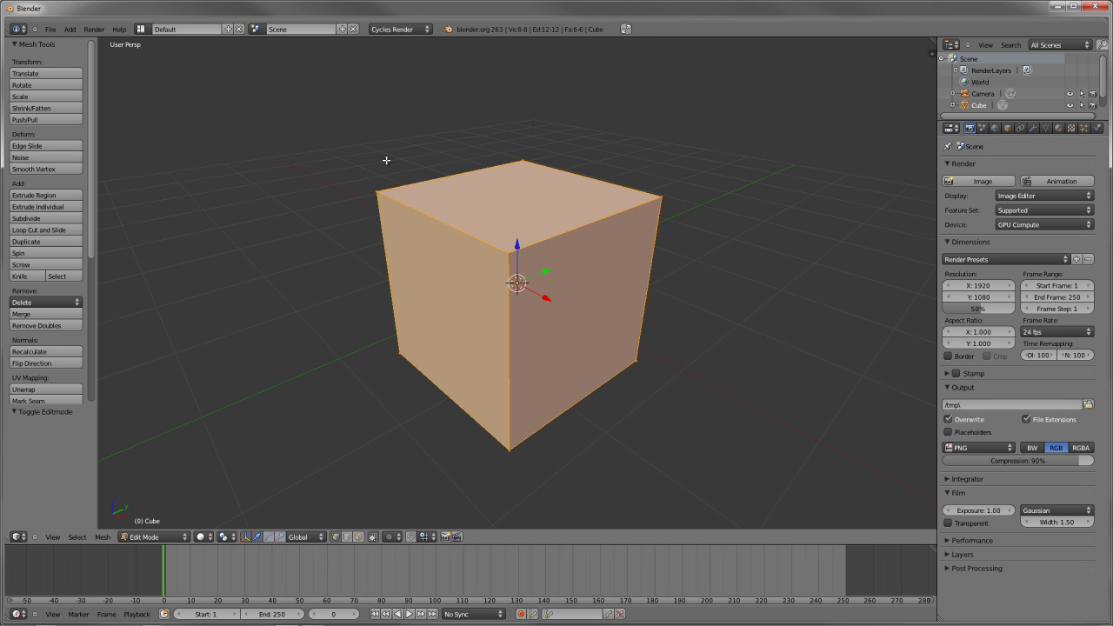
# Step: Select only the cube's top face and subdivide it with one cut
pyautogui.press('a')
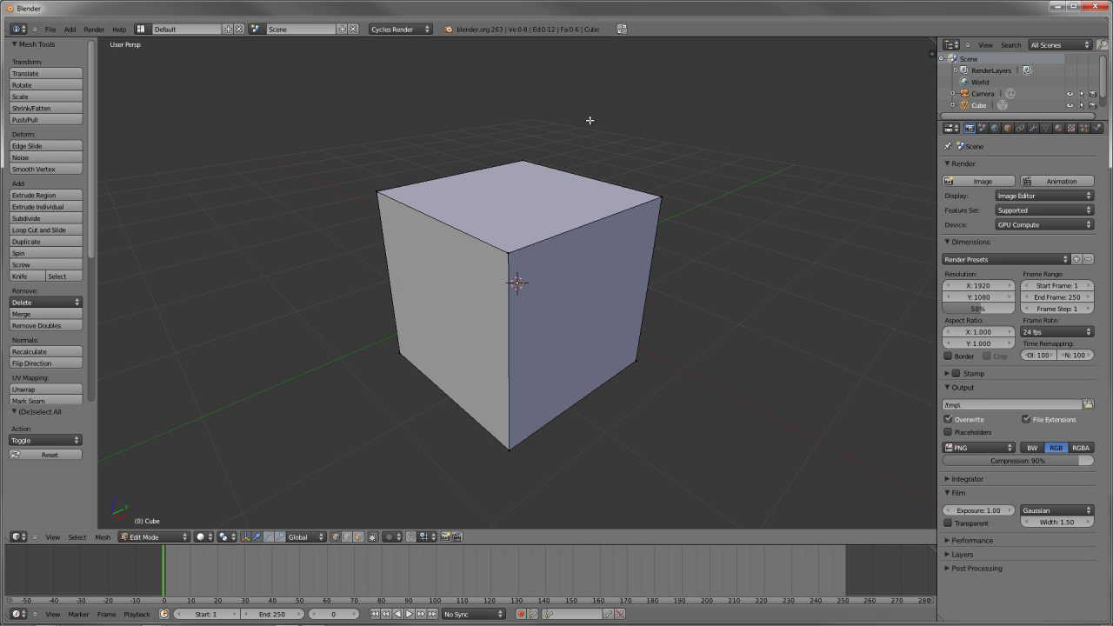
pyautogui.moveTo(590, 120)
pyautogui.keyDown('ctrl'); pyautogui.mouseDown()
pyautogui.moveTo(525, 340)
pyautogui.moveTo(857, 216)
pyautogui.mouseUp(); pyautogui.keyUp('ctrl')
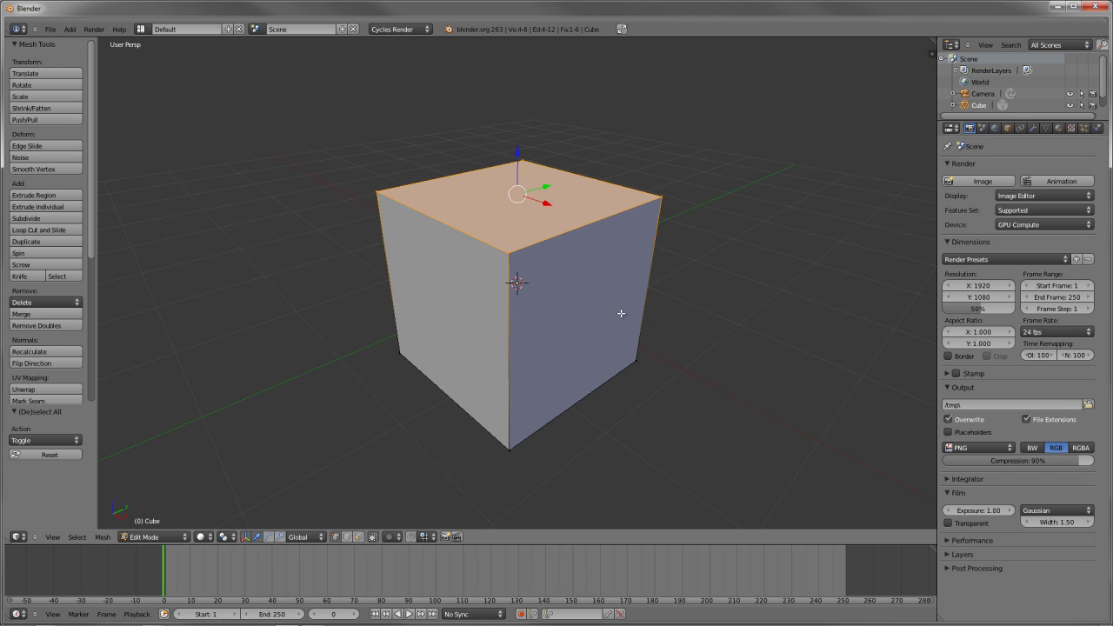
pyautogui.press('w')
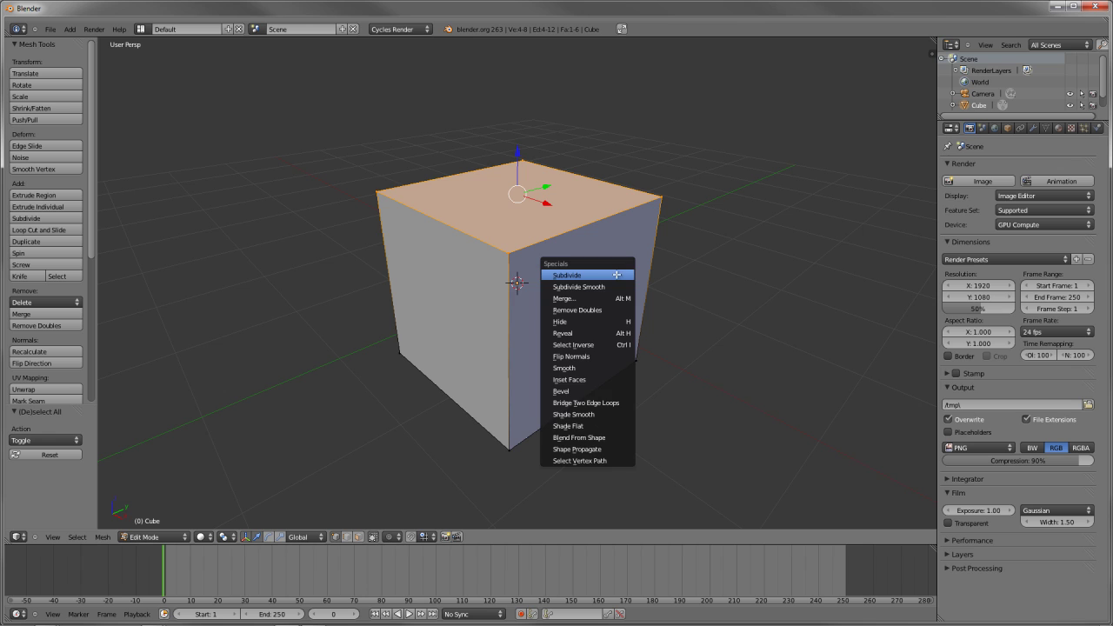
pyautogui.click(591, 274)
pyautogui.moveTo(581, 256); pyautogui.dragTo(579, 299, button='middle')
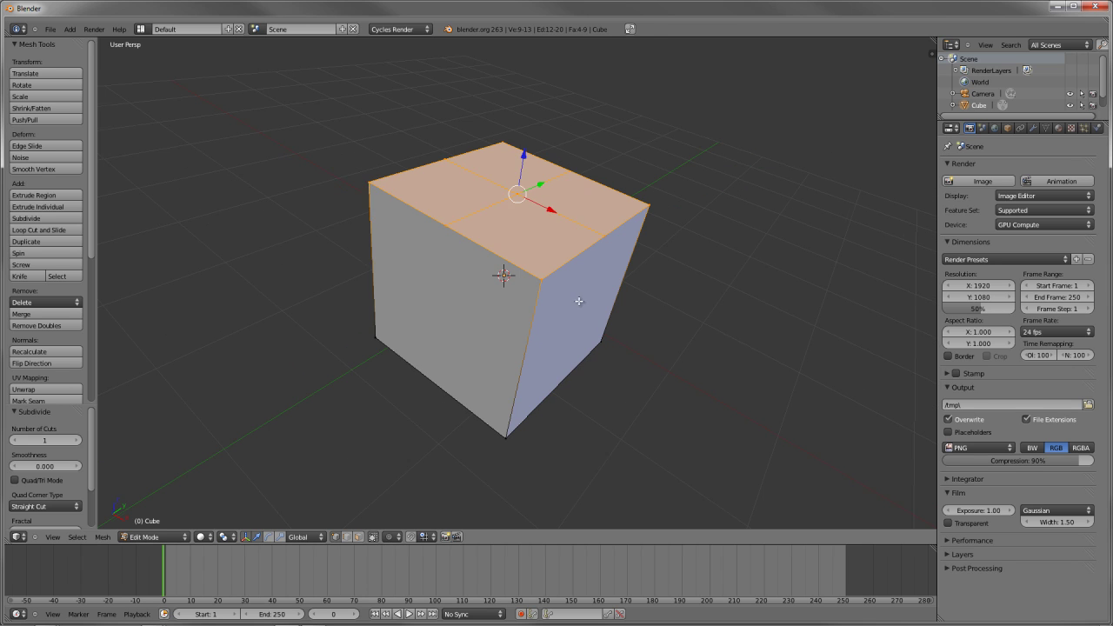
# Step: Switch to face select mode and examine the side faces bordering the subdivided top by selecting them from several angles
pyautogui.press('a')
pyautogui.hotkey('ctrl', 'Tab')
pyautogui.click(467, 356)
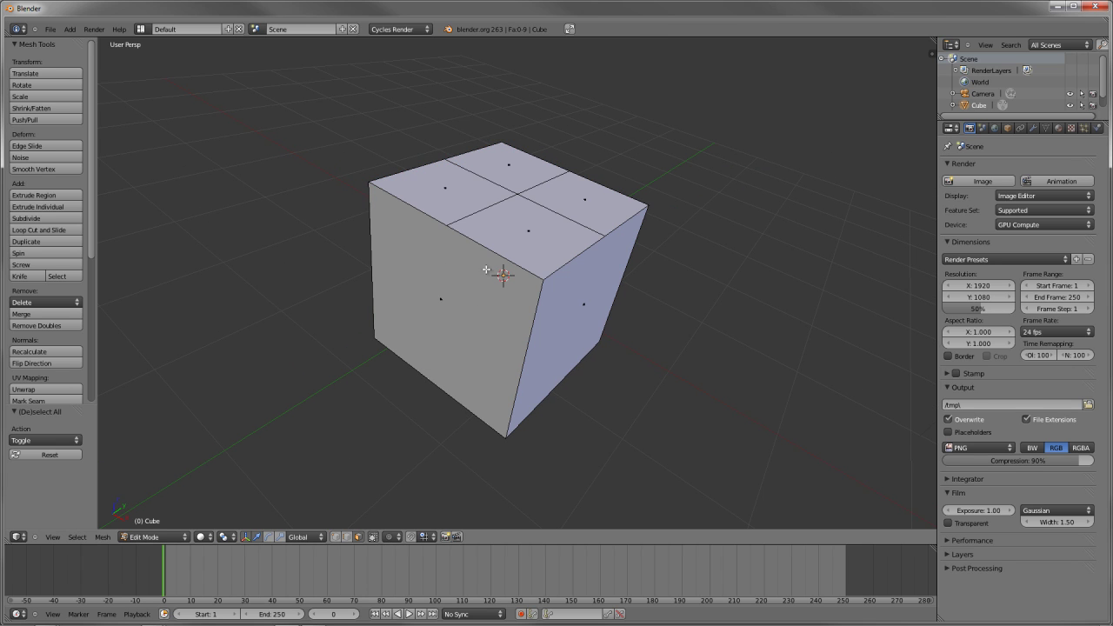
pyautogui.rightClick(455, 305)
pyautogui.moveTo(448, 316); pyautogui.dragTo(406, 324, button='middle')
pyautogui.rightClick(552, 318)
pyautogui.moveTo(476, 331); pyautogui.dragTo(469, 297, button='middle')
pyautogui.moveTo(783, 285); pyautogui.dragTo(559, 339, button='middle')
pyautogui.rightClick(729, 309)
pyautogui.press('a')
pyautogui.scroll(-4, 733, 312)
pyautogui.rightClick(648, 323)
pyautogui.moveTo(794, 301); pyautogui.dragTo(671, 395, button='middle')
pyautogui.press('a')
# Step: Try to add a loop cut across the cube with the subdivided top
pyautogui.hotkey('ctrl', 'r')
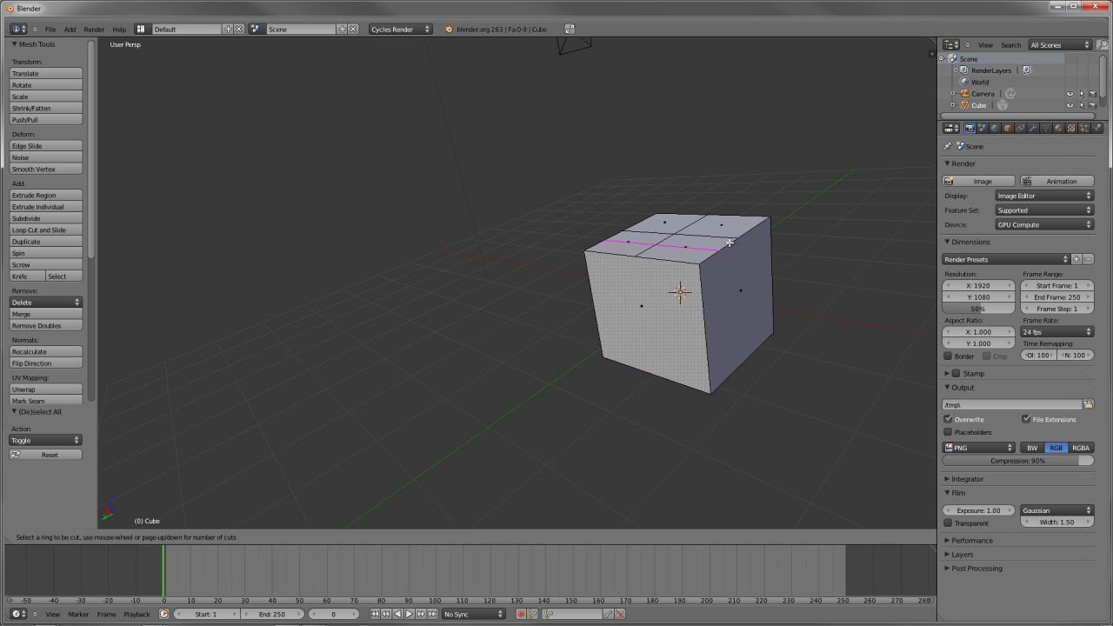
pyautogui.click(659, 298)
pyautogui.rightClick(659, 298)
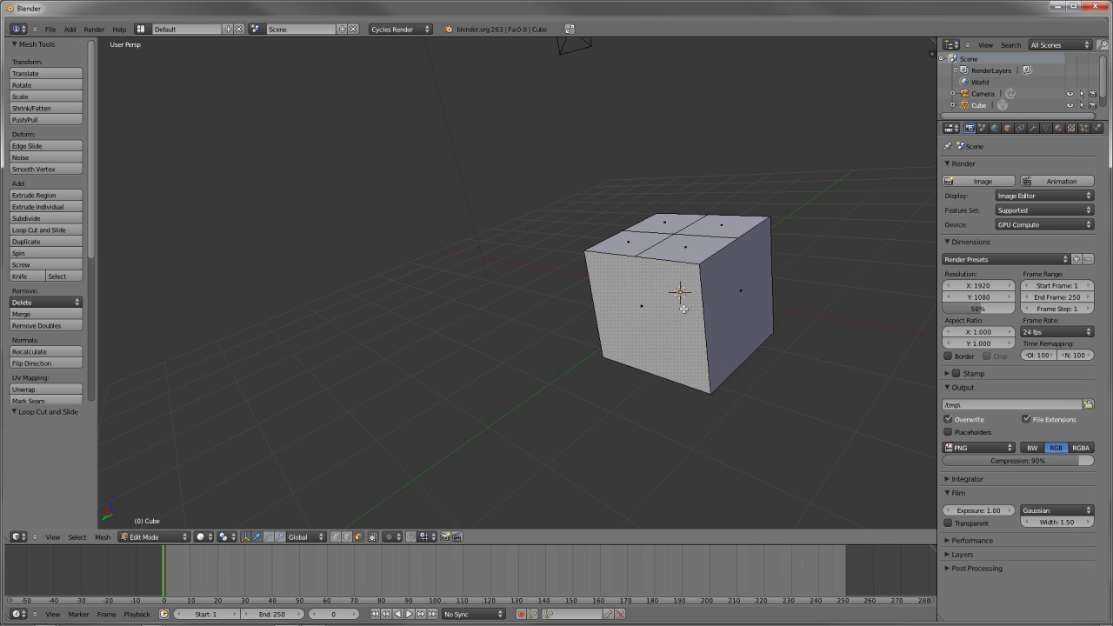
pyautogui.moveTo(497, 355); pyautogui.dragTo(704, 241, button='middle')
pyautogui.moveTo(651, 207); pyautogui.dragTo(543, 234, button='middle')
pyautogui.scroll(4, 568, 243)
pyautogui.scroll(-4, 568, 243)
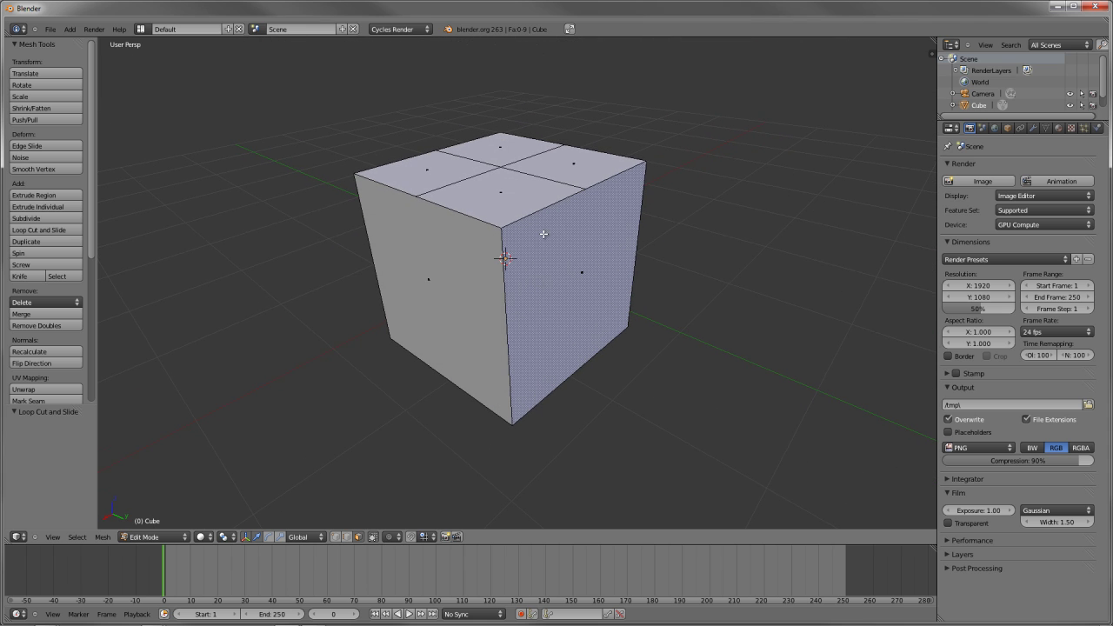
# Step: Undo the face selections and the subdivision of the top face, leaving the mesh deselected
pyautogui.hotkey('ctrl', 'z')
pyautogui.hotkey('ctrl', 'z')
pyautogui.hotkey('ctrl', 'z')
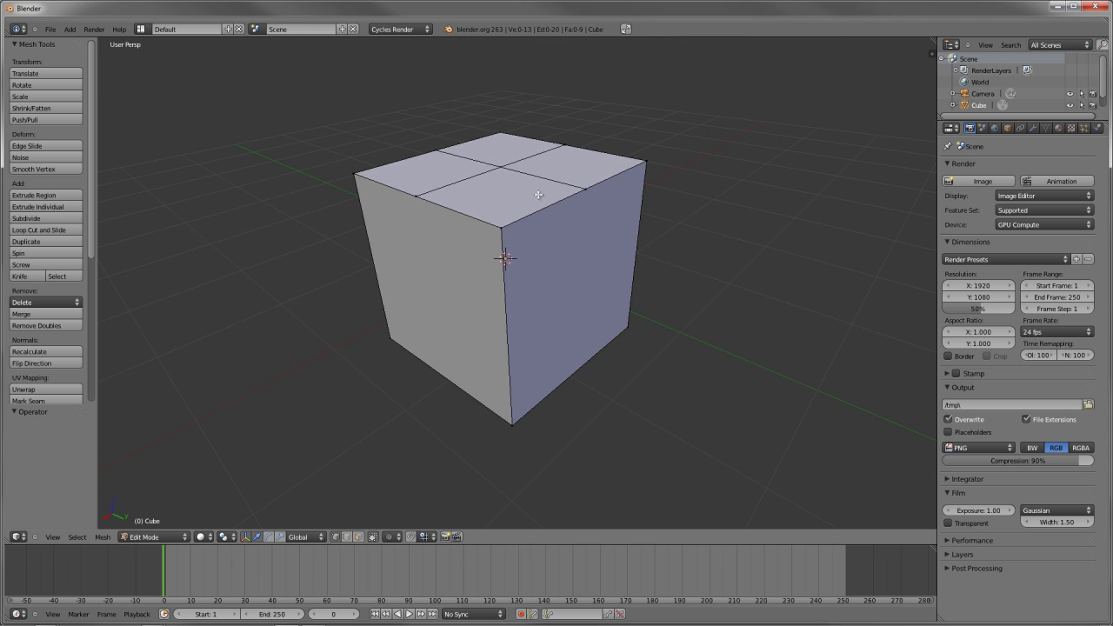
pyautogui.press('a')
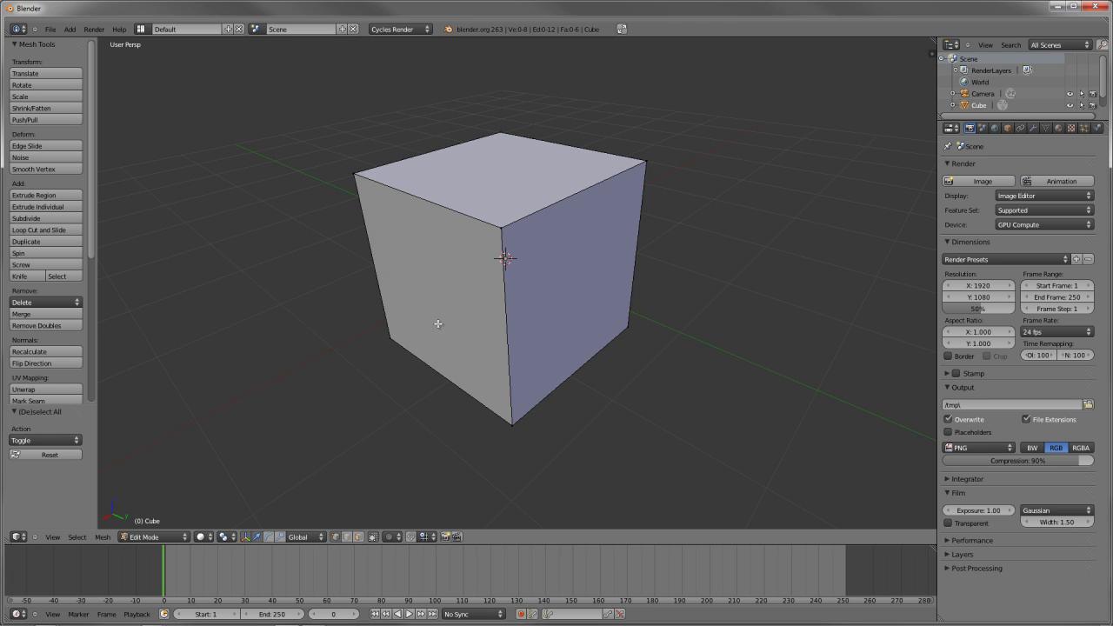
# Step: In edge select mode, select three adjacent vertical edges of the cube and subdivide them with one cut
pyautogui.hotkey('ctrl', 'Tab')
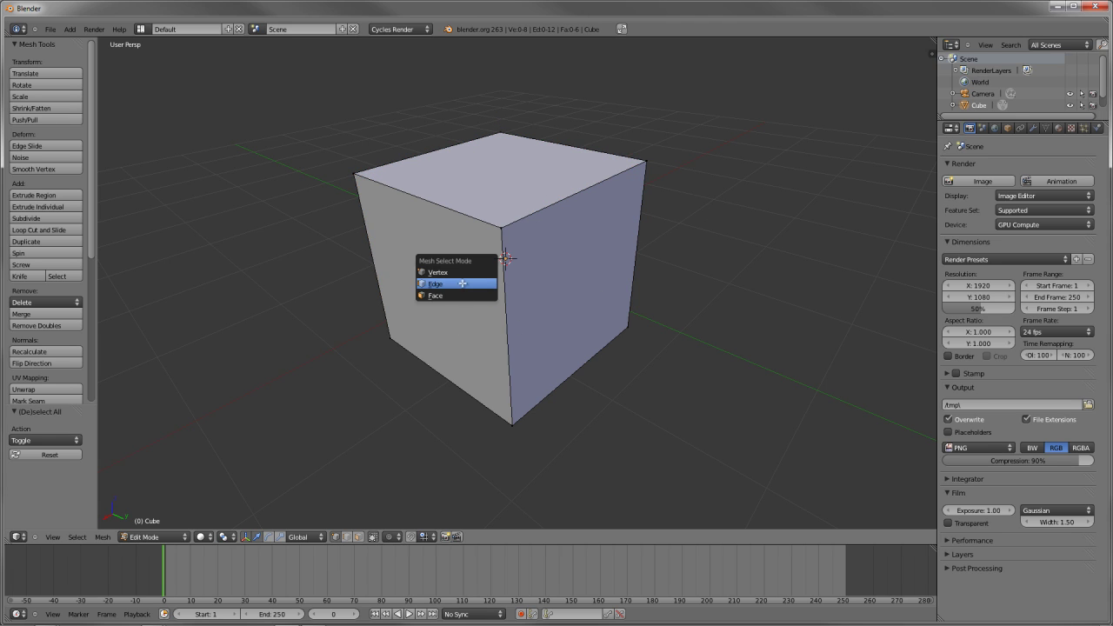
pyautogui.click(464, 286)
pyautogui.rightClick(373, 261)
pyautogui.keyDown('shift'); pyautogui.rightClick(507, 331); pyautogui.keyUp('shift')
pyautogui.keyDown('shift'); pyautogui.rightClick(635, 258); pyautogui.keyUp('shift')
pyautogui.press('w')
pyautogui.click(642, 249)
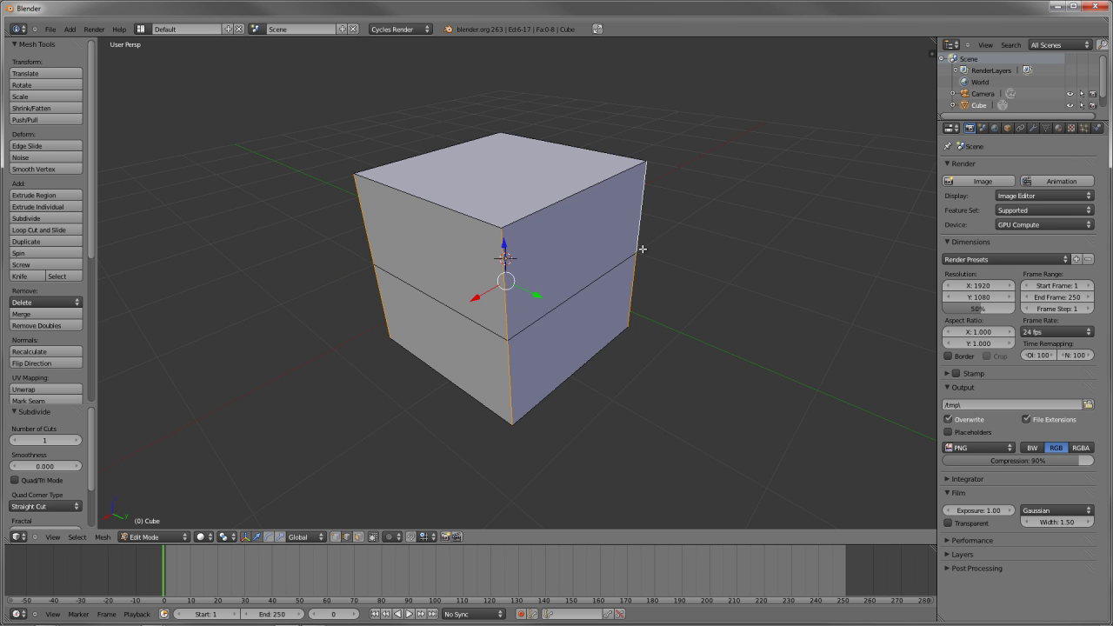
# Step: Select the horizontal edge loop running across the two cut side faces and examine where it ends around the cube
pyautogui.moveTo(527, 333); pyautogui.dragTo(663, 188, button='middle')
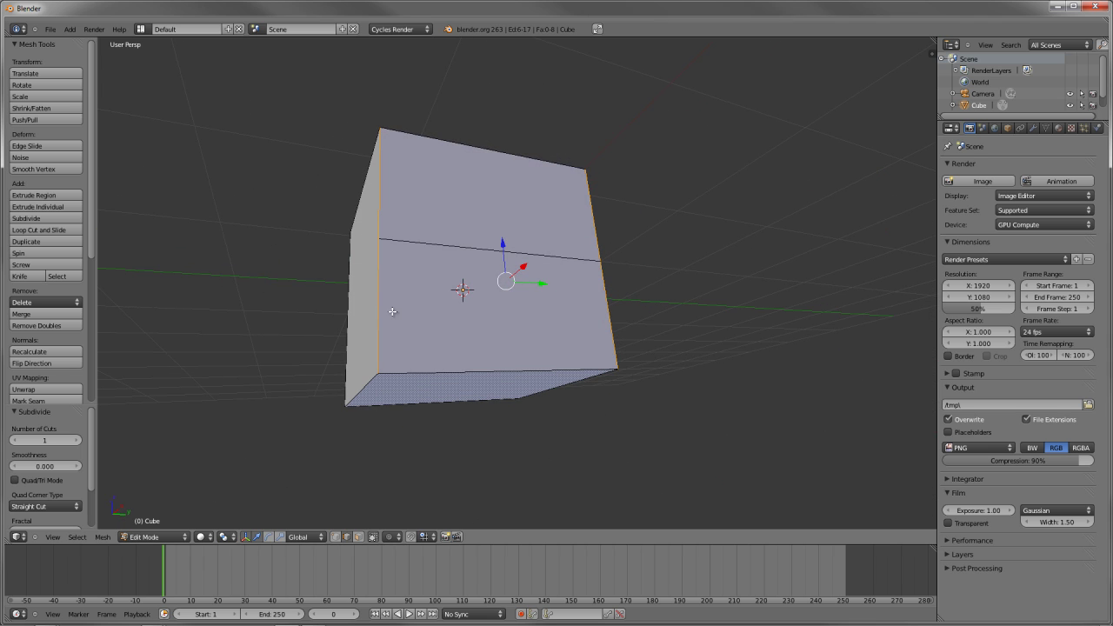
pyautogui.press('a')
pyautogui.keyDown('alt'); pyautogui.rightClick(510, 251); pyautogui.keyUp('alt')
pyautogui.moveTo(509, 251); pyautogui.dragTo(412, 331, button='middle')
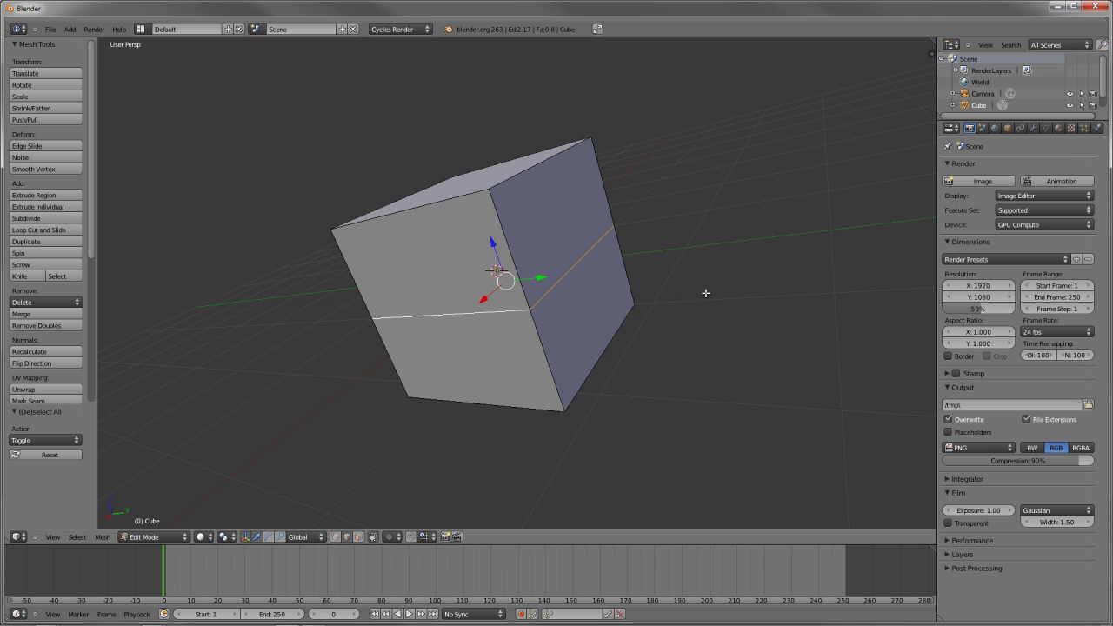
pyautogui.moveTo(707, 293); pyautogui.dragTo(585, 305, button='middle')
pyautogui.moveTo(398, 311); pyautogui.dragTo(500, 351, button='middle')
pyautogui.scroll(-4, 489, 331)
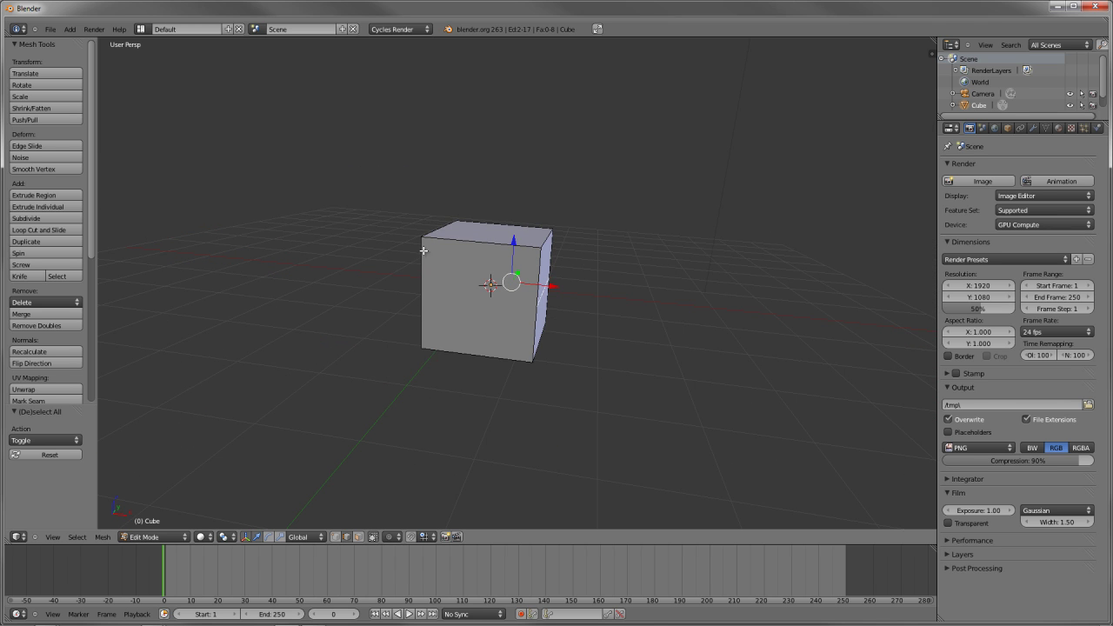
pyautogui.moveTo(409, 305); pyautogui.dragTo(597, 353, button='middle')
pyautogui.scroll(3, 487, 368)
# Step: In face select mode, select only the cube's top face and subdivide it with one cut
pyautogui.press('a')
pyautogui.moveTo(487, 368); pyautogui.dragTo(516, 157, button='middle')
pyautogui.hotkey('ctrl', 'Tab')
pyautogui.click(539, 226)
pyautogui.rightClick(556, 204)
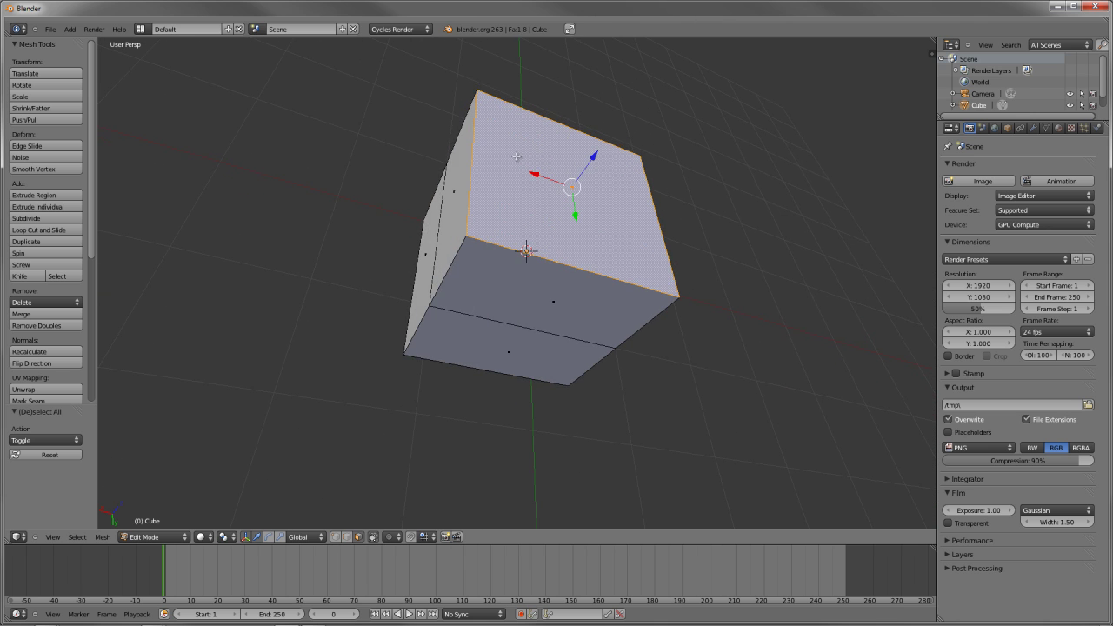
pyautogui.press('w')
pyautogui.click(524, 155)
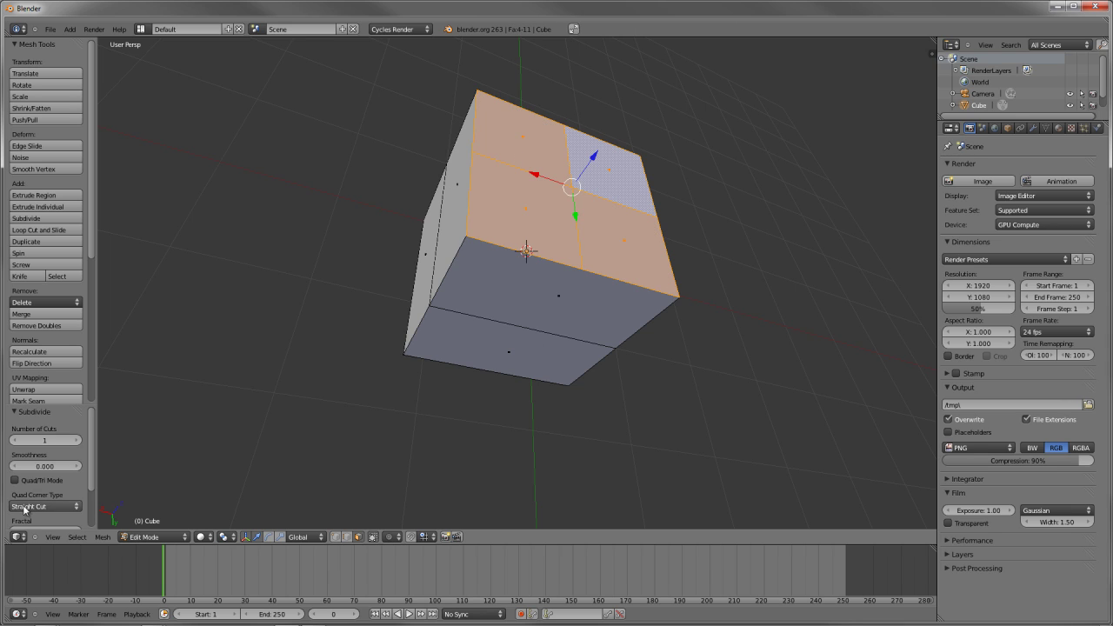
# Step: Enable Quad/Tri Mode with the Inner Vert corner type for the top-face subdivision and examine the resulting triangles on the side face
pyautogui.scroll(-5, 80, 330)
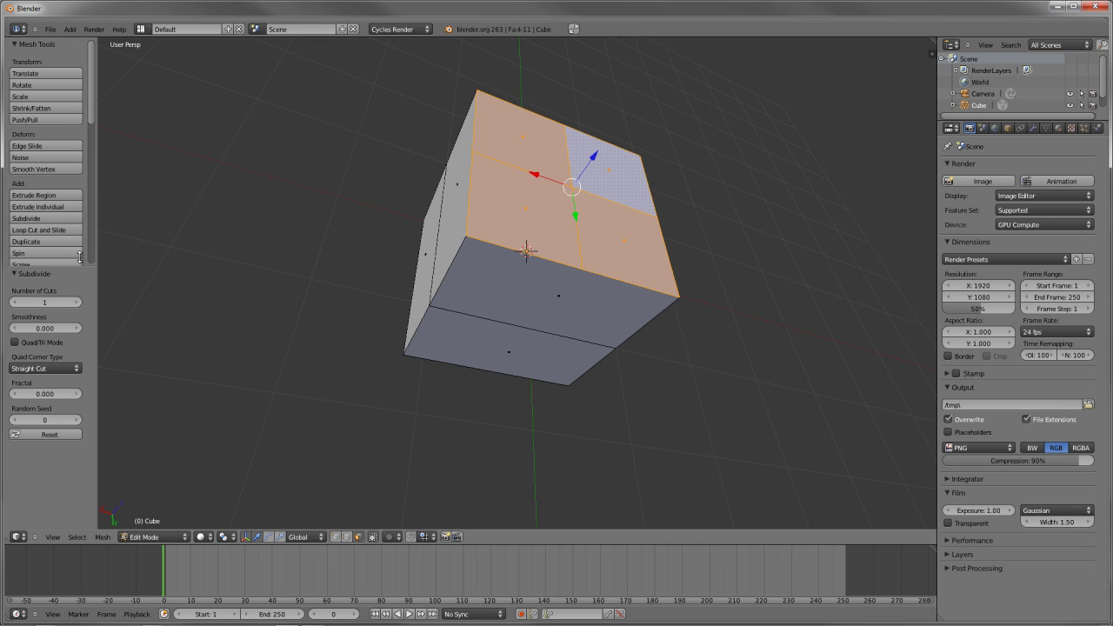
pyautogui.click(29, 326)
pyautogui.moveTo(599, 367); pyautogui.dragTo(435, 262, button='middle')
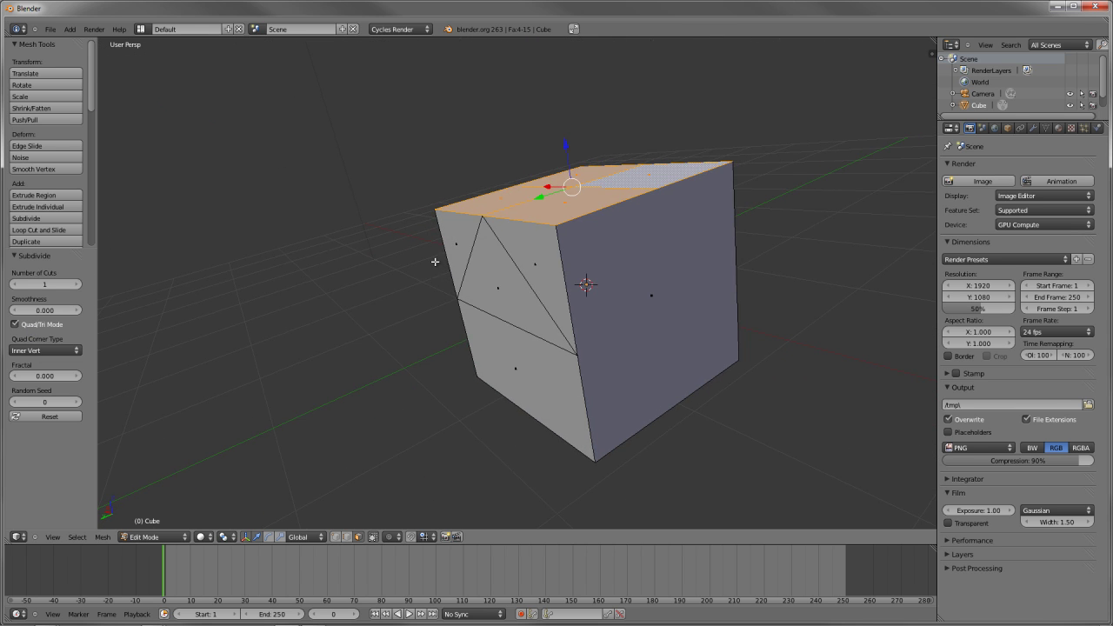
pyautogui.moveTo(432, 304); pyautogui.dragTo(546, 425, button='middle')
# Step: Undo the top-face subdivision, clear the face selection and restore the height of the mesh tool list
pyautogui.hotkey('ctrl', 'z')
pyautogui.press('a')
pyautogui.scroll(-2, 546, 425)
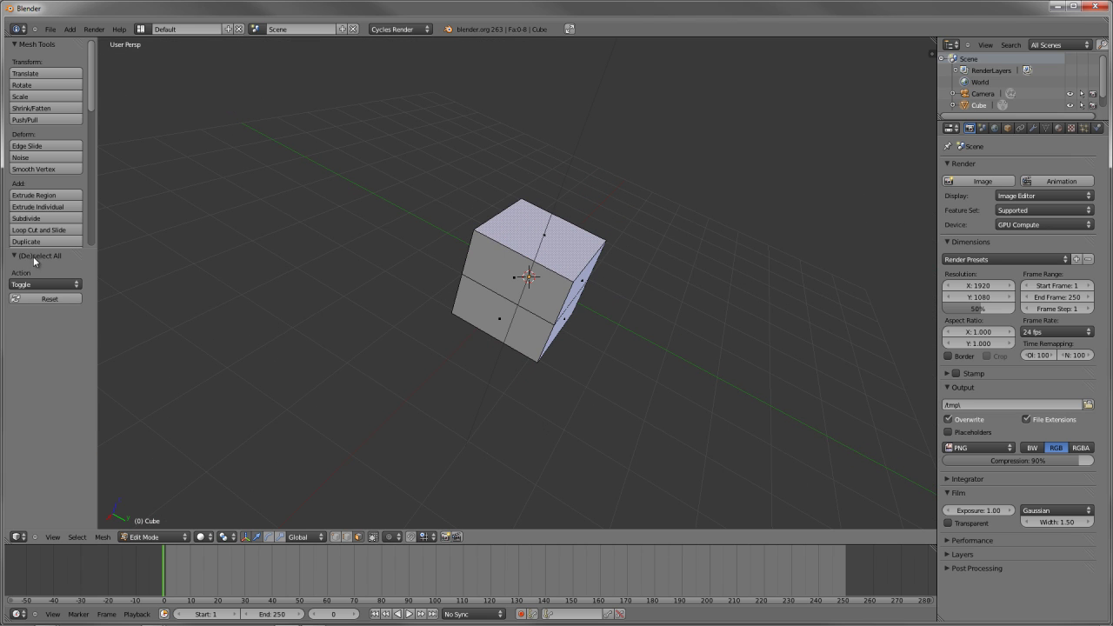
pyautogui.moveTo(36, 249); pyautogui.dragTo(27, 383)
pyautogui.rightClick(608, 13)
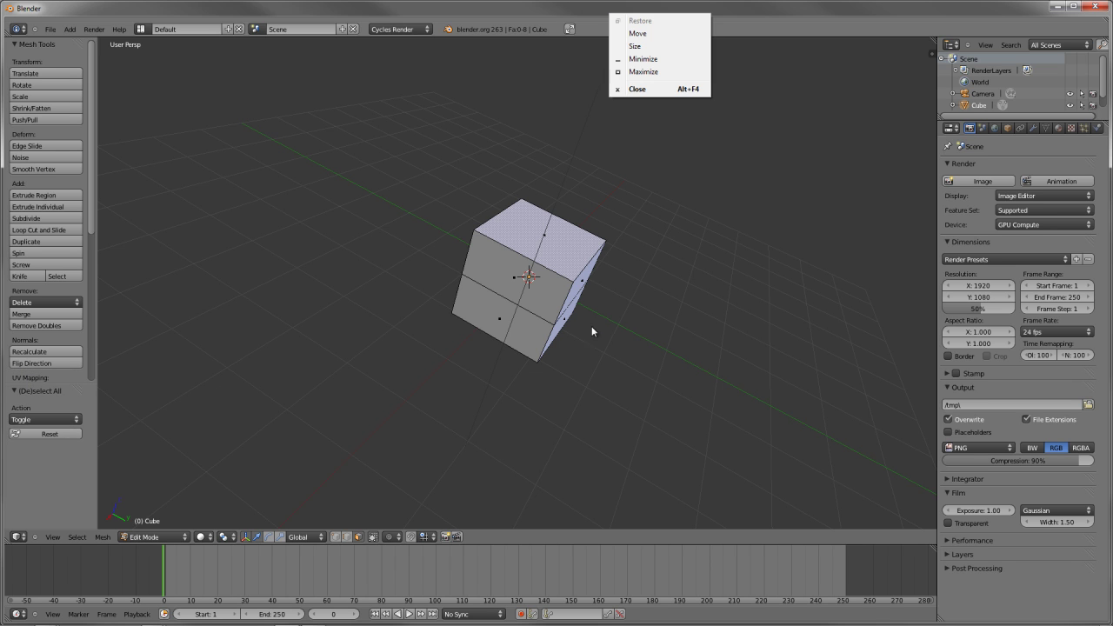
pyautogui.click(544, 307)
pyautogui.scroll(3, 544, 307)
pyautogui.moveTo(545, 307); pyautogui.dragTo(474, 310, button='middle')
pyautogui.scroll(-2, 474, 310)
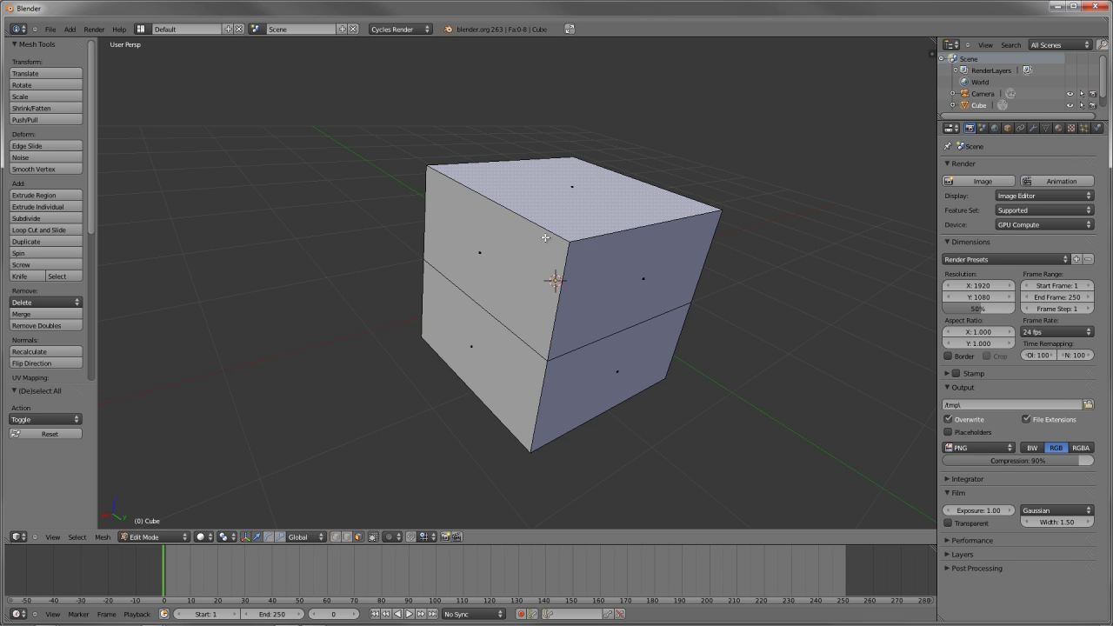
pyautogui.moveTo(427, 250); pyautogui.dragTo(388, 233, button='middle')
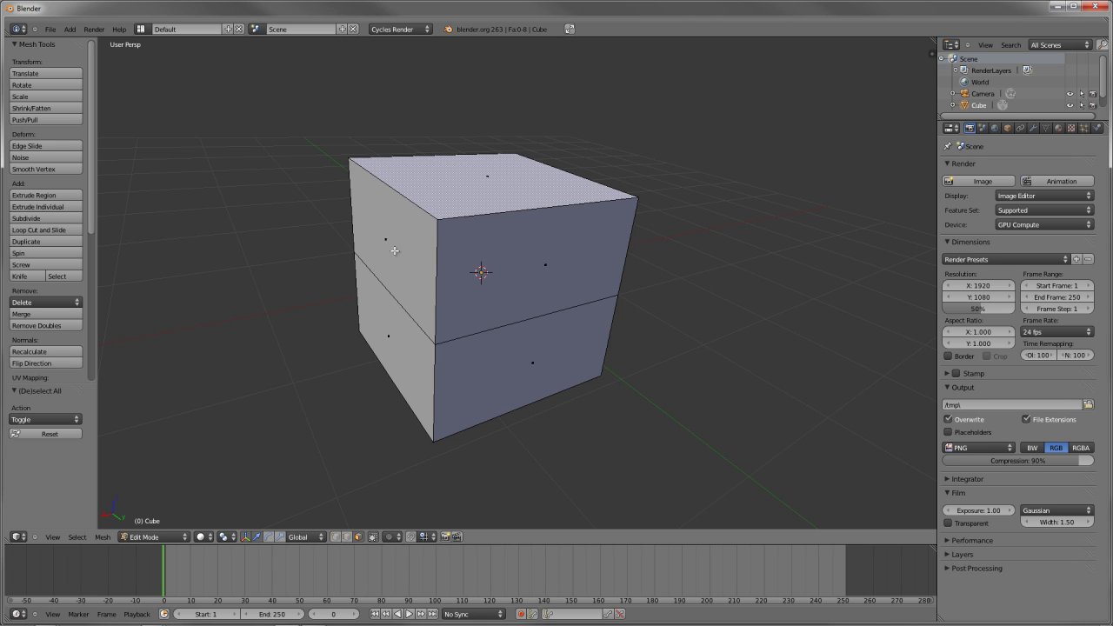
# Step: Select the upper and lower halves of one divided side face, merge them into a single face and deselect it
pyautogui.press('a')
pyautogui.rightClick(506, 264)
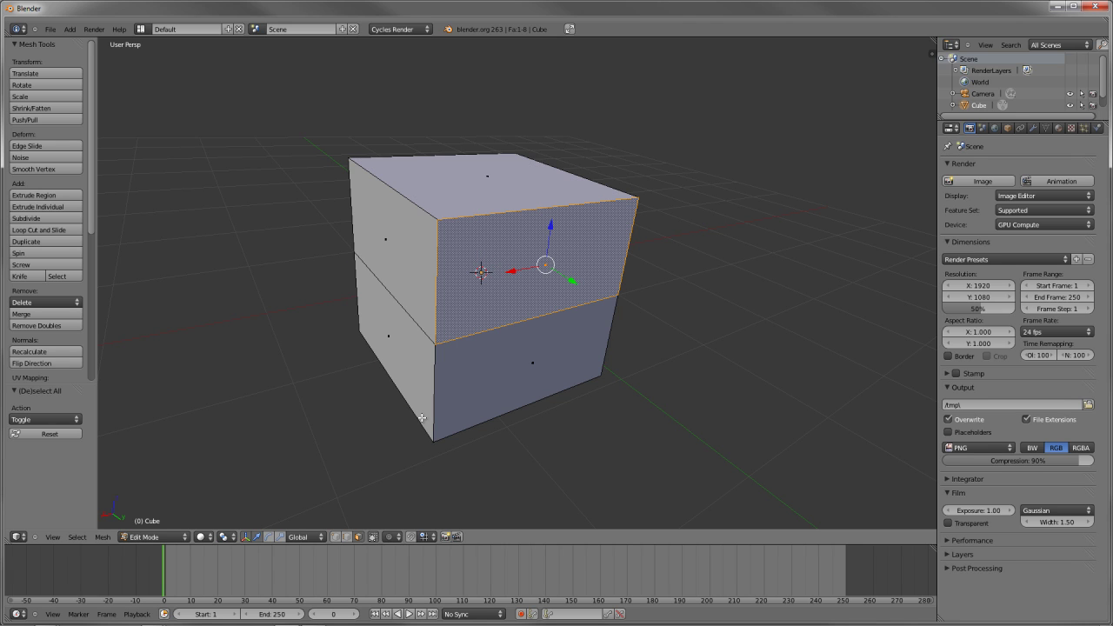
pyautogui.rightClick(549, 357)
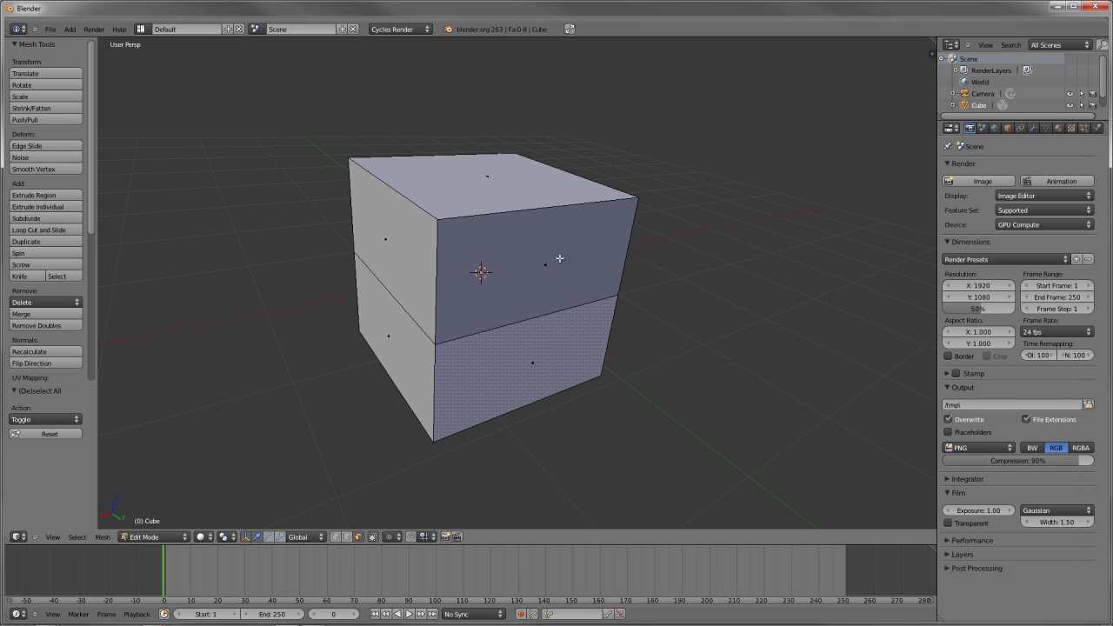
pyautogui.keyDown('shift'); pyautogui.rightClick(523, 252); pyautogui.keyUp('shift')
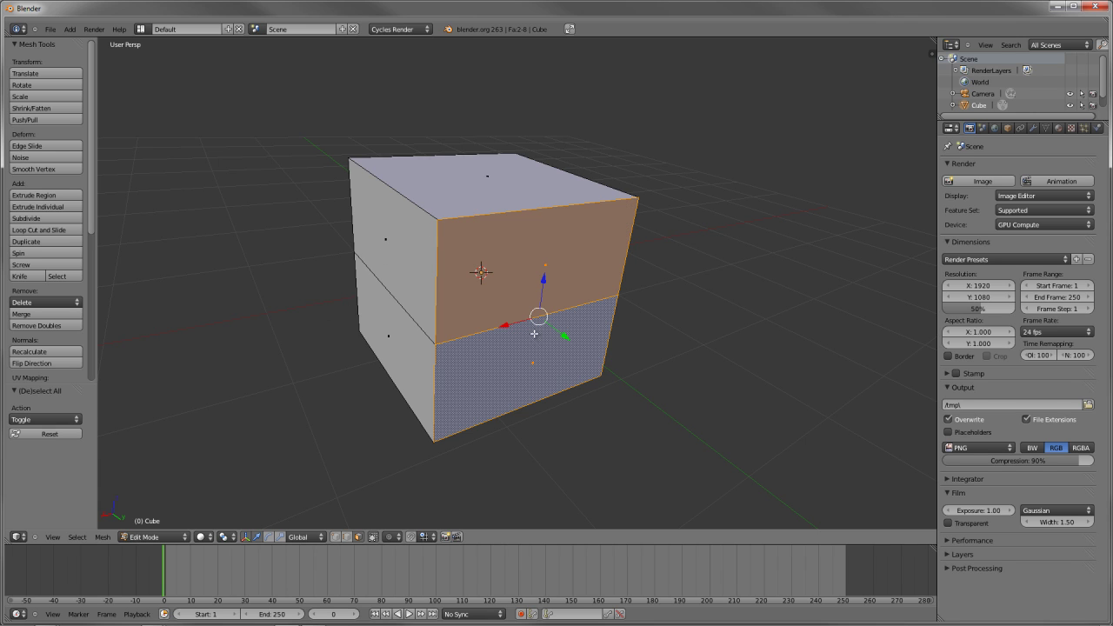
pyautogui.moveTo(729, 361); pyautogui.dragTo(634, 336, button='middle')
pyautogui.moveTo(526, 353); pyautogui.dragTo(628, 351, button='middle')
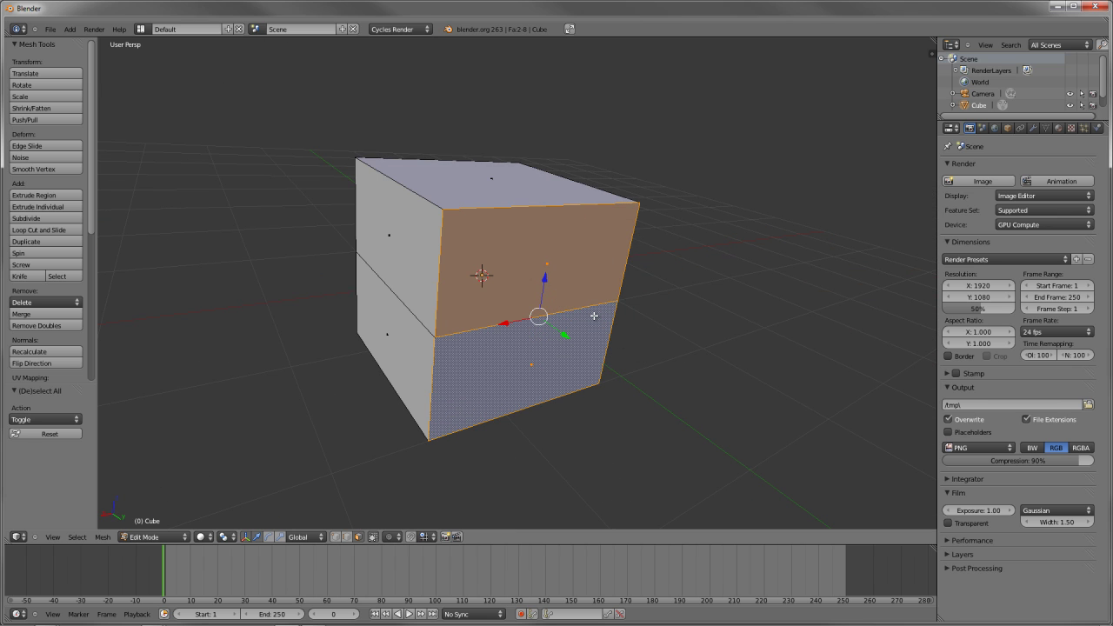
pyautogui.moveTo(432, 336); pyautogui.dragTo(326, 380, button='middle')
pyautogui.press('a')
# Step: Subdivide the lower half of the remaining divided side face into four smaller faces
pyautogui.rightClick(334, 372)
pyautogui.press('w')
pyautogui.click(334, 371)
# Step: Merge the side's upper half with three of the four small faces into one L-shaped N-gon, leaving one corner face separate
pyautogui.rightClick(334, 327)
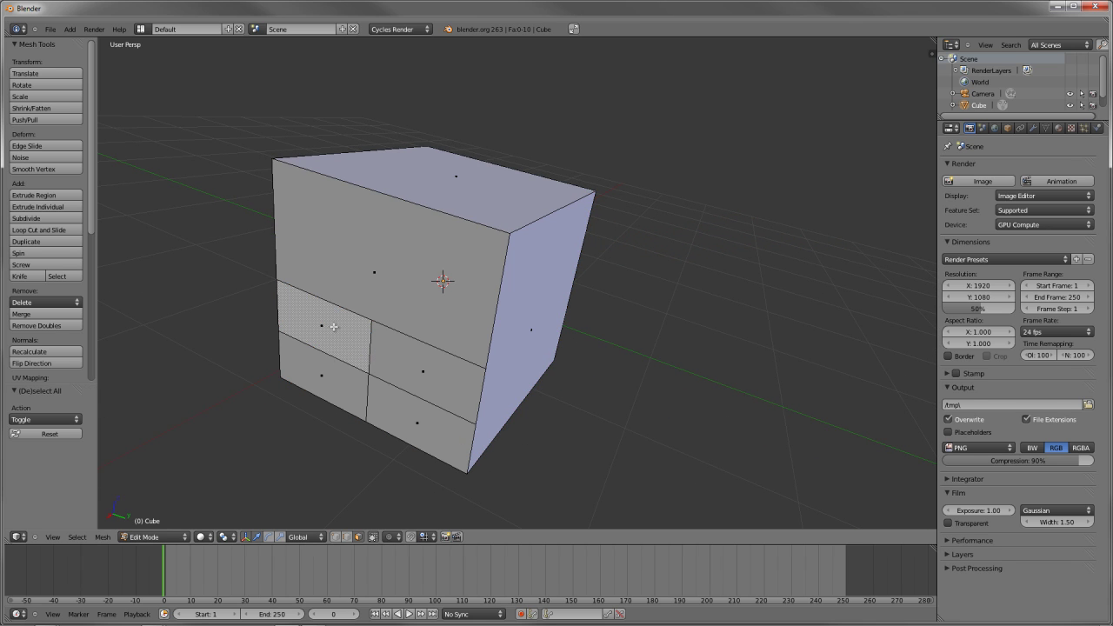
pyautogui.keyDown('shift'); pyautogui.rightClick(443, 351); pyautogui.keyUp('shift')
pyautogui.keyDown('shift'); pyautogui.rightClick(425, 435); pyautogui.keyUp('shift')
pyautogui.keyDown('shift'); pyautogui.rightClick(422, 254); pyautogui.keyUp('shift')
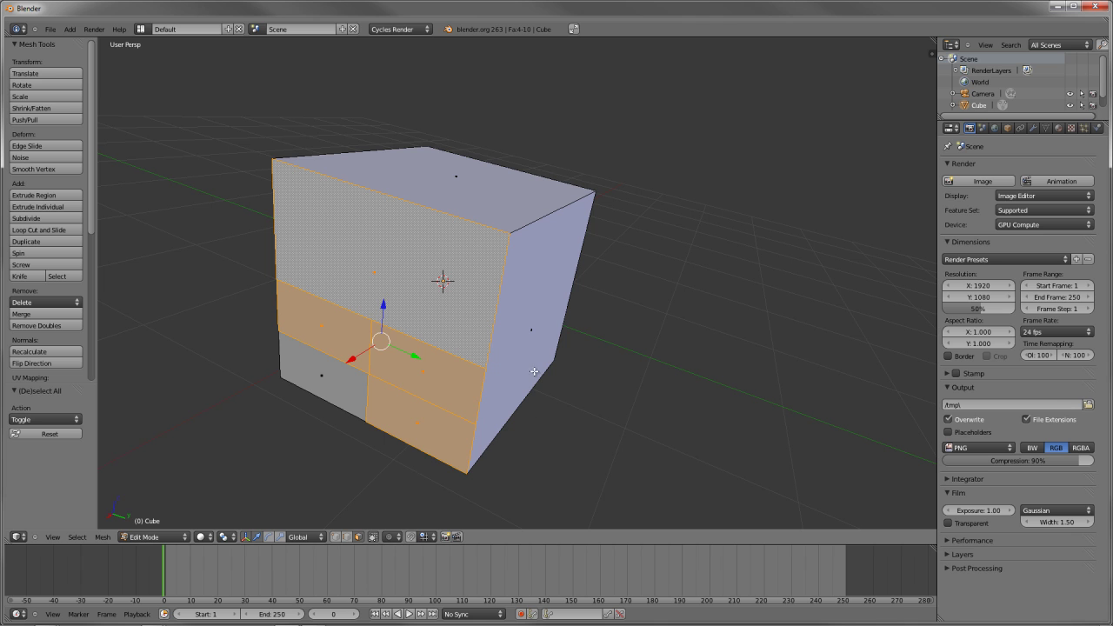
pyautogui.moveTo(532, 296); pyautogui.dragTo(513, 277, button='middle')
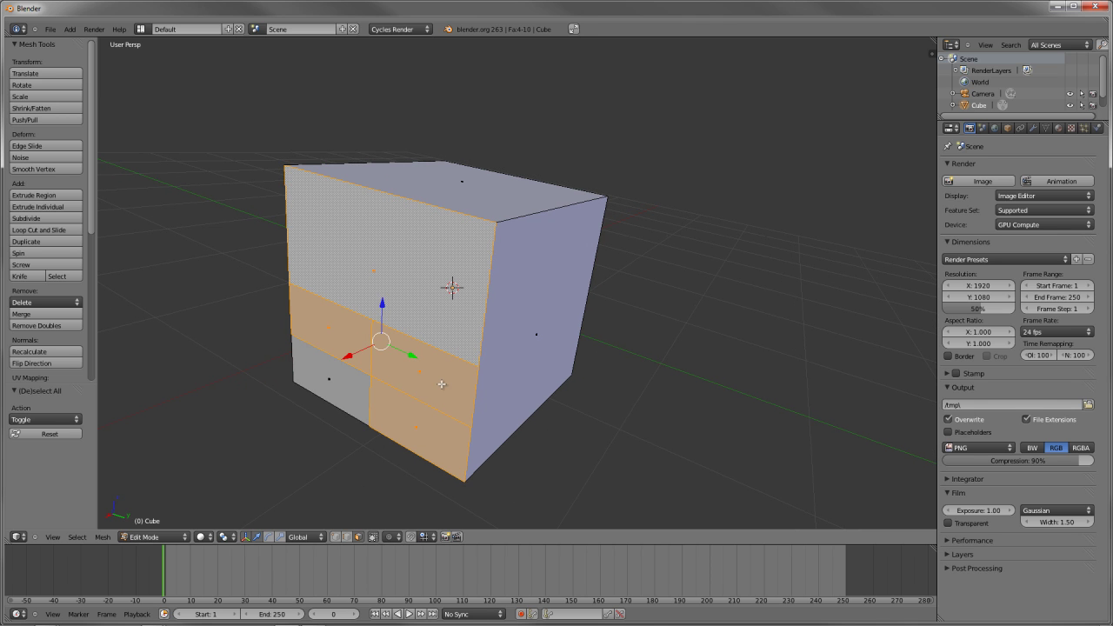
pyautogui.press('f')
pyautogui.scroll(-5, 417, 311)
pyautogui.press('a')
pyautogui.moveTo(417, 311); pyautogui.dragTo(592, 356, button='middle')
pyautogui.scroll(3, 390, 356)
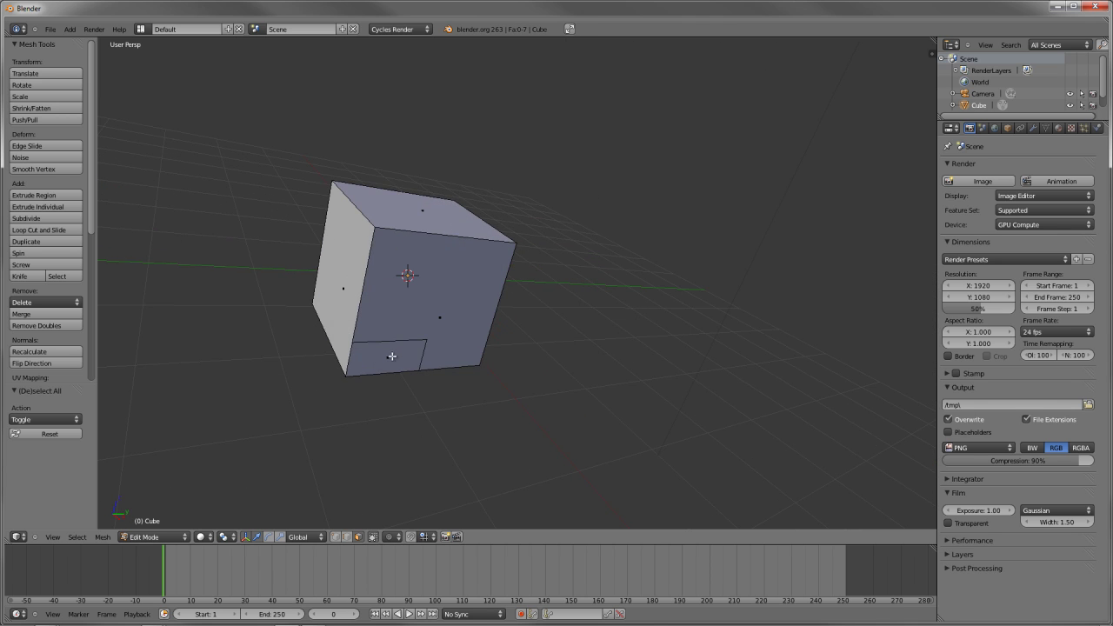
pyautogui.moveTo(596, 295); pyautogui.dragTo(535, 358, button='middle')
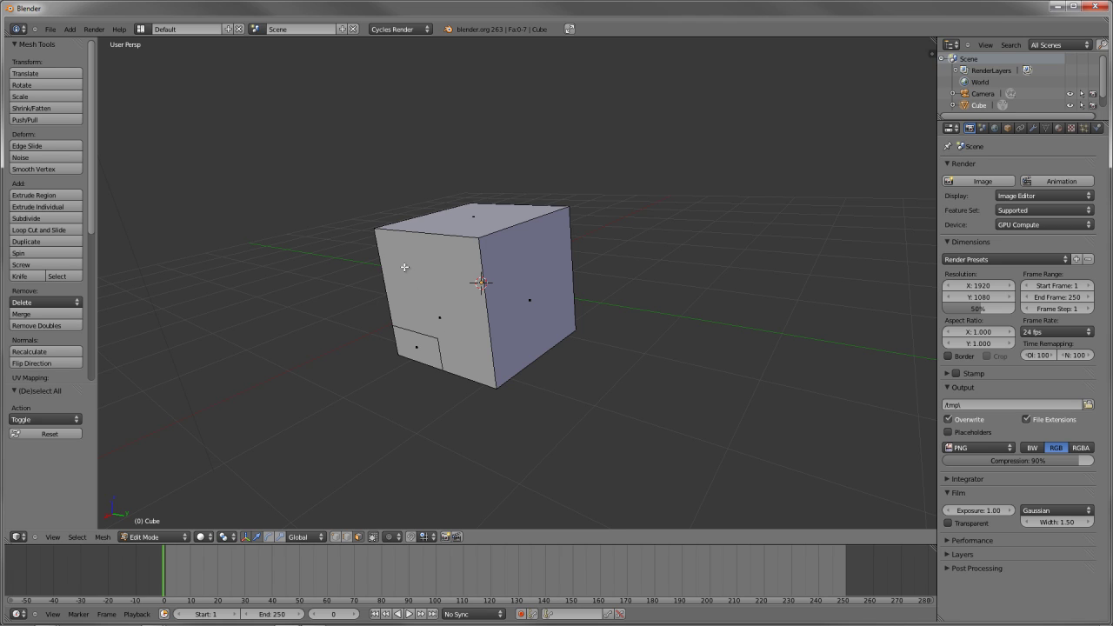
# Step: Select the small corner face and the L-shaped N-gon around it in turn to examine them as separate faces, clearing the selection
pyautogui.rightClick(414, 346)
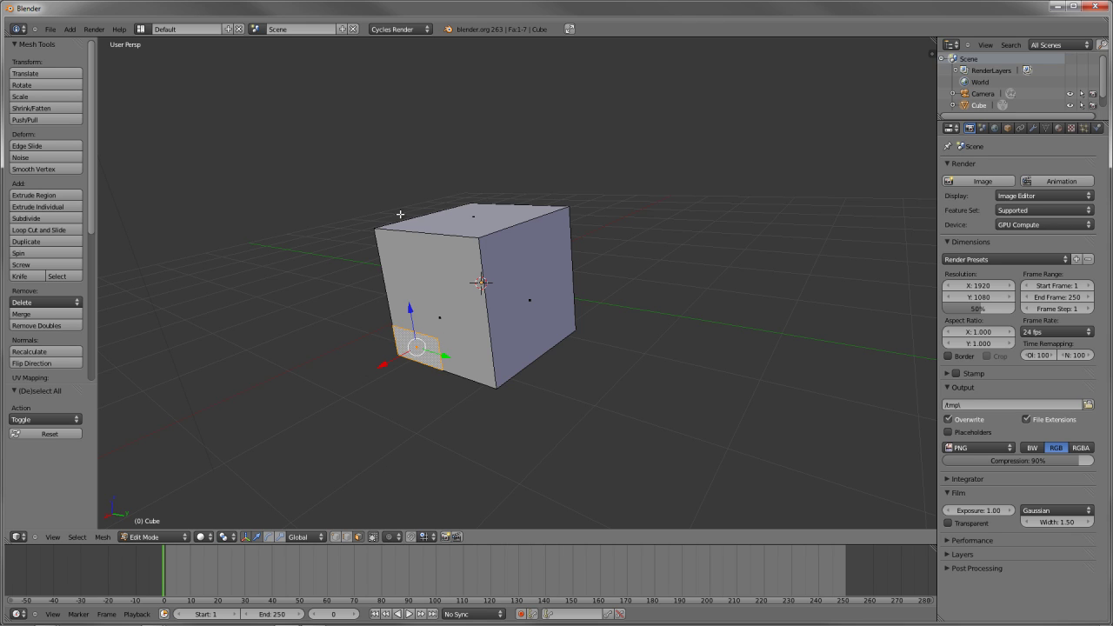
pyautogui.press('a')
pyautogui.rightClick(421, 350)
pyautogui.rightClick(440, 304)
pyautogui.press('a')
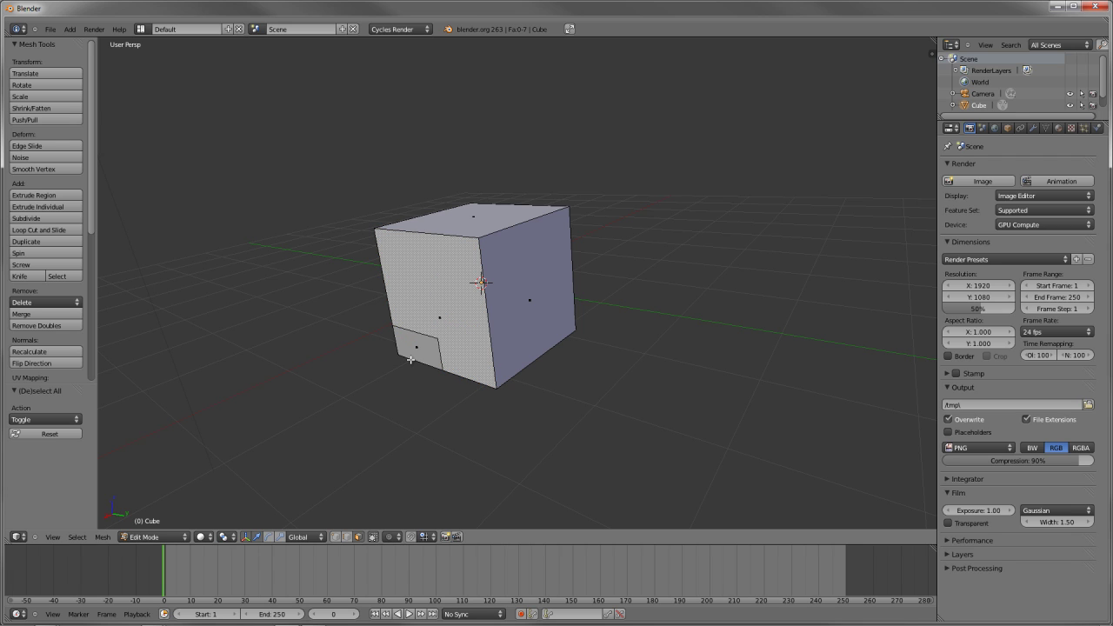
pyautogui.scroll(3, 508, 297)
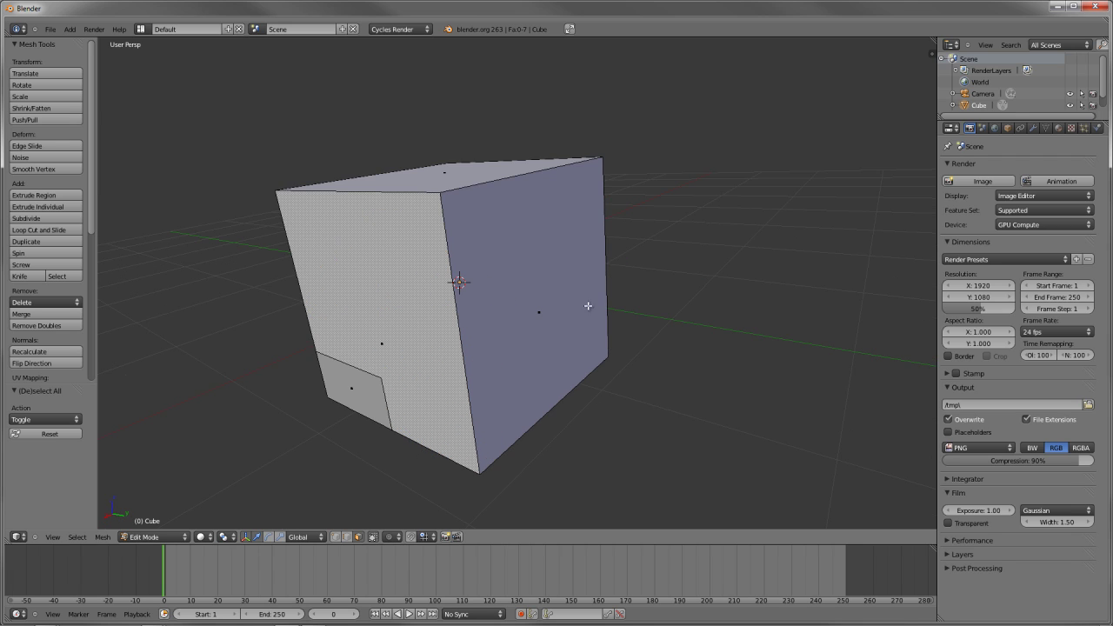
pyautogui.scroll(2, 666, 394)
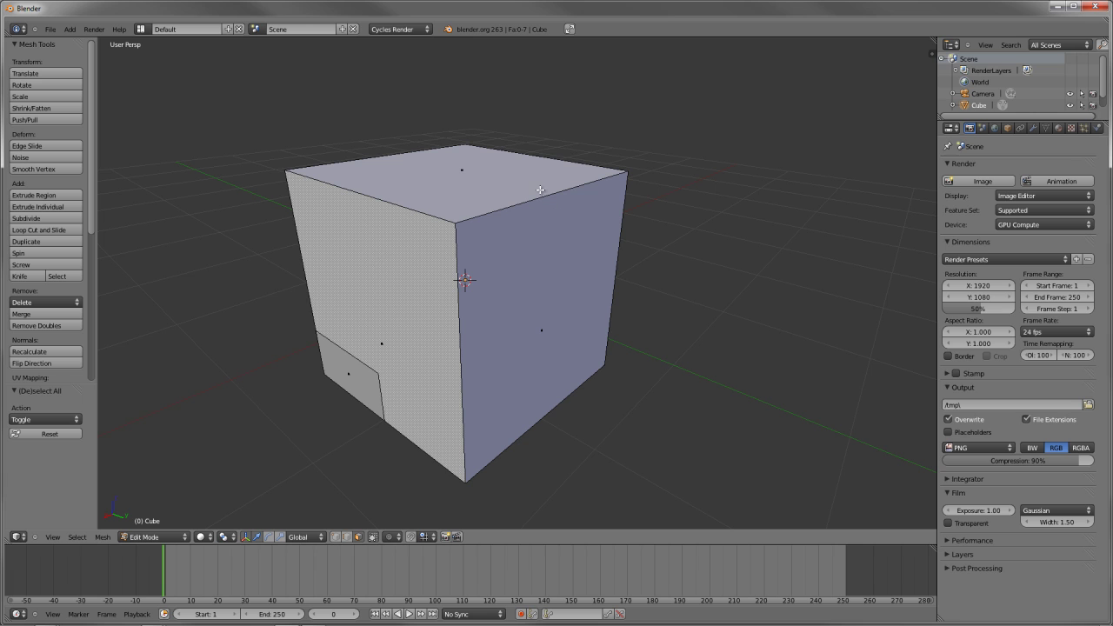
# Step: Select the cube's top face and bevel it
pyautogui.rightClick(494, 189)
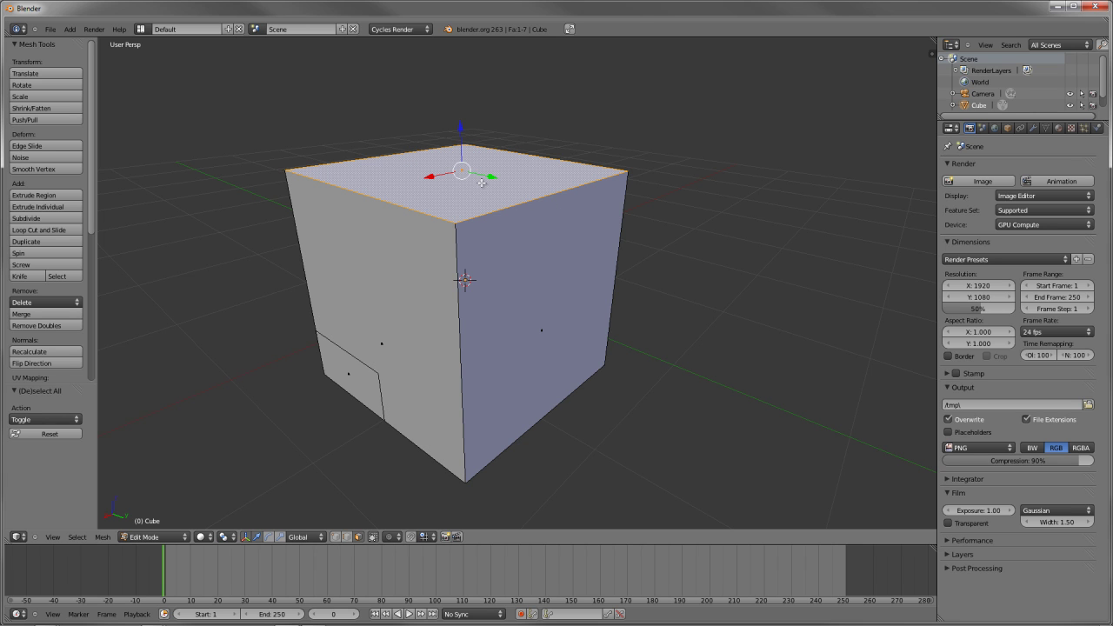
pyautogui.scroll(-6, 450, 322)
pyautogui.scroll(5, 522, 339)
pyautogui.moveTo(580, 352); pyautogui.dragTo(595, 341, button='middle')
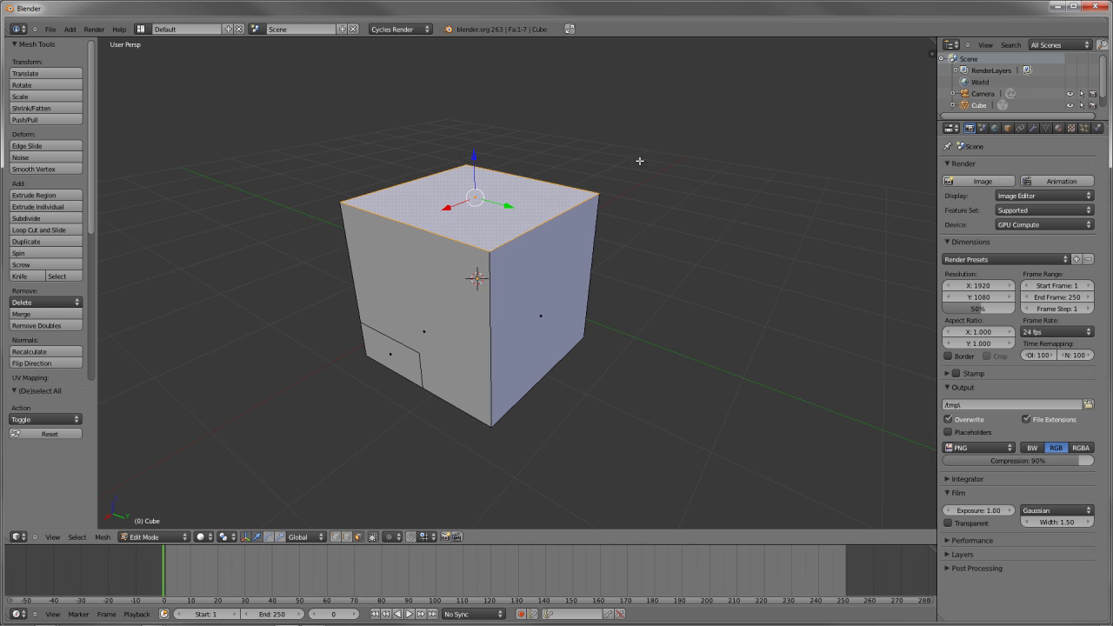
pyautogui.press('w')
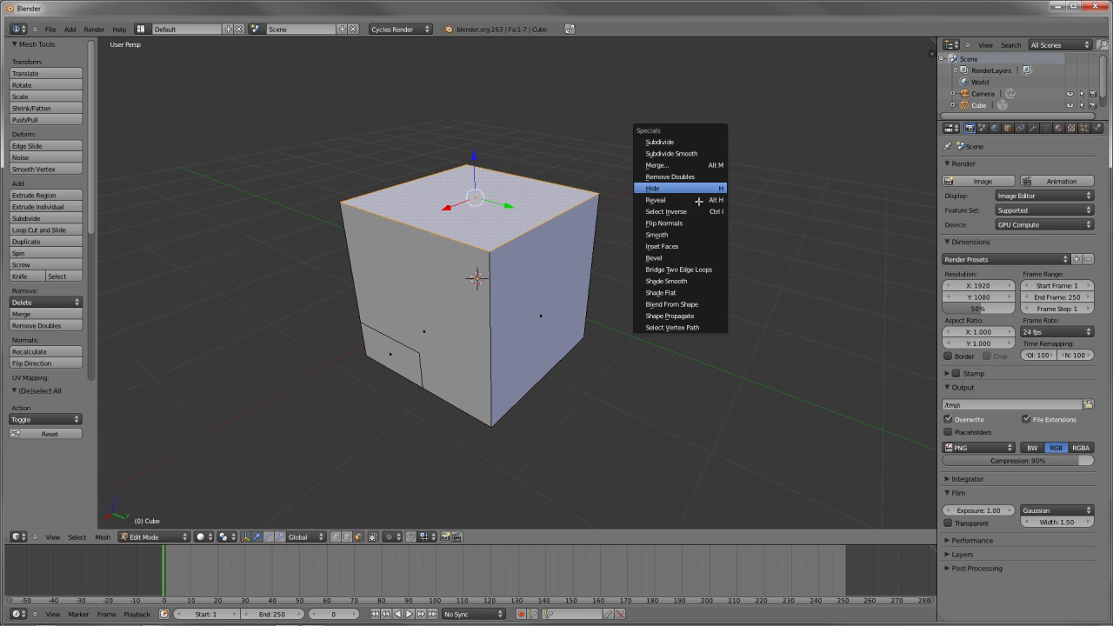
pyautogui.click(665, 258)
pyautogui.moveTo(665, 258); pyautogui.dragTo(608, 318, button='middle')
pyautogui.scroll(1, 608, 318)
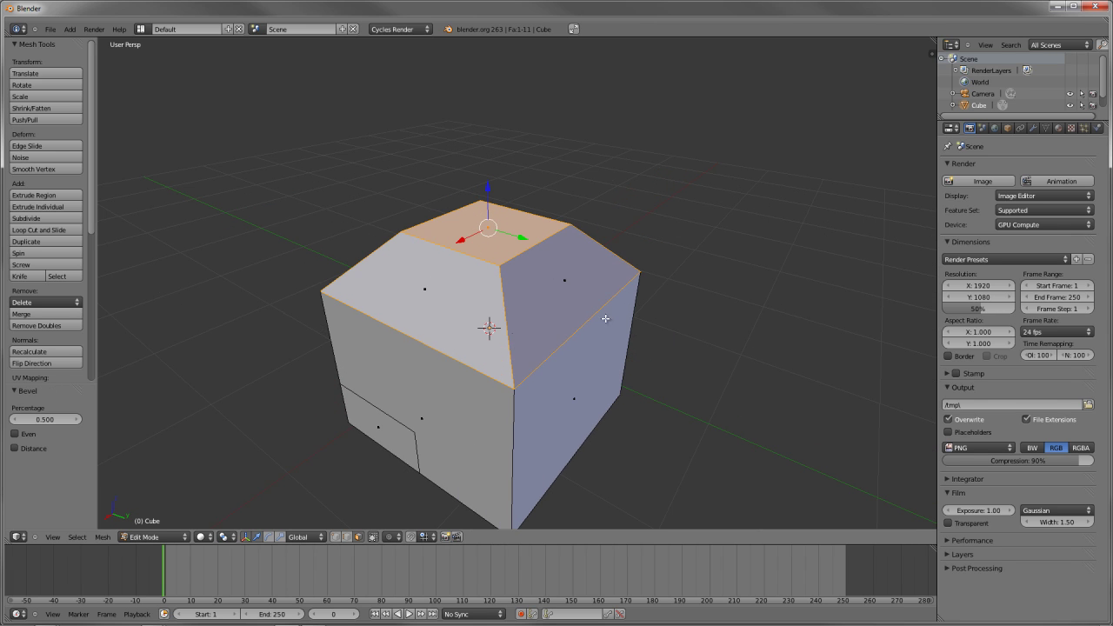
# Step: Set the top-face bevel percentage to 0.190, try the Even and Distance options, and reset and readjust the percentage
pyautogui.moveTo(65, 419)
pyautogui.mouseDown()
pyautogui.moveTo(26, 420)
pyautogui.moveTo(69, 426)
pyautogui.moveTo(43, 424)
pyautogui.moveTo(55, 433)
pyautogui.mouseUp()
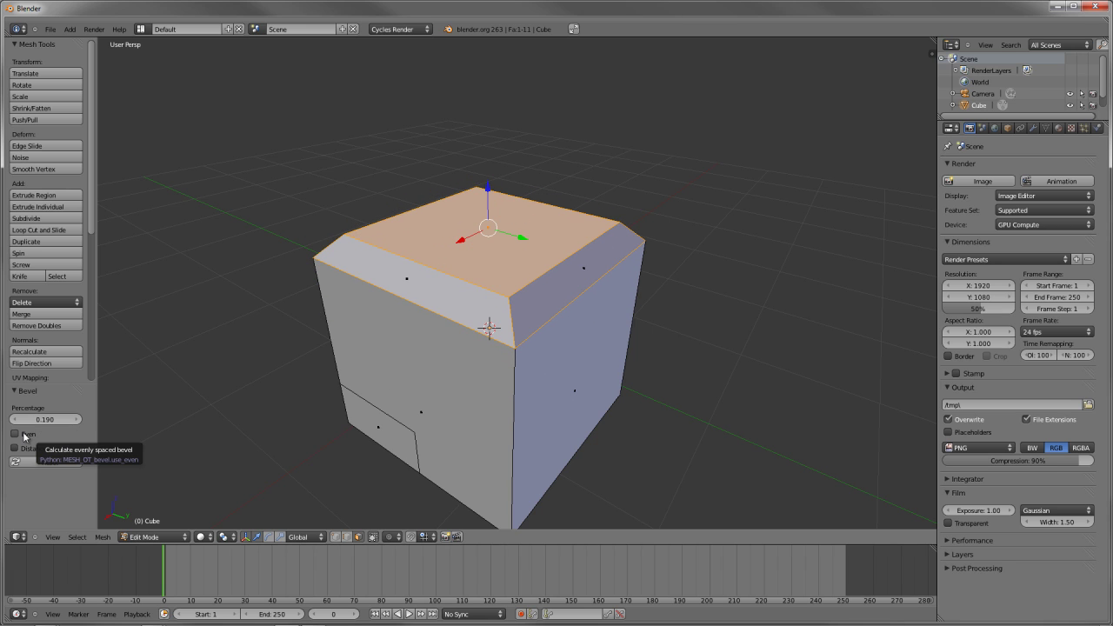
pyautogui.click(24, 435)
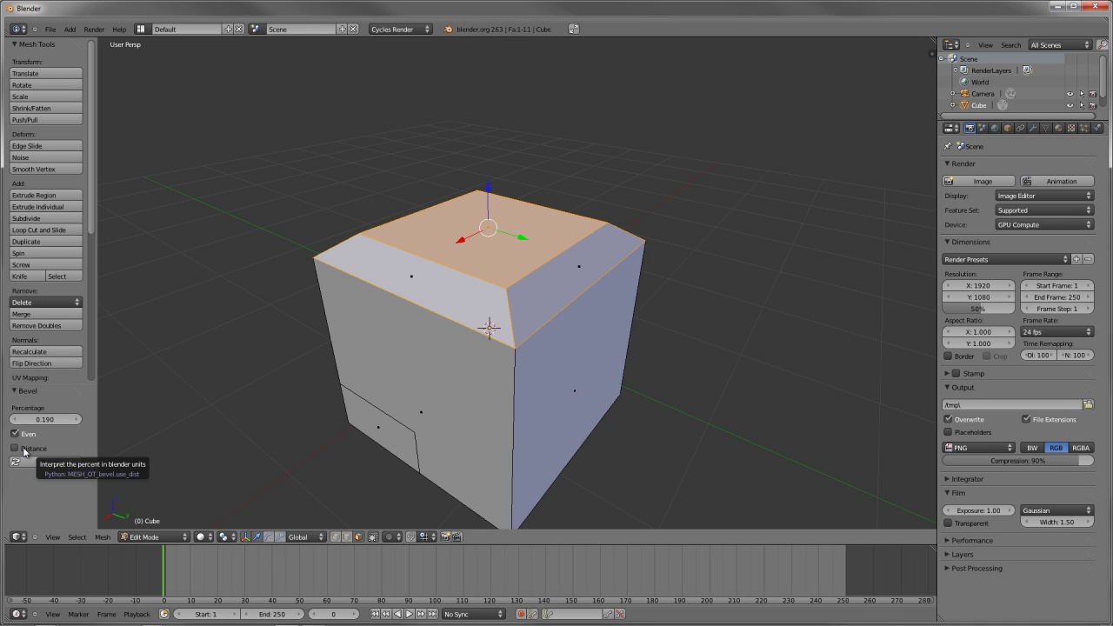
pyautogui.click(15, 447)
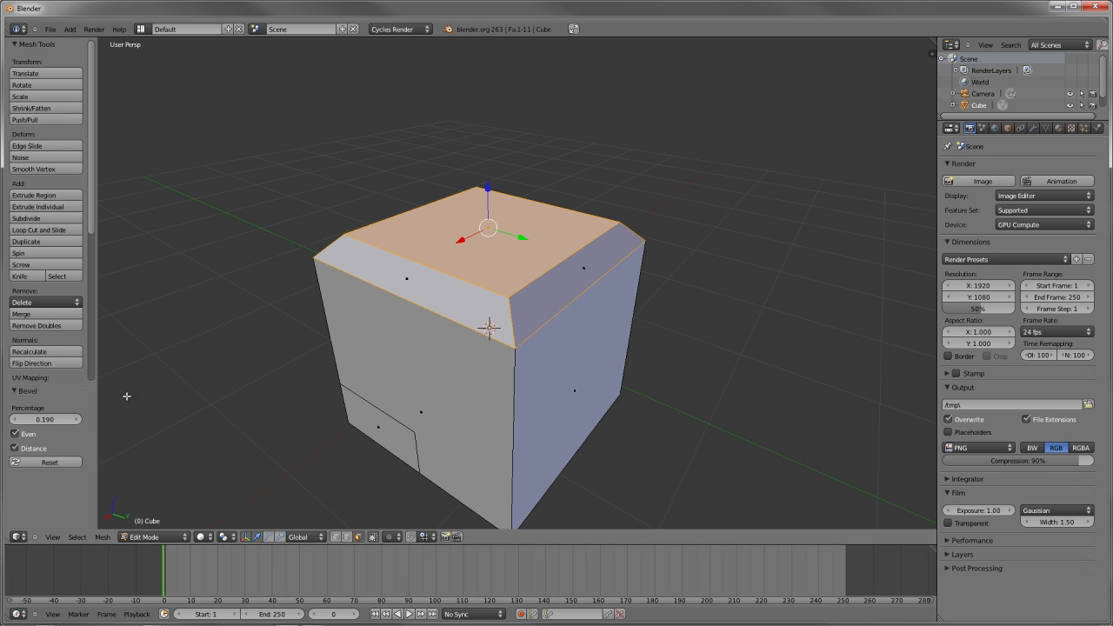
pyautogui.press('BackSpace')
pyautogui.moveTo(59, 421)
pyautogui.mouseDown()
pyautogui.moveTo(119, 412)
pyautogui.moveTo(61, 400)
pyautogui.mouseUp()
# Step: Undo the top-face bevel and deselect the face
pyautogui.hotkey('ctrl', 'z')
pyautogui.scroll(-5, 558, 323)
pyautogui.moveTo(586, 351); pyautogui.dragTo(509, 350, button='middle')
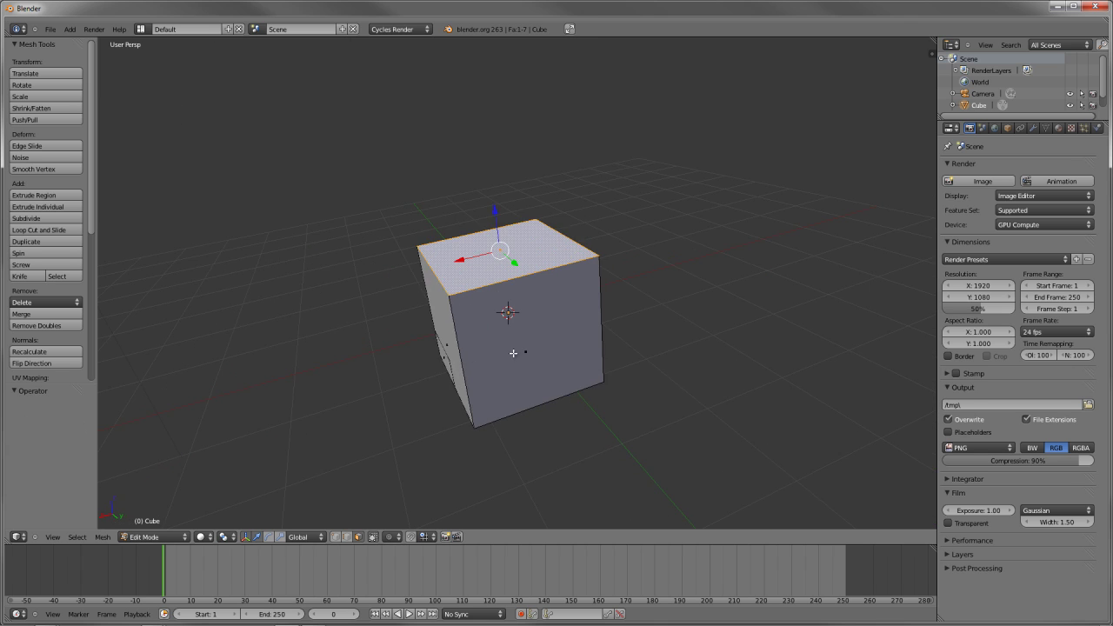
pyautogui.press('a')
# Step: Switch to edge select mode and clear the selection on the cube
pyautogui.hotkey('ctrl', 'Tab')
pyautogui.moveTo(648, 318); pyautogui.dragTo(578, 371, button='middle')
pyautogui.click(573, 336)
pyautogui.rightClick(568, 335)
pyautogui.press('a')
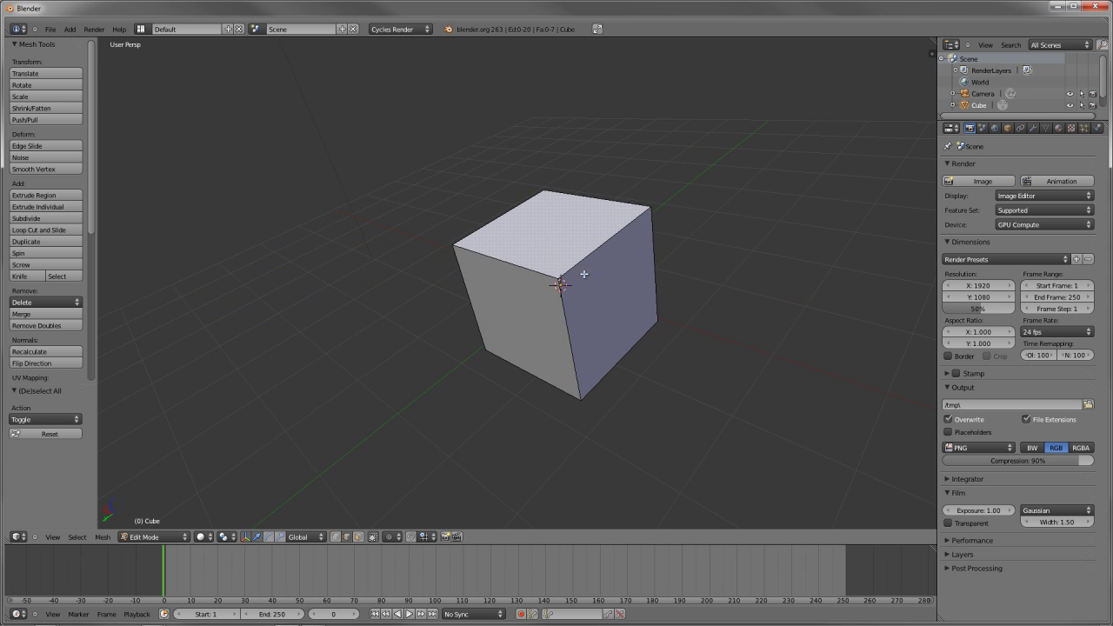
pyautogui.press('a')
pyautogui.press('a')
# Step: Select a single edge along the cube's top and bevel it
pyautogui.scroll(5, 632, 263)
pyautogui.rightClick(556, 328)
pyautogui.press('z')
pyautogui.moveTo(556, 327)
pyautogui.mouseDown(button='middle')
pyautogui.moveTo(519, 310)
pyautogui.moveTo(811, 341)
pyautogui.moveTo(732, 318)
pyautogui.moveTo(529, 330)
pyautogui.mouseUp(button='middle')
pyautogui.press('z')
pyautogui.press('w')
pyautogui.click(730, 316)
pyautogui.scroll(-5, 730, 316)
pyautogui.moveTo(420, 346); pyautogui.dragTo(513, 309, button='middle')
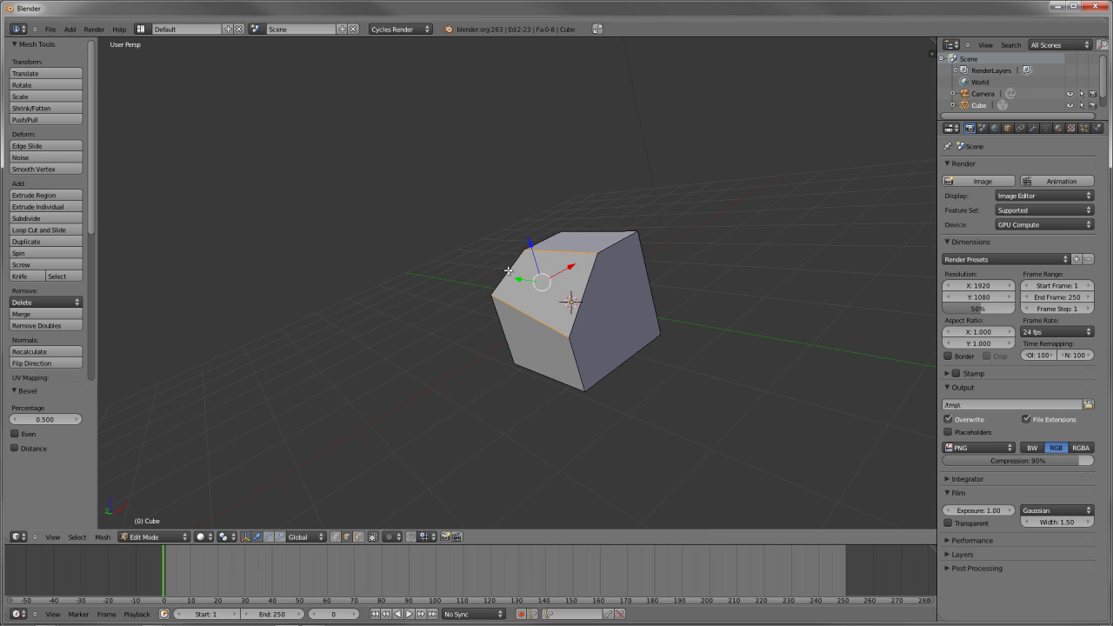
pyautogui.moveTo(481, 244); pyautogui.dragTo(716, 312, button='middle')
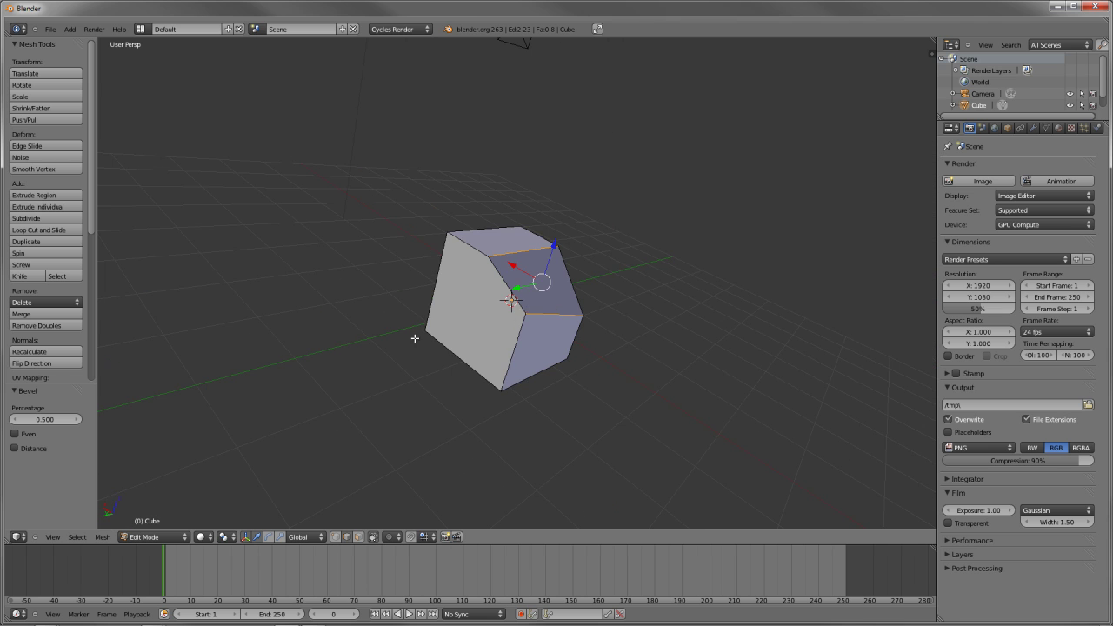
# Step: Try the Even and Distance options on the edge bevel and reduce its percentage to 0.240 with both options off
pyautogui.click(29, 434)
pyautogui.moveTo(74, 419)
pyautogui.mouseDown()
pyautogui.moveTo(45, 410)
pyautogui.moveTo(55, 410)
pyautogui.mouseUp()
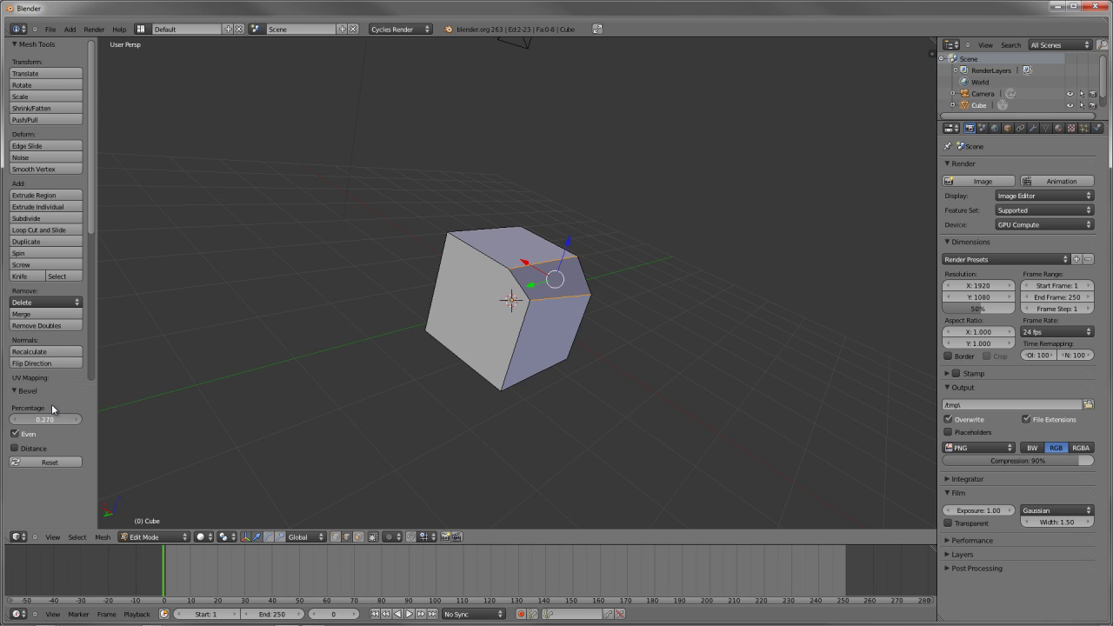
pyautogui.click(35, 437)
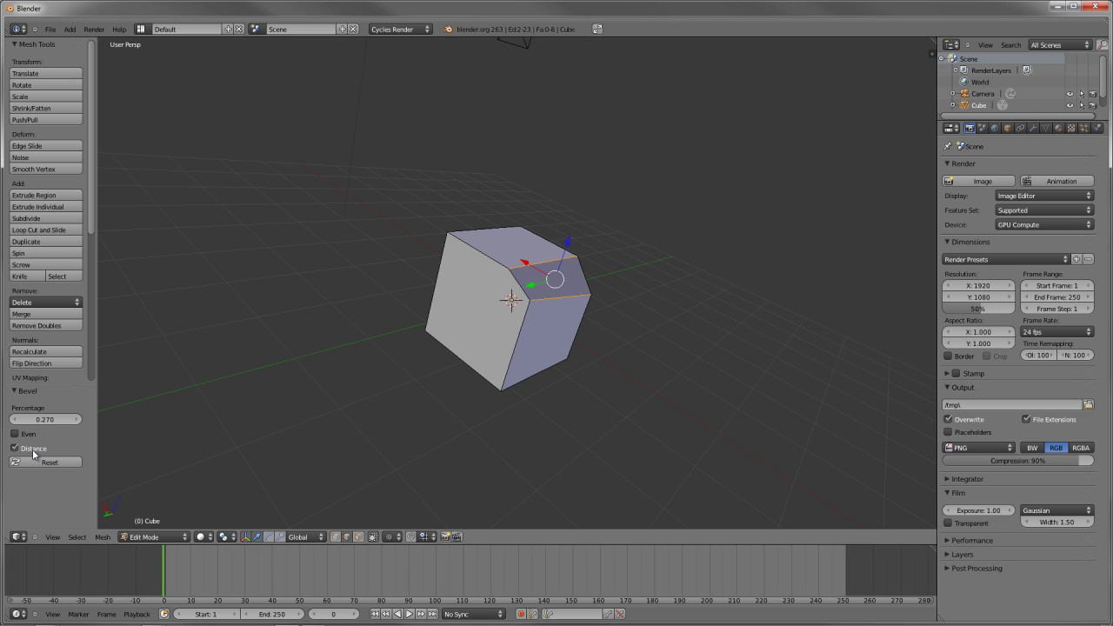
pyautogui.moveTo(45, 420)
pyautogui.mouseDown()
pyautogui.moveTo(33, 422)
pyautogui.moveTo(46, 424)
pyautogui.mouseUp()
pyautogui.scroll(3, 564, 355)
pyautogui.moveTo(536, 334); pyautogui.dragTo(328, 267, button='middle')
pyautogui.moveTo(532, 295); pyautogui.dragTo(404, 262, button='middle')
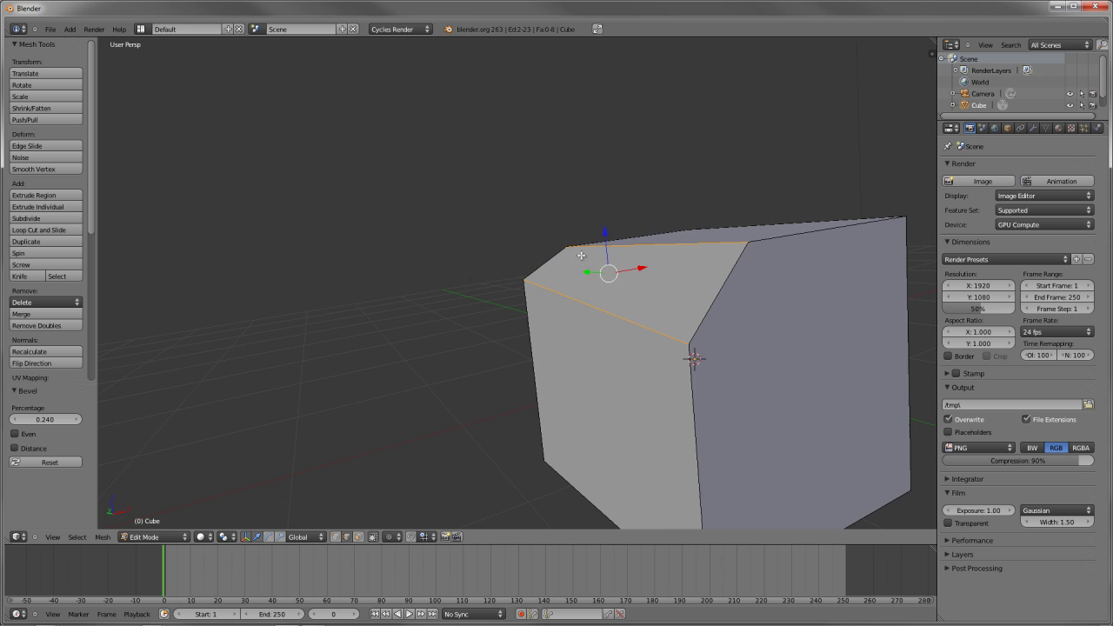
# Step: Undo the edge bevel, switch to vertex select mode and deselect everything
pyautogui.hotkey('ctrl', 'z')
pyautogui.hotkey('ctrl', 'Tab')
pyautogui.click(622, 238)
pyautogui.scroll(-7, 609, 348)
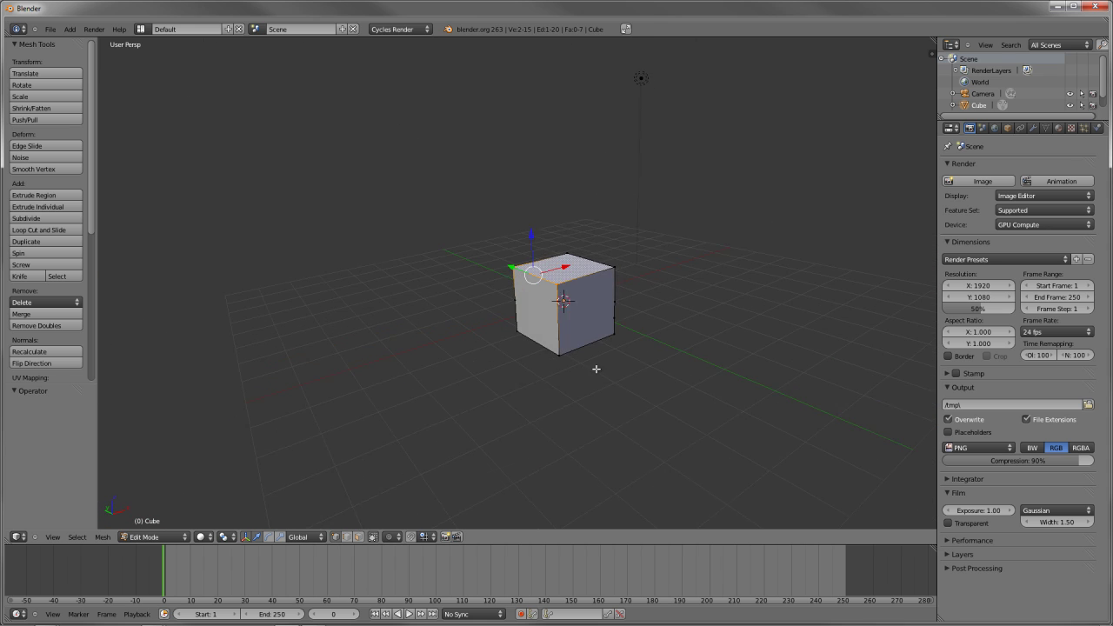
pyautogui.press('a')
# Step: Select two adjacent corner vertices of the cube and bevel them
pyautogui.moveTo(547, 382); pyautogui.dragTo(539, 196, button='middle')
pyautogui.rightClick(568, 308)
pyautogui.keyDown('shift'); pyautogui.rightClick(556, 251); pyautogui.keyUp('shift')
pyautogui.press('w')
pyautogui.click(643, 289)
pyautogui.moveTo(531, 278); pyautogui.dragTo(545, 353, button='middle')
pyautogui.scroll(4, 496, 345)
pyautogui.moveTo(491, 170); pyautogui.dragTo(548, 357, button='middle')
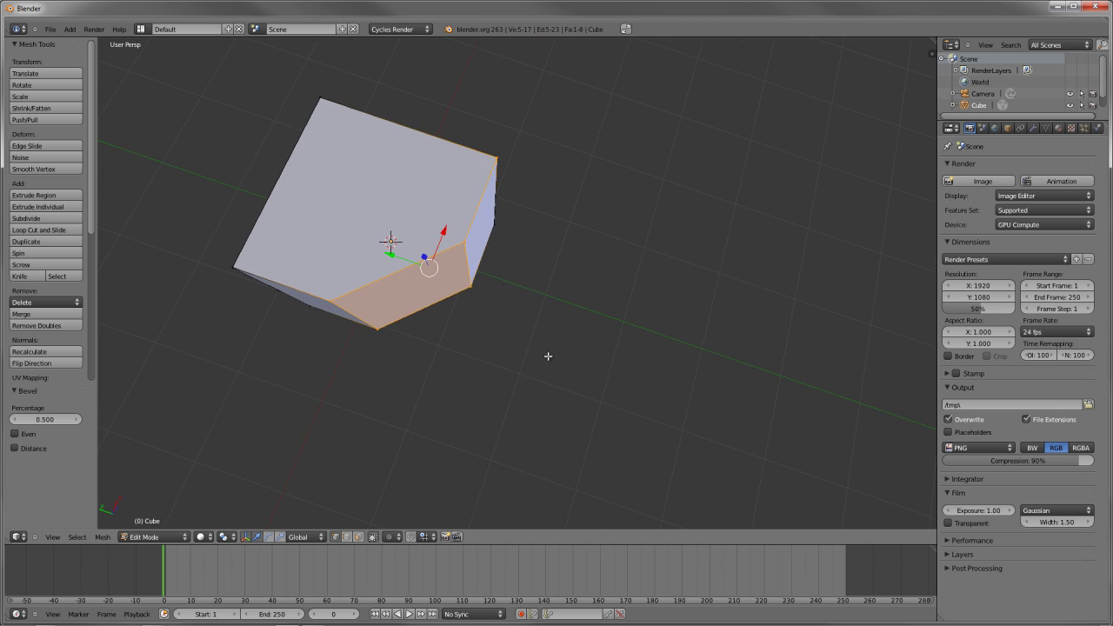
# Step: Adjust the vertex bevel's percentage, deselect everything and switch to face select mode
pyautogui.moveTo(52, 419)
pyautogui.mouseDown()
pyautogui.moveTo(41, 420)
pyautogui.moveTo(77, 408)
pyautogui.moveTo(54, 404)
pyautogui.mouseUp()
pyautogui.moveTo(435, 287); pyautogui.dragTo(444, 256, button='middle')
pyautogui.press('a')
pyautogui.hotkey('ctrl', 'Tab')
pyautogui.click(439, 289)
# Step: Examine the bevelled cube's multi-sided faces from several angles and clear the face selection
pyautogui.rightClick(408, 213)
pyautogui.moveTo(474, 432); pyautogui.dragTo(366, 315, button='middle')
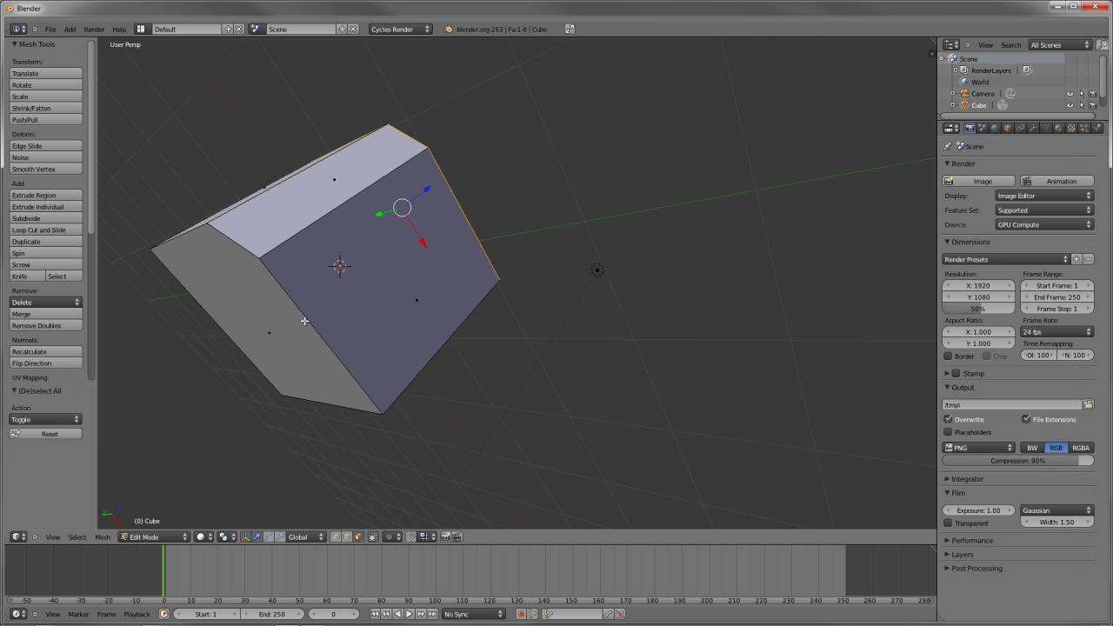
pyautogui.scroll(-5, 268, 322)
pyautogui.moveTo(268, 323); pyautogui.dragTo(588, 349, button='middle')
pyautogui.press('a')
pyautogui.scroll(3, 614, 343)
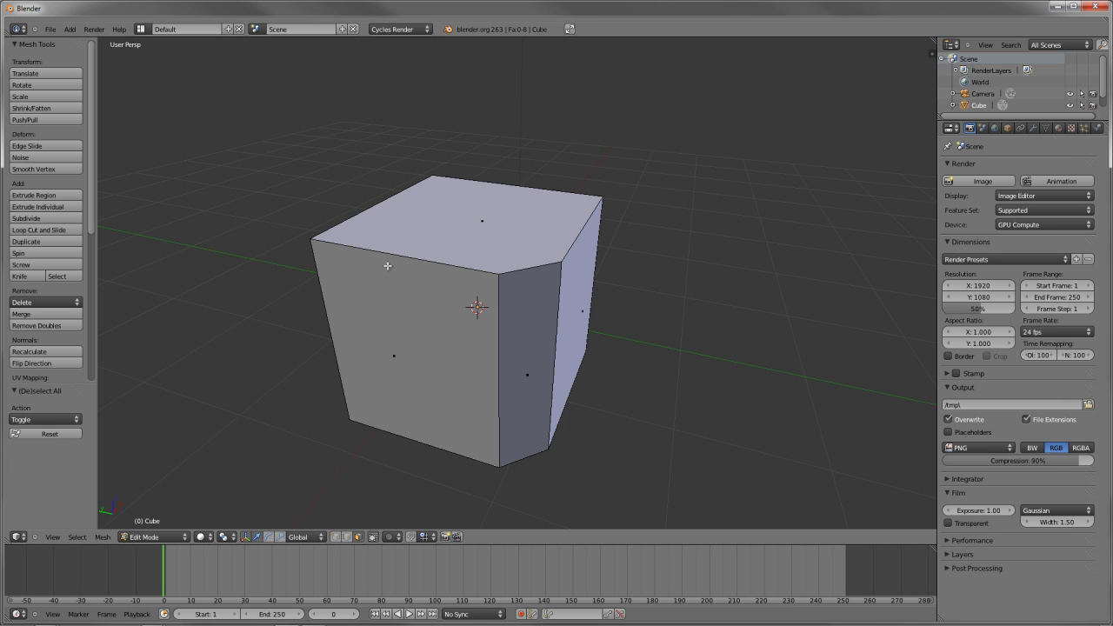
pyautogui.keyDown('shift'); pyautogui.moveTo(416, 305); pyautogui.dragTo(436, 304, button='middle'); pyautogui.keyUp('shift')
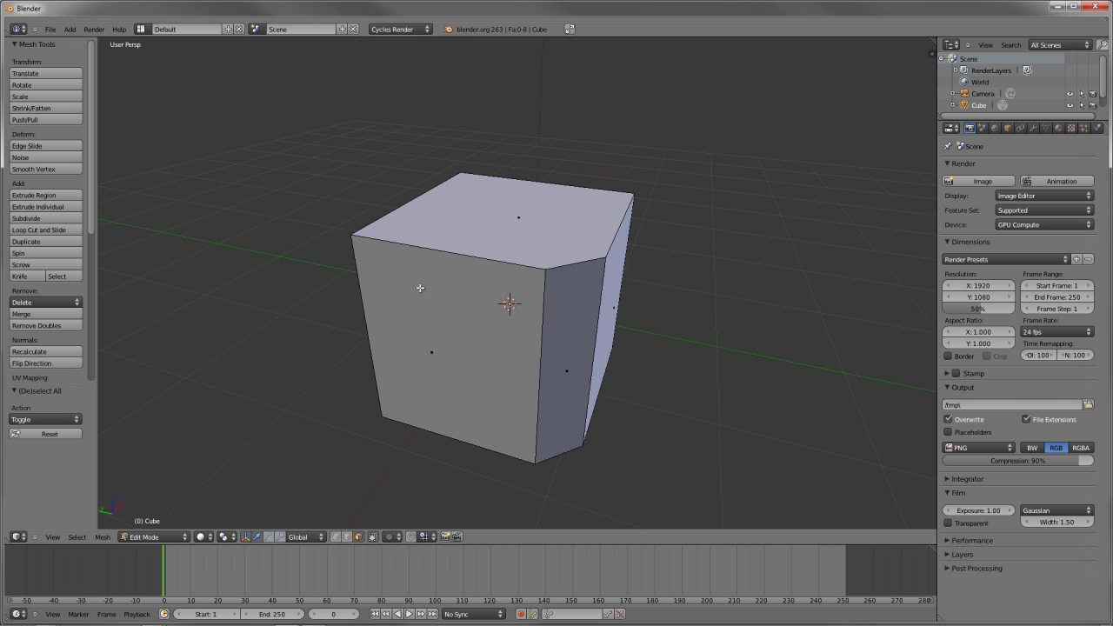
pyautogui.press('Tab')
pyautogui.press('Tab')
pyautogui.rightClick(479, 230)
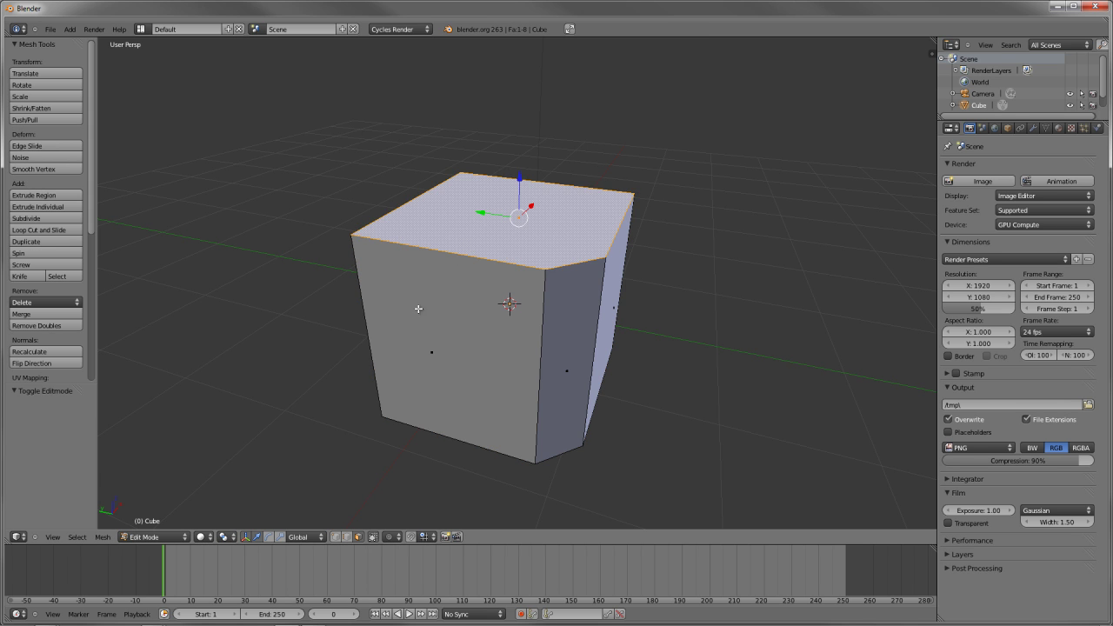
pyautogui.scroll(-3, 434, 343)
pyautogui.scroll(3, 499, 373)
pyautogui.press('a')
pyautogui.moveTo(559, 385); pyautogui.dragTo(653, 360, button='middle')
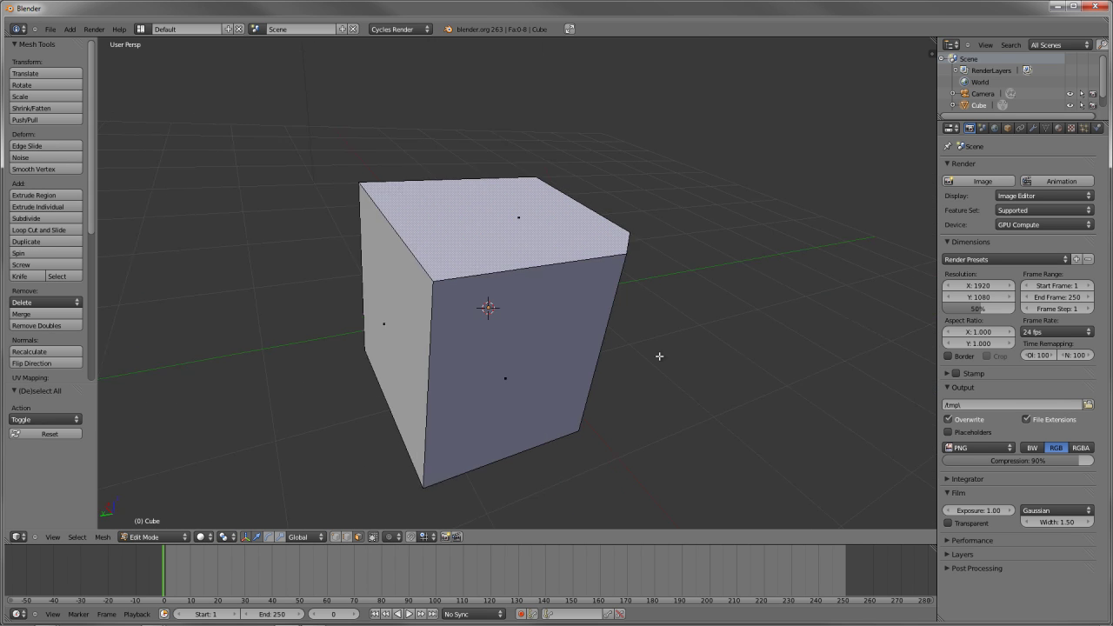
pyautogui.moveTo(426, 326); pyautogui.dragTo(522, 335, button='middle')
# Step: Select the cube's top face, extrude it in place and scale the new face inward to 0.863
pyautogui.rightClick(522, 236)
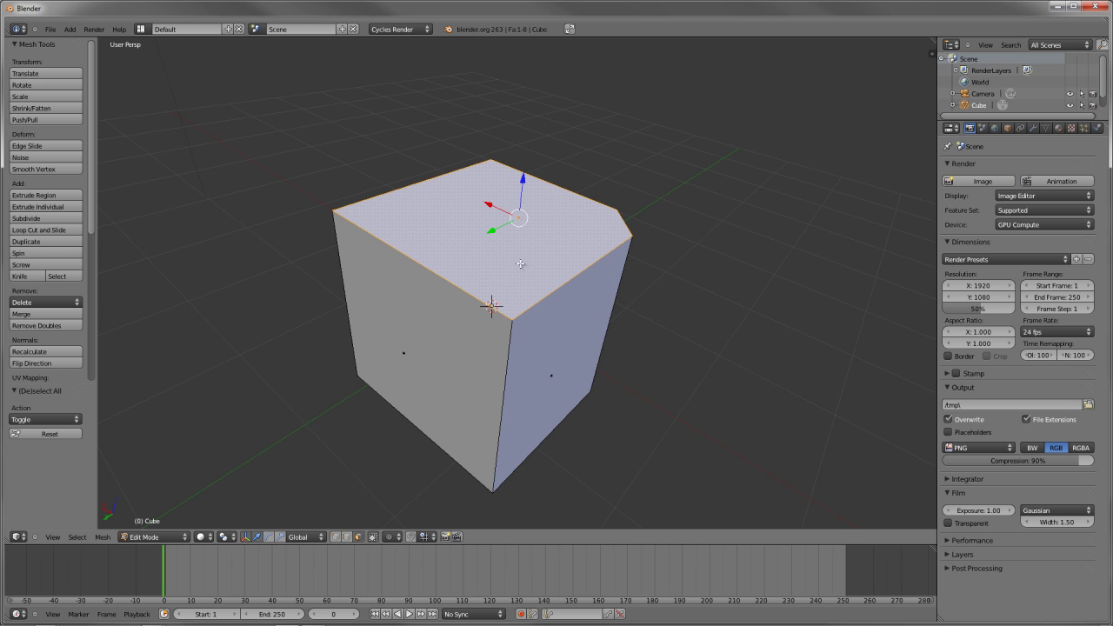
pyautogui.keyDown('shift'); pyautogui.moveTo(357, 264); pyautogui.dragTo(413, 275, button='middle'); pyautogui.keyUp('shift')
pyautogui.moveTo(413, 276); pyautogui.dragTo(393, 269, button='middle')
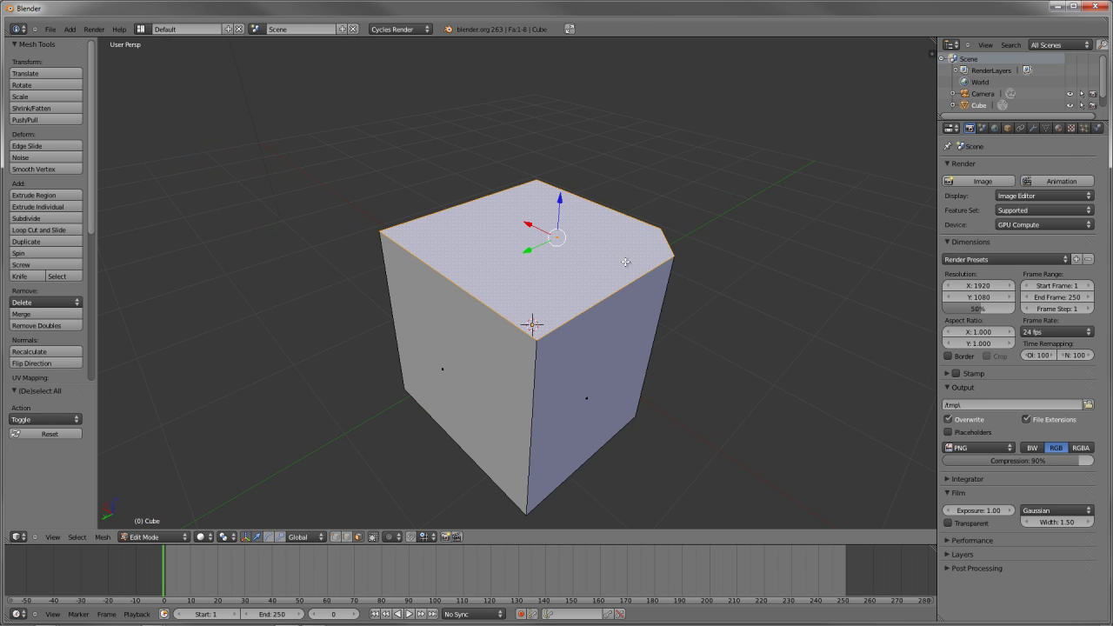
pyautogui.press('e')
pyautogui.rightClick(734, 309)
pyautogui.press('s')
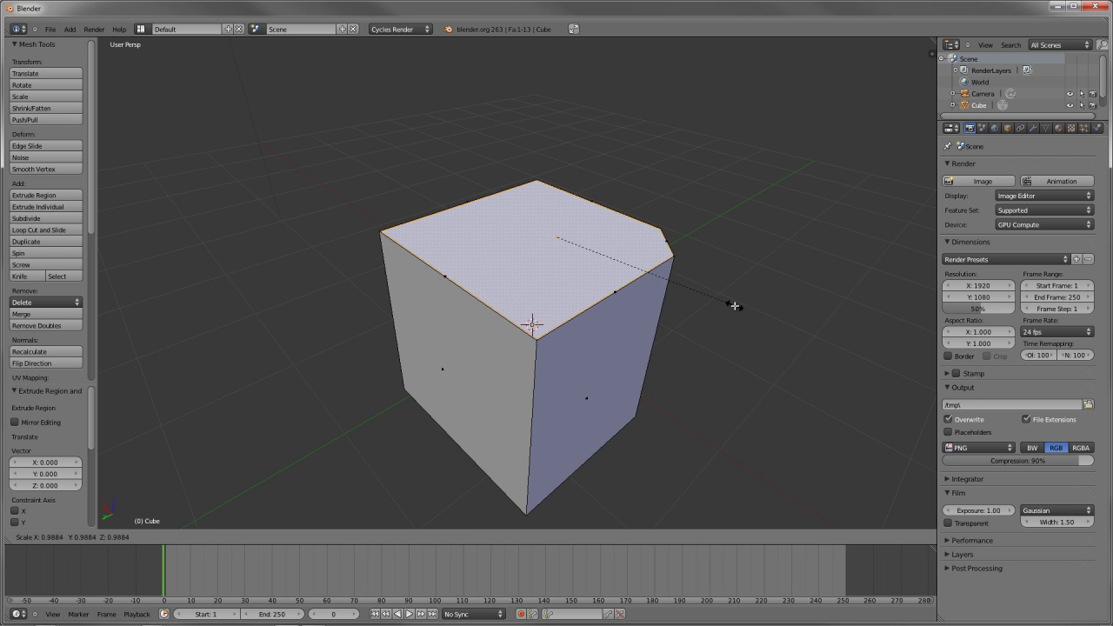
pyautogui.click(714, 289)
pyautogui.moveTo(539, 192); pyautogui.dragTo(560, 215, button='middle')
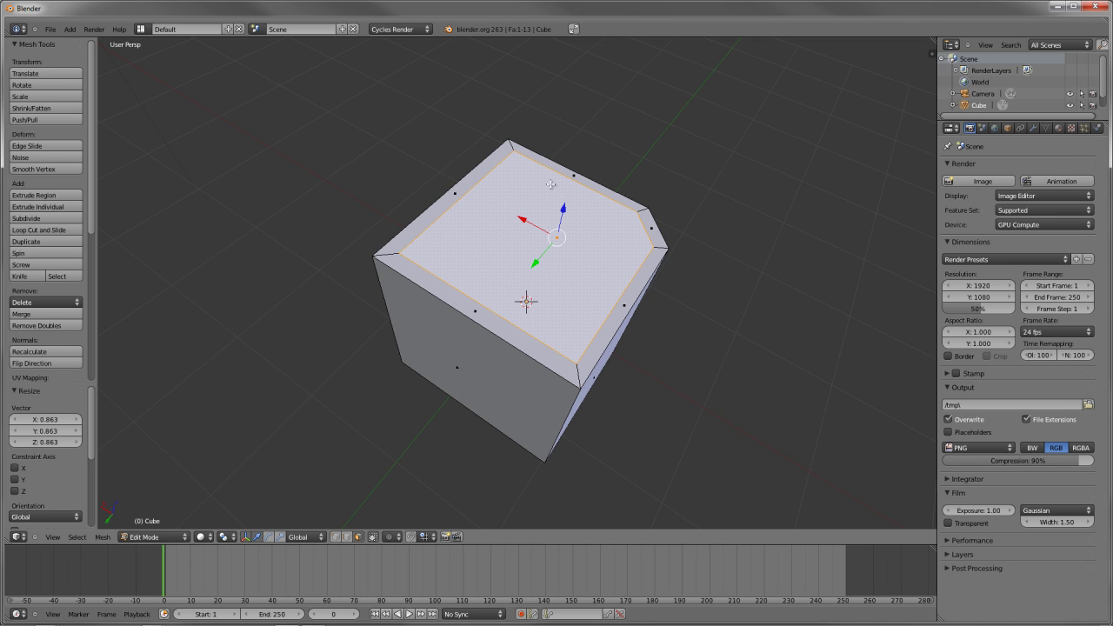
# Step: Change the selection to the ring around the inner top face, undo the extrude and scale, and reselect the top face
pyautogui.press('ctrl+KP_Add')
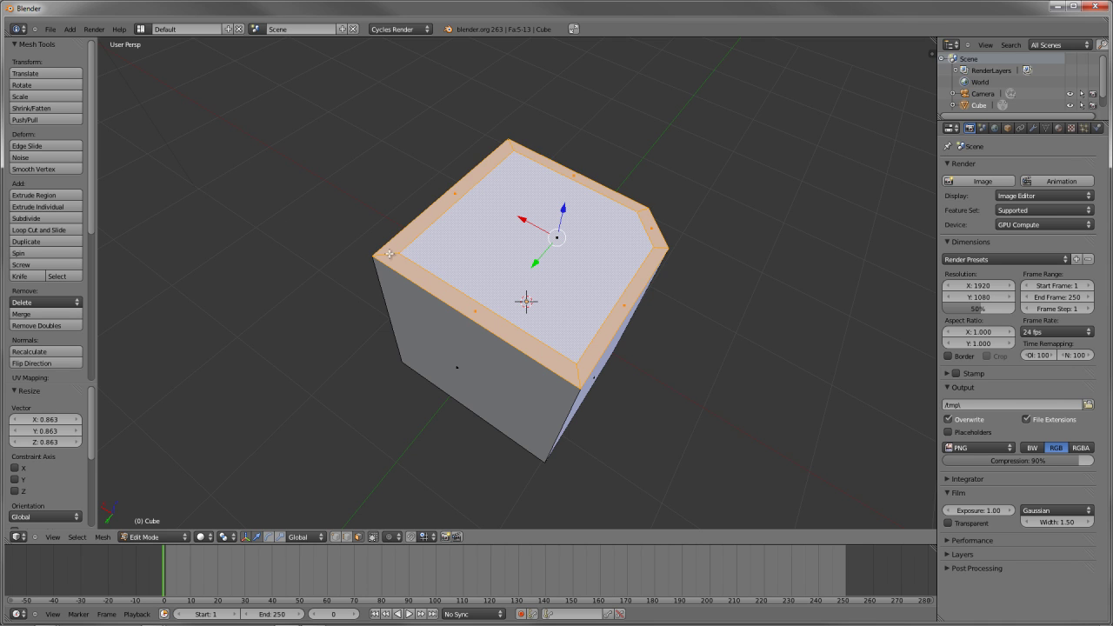
pyautogui.moveTo(589, 394); pyautogui.dragTo(452, 375, button='middle')
pyautogui.hotkey('ctrl', 'z')
pyautogui.hotkey('ctrl', 'z')
pyautogui.hotkey('ctrl', 'z')
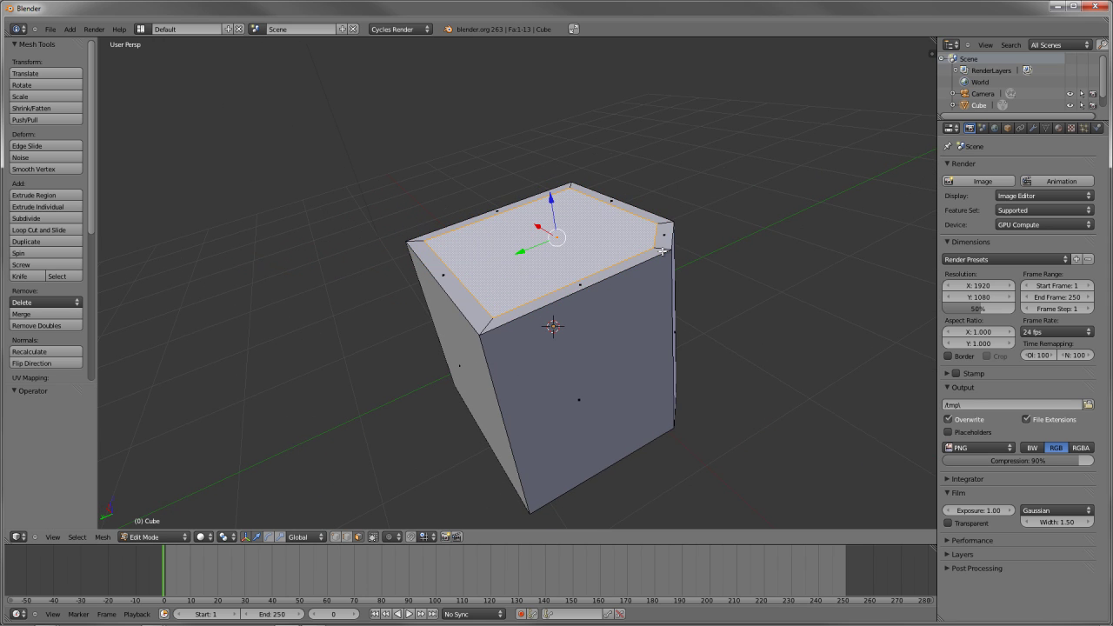
pyautogui.press('a')
pyautogui.rightClick(544, 265)
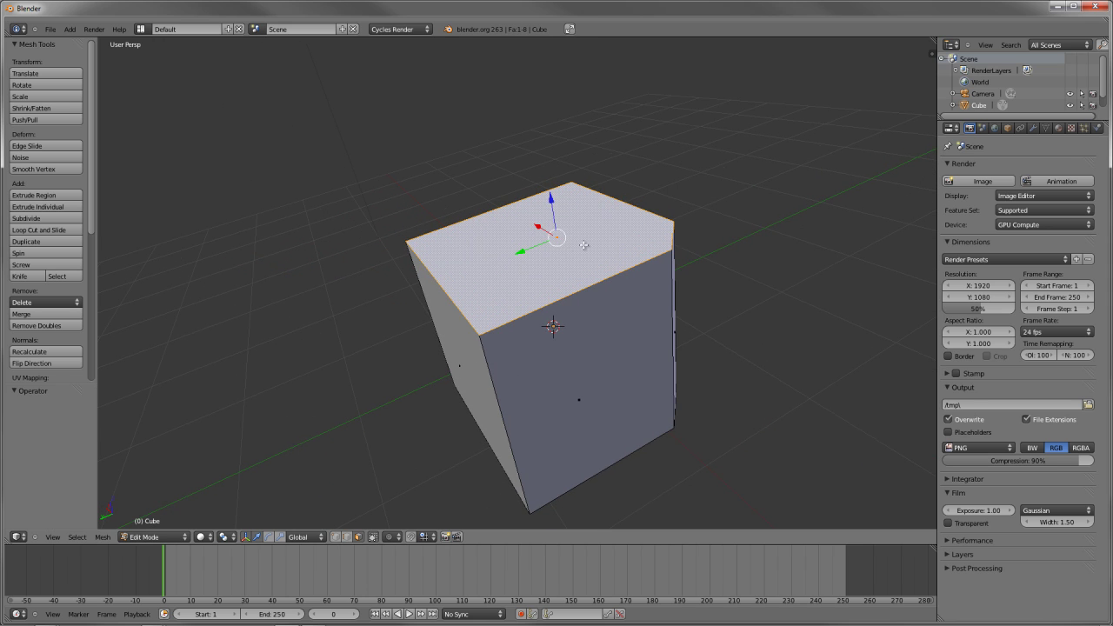
# Step: Cancel and undo a trial extrude of the top face, and add the adjacent side face to the selection
pyautogui.press('e')
pyautogui.rightClick(727, 266)
pyautogui.press('s')
pyautogui.rightClick(703, 259)
pyautogui.hotkey('ctrl', 'z')
pyautogui.keyDown('shift'); pyautogui.rightClick(463, 364); pyautogui.keyUp('shift')
pyautogui.moveTo(472, 344); pyautogui.dragTo(767, 378, button='middle')
# Step: Try insetting the two selected faces by extruding them in place and scaling to 0.892, and undo it
pyautogui.press('e')
pyautogui.rightClick(768, 377)
pyautogui.press('s')
pyautogui.click(738, 361)
pyautogui.moveTo(661, 365); pyautogui.dragTo(638, 346, button='middle')
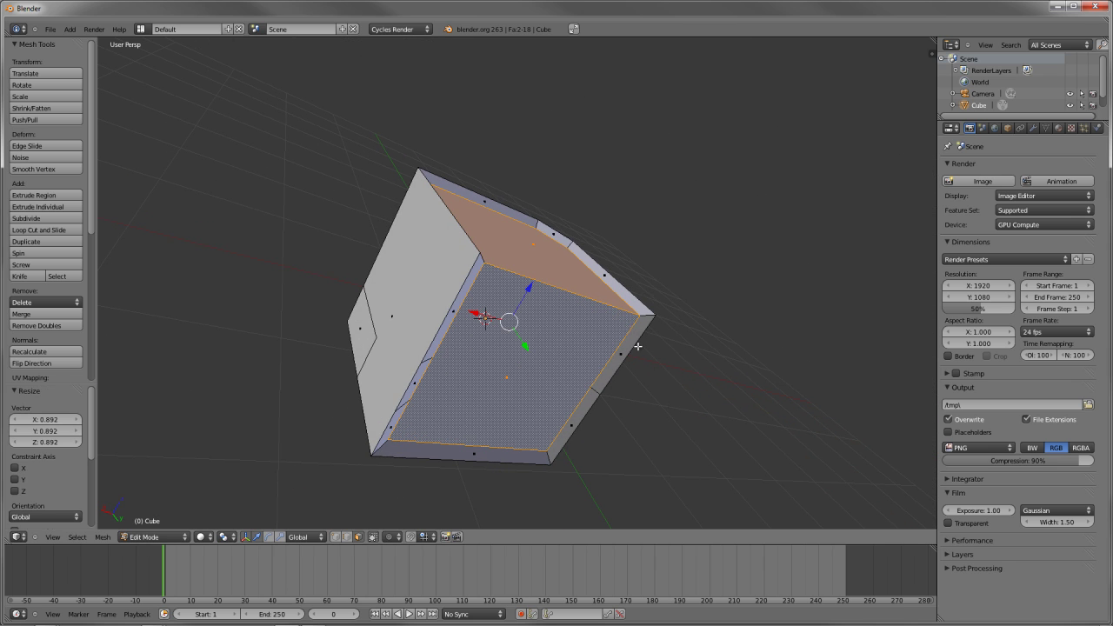
pyautogui.click(569, 286)
pyautogui.hotkey('ctrl', 'z')
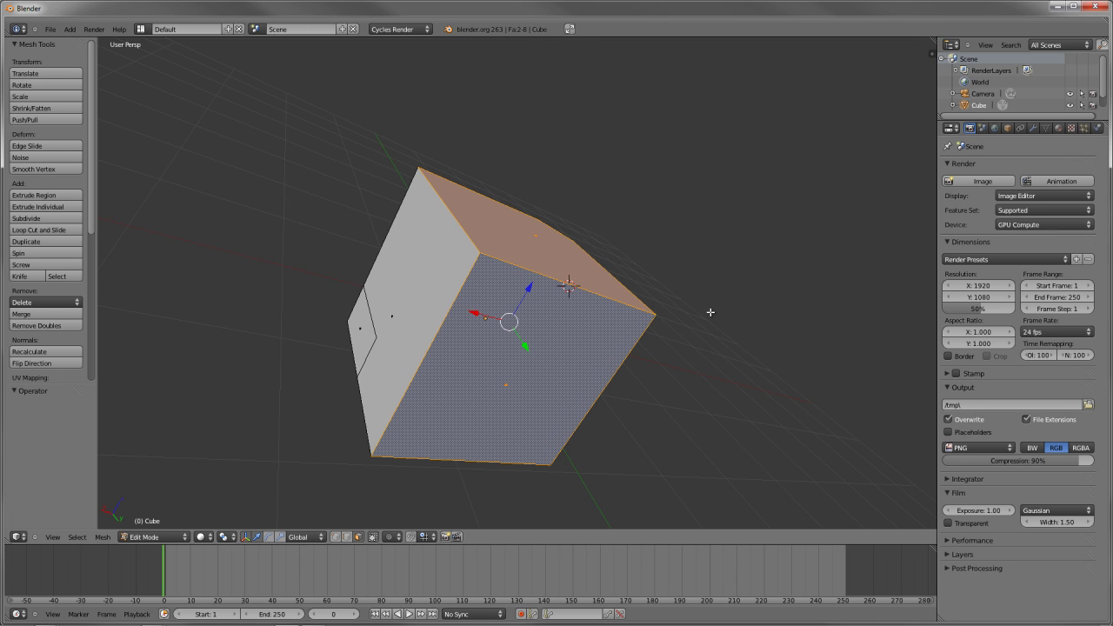
# Step: Apply Inset Faces to the selected top and side faces and enlarge the area holding the operator's settings
pyautogui.moveTo(695, 336); pyautogui.dragTo(557, 316, button='middle')
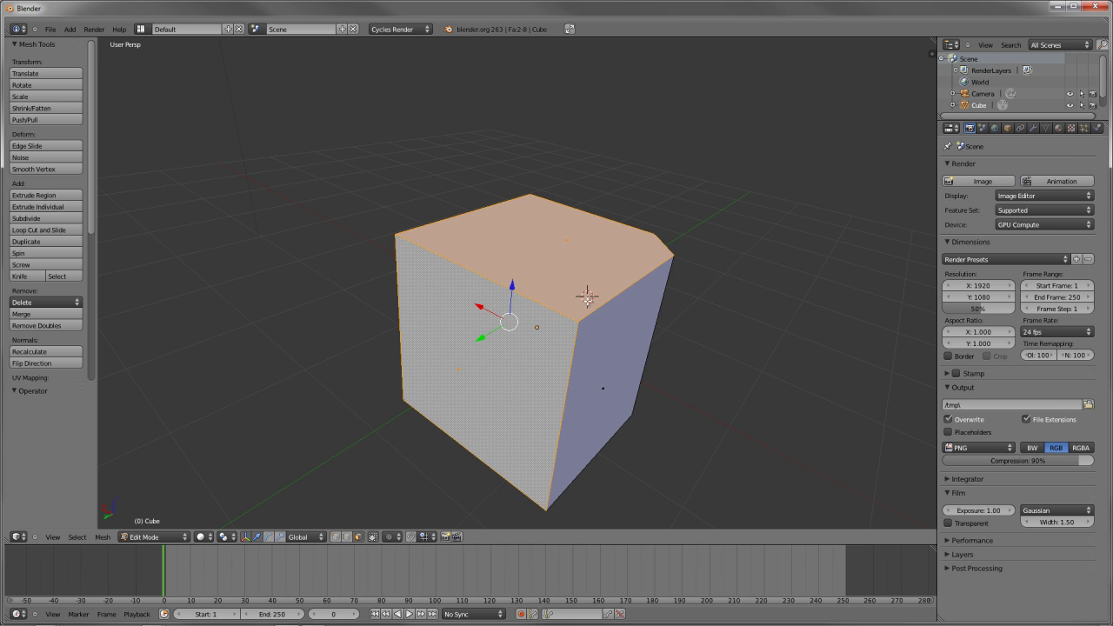
pyautogui.moveTo(709, 329); pyautogui.dragTo(683, 326, button='middle')
pyautogui.keyDown('shift'); pyautogui.moveTo(554, 311); pyautogui.dragTo(548, 336, button='middle'); pyautogui.keyUp('shift')
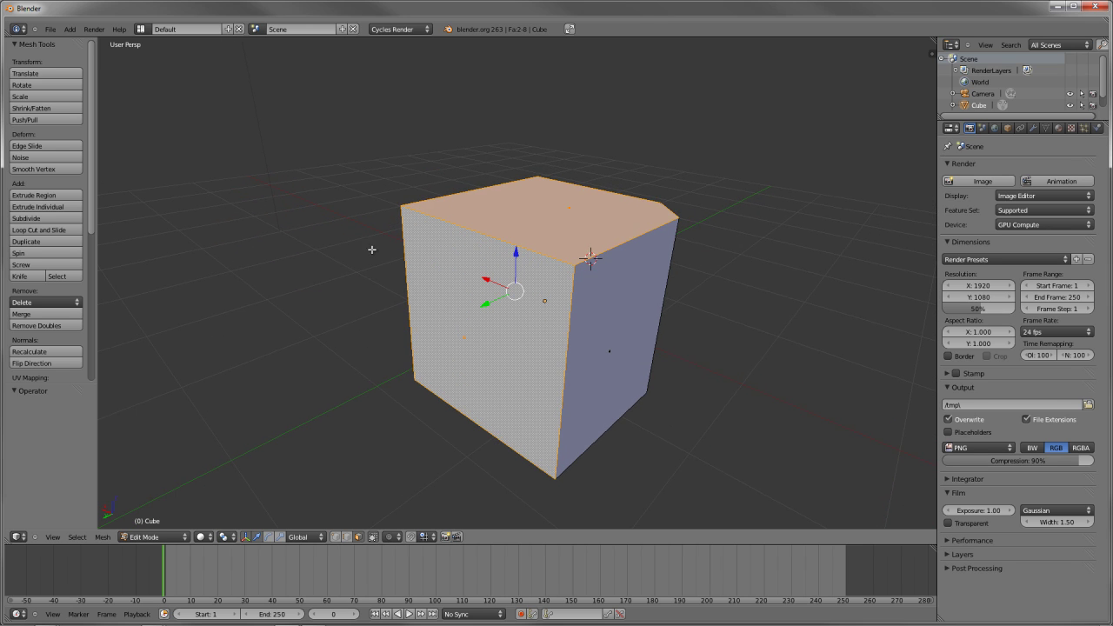
pyautogui.scroll(-5, 50, 292)
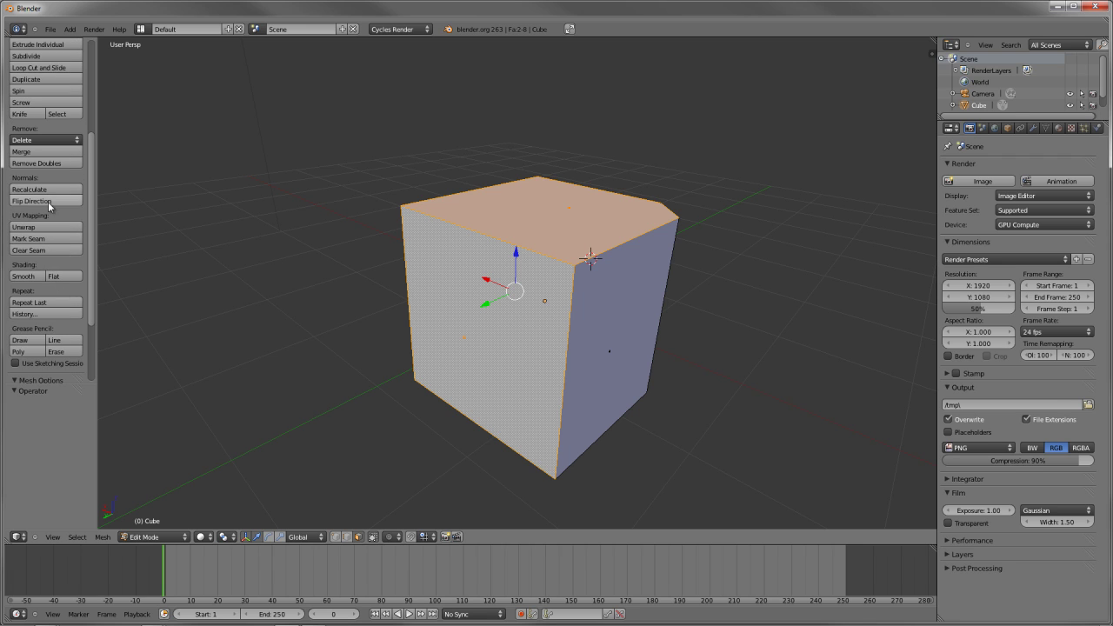
pyautogui.scroll(5, 57, 248)
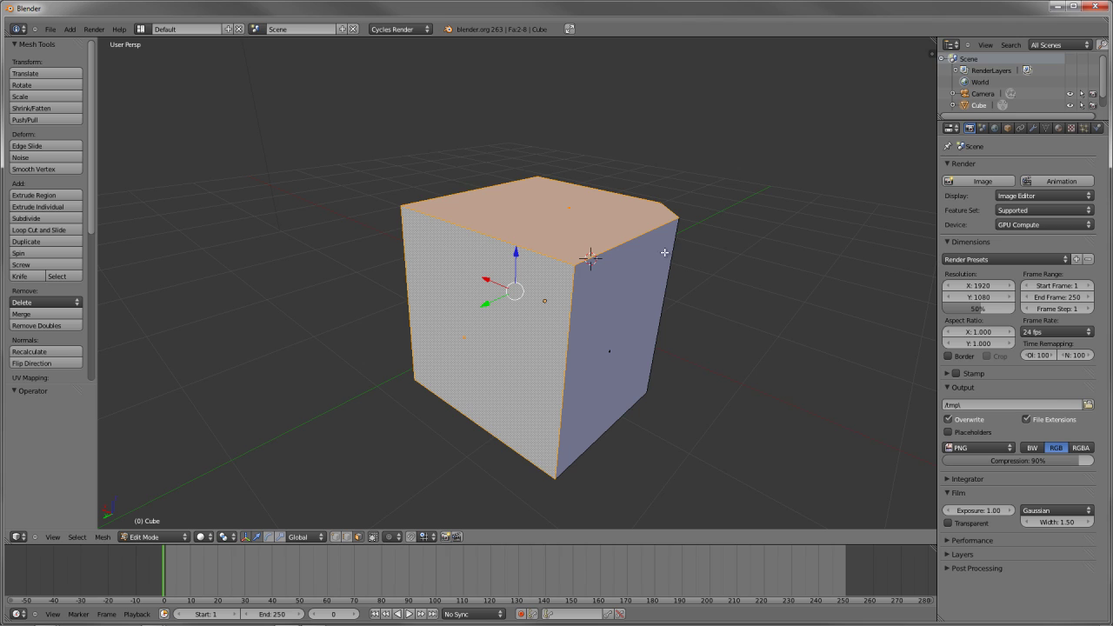
pyautogui.hotkey('ctrl', 'f')
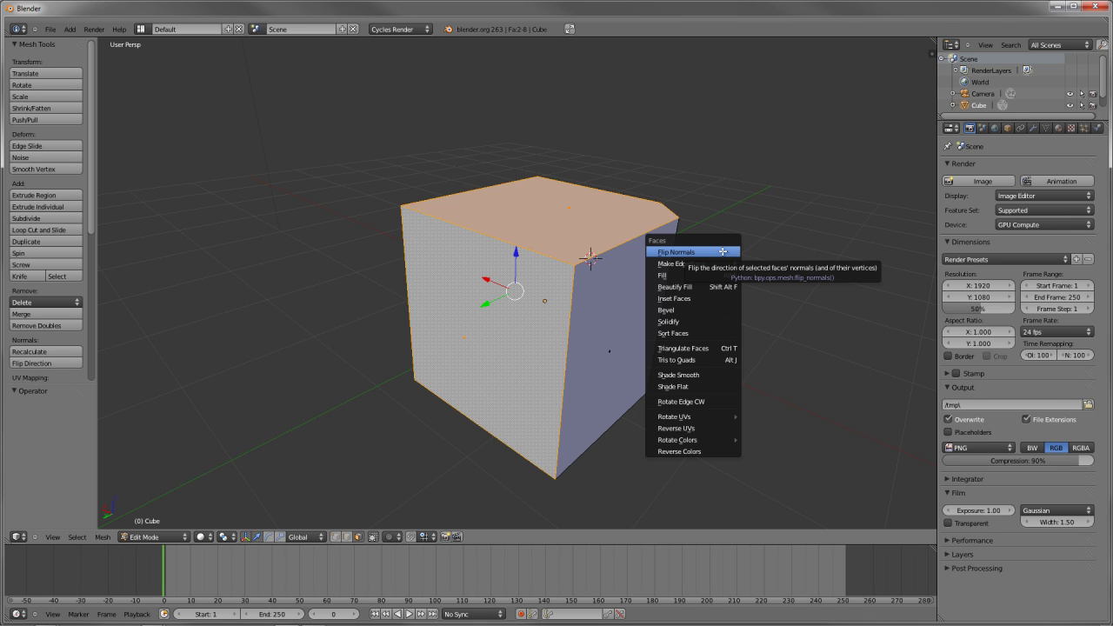
pyautogui.press('w')
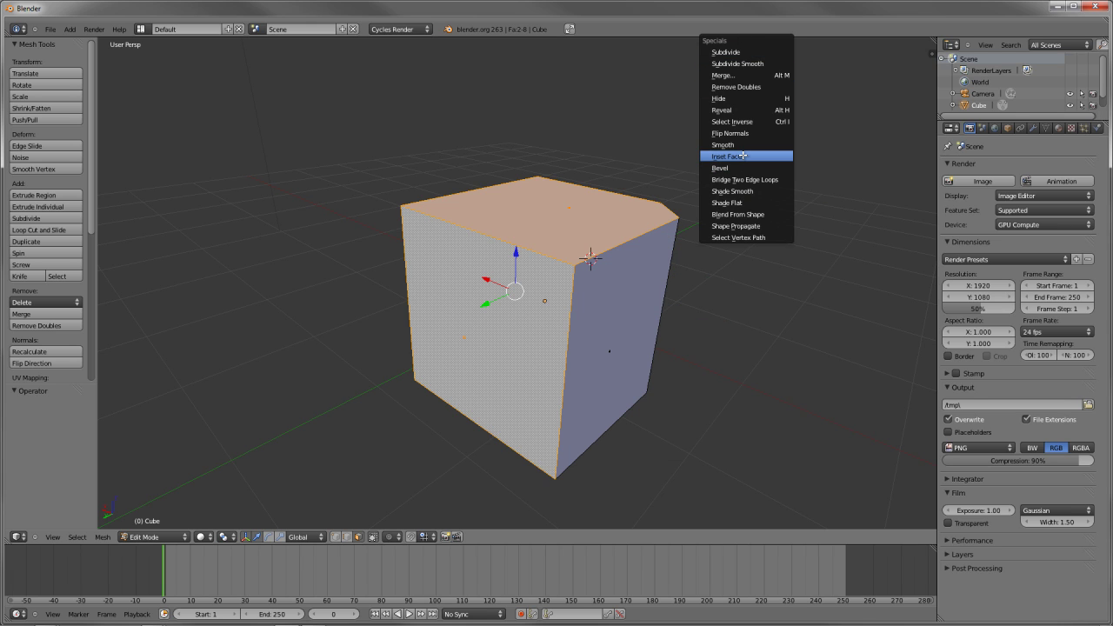
pyautogui.click(743, 156)
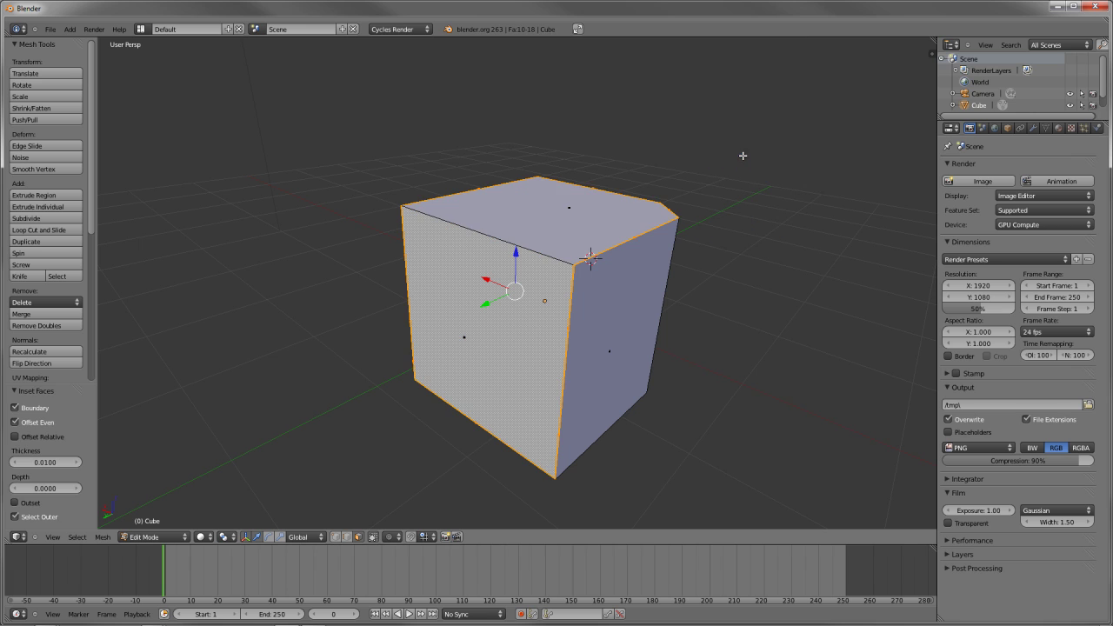
pyautogui.scroll(3, 644, 236)
pyautogui.scroll(-2, 741, 285)
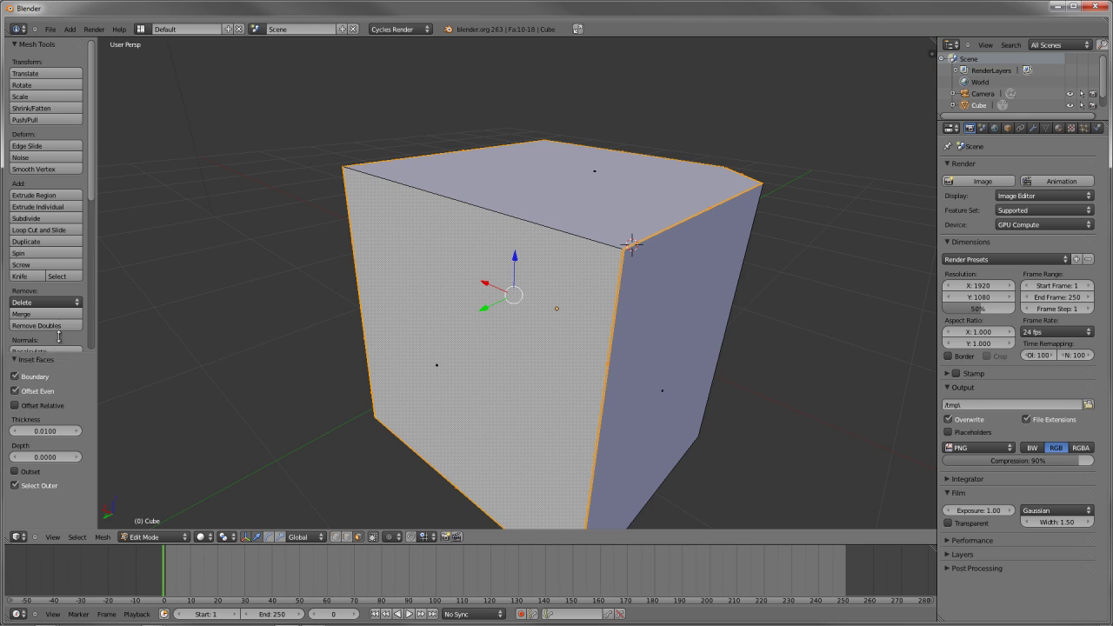
pyautogui.moveTo(61, 385); pyautogui.dragTo(65, 273)
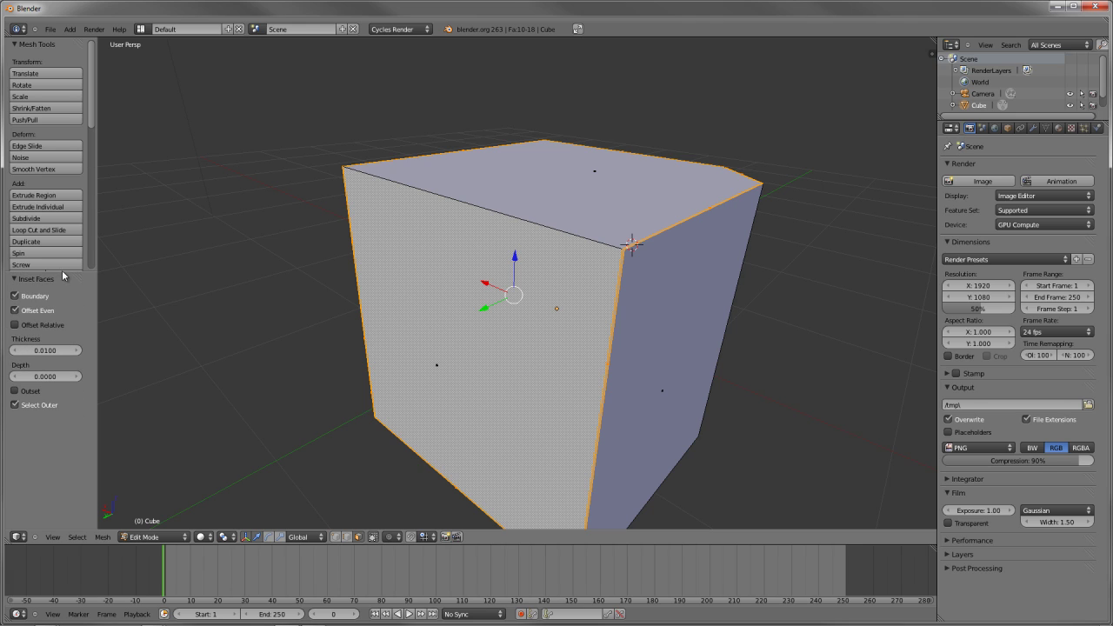
# Step: Try the inset's Offset Even and Offset Relative options, ending with Offset Even on and Offset Relative off
pyautogui.click(35, 314)
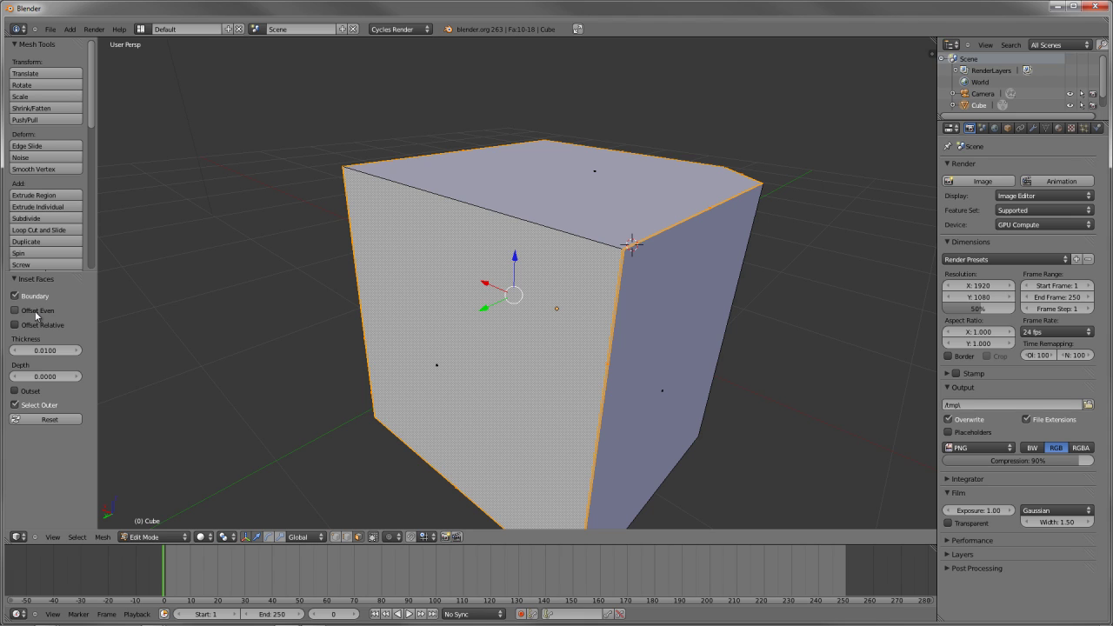
pyautogui.click(33, 311)
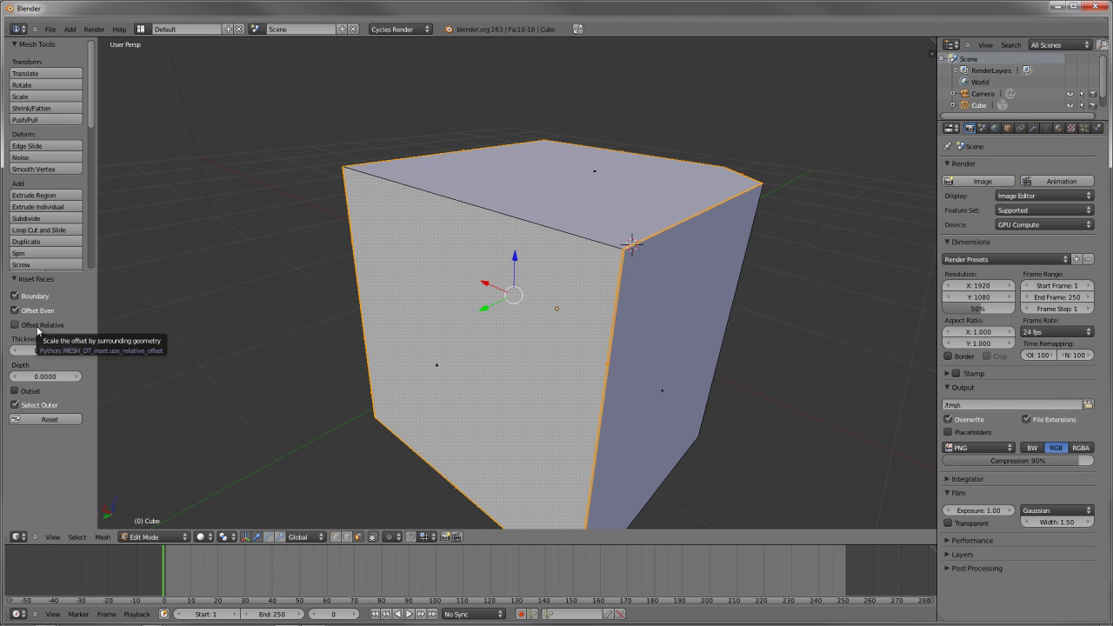
pyautogui.click(40, 326)
pyautogui.click(41, 327)
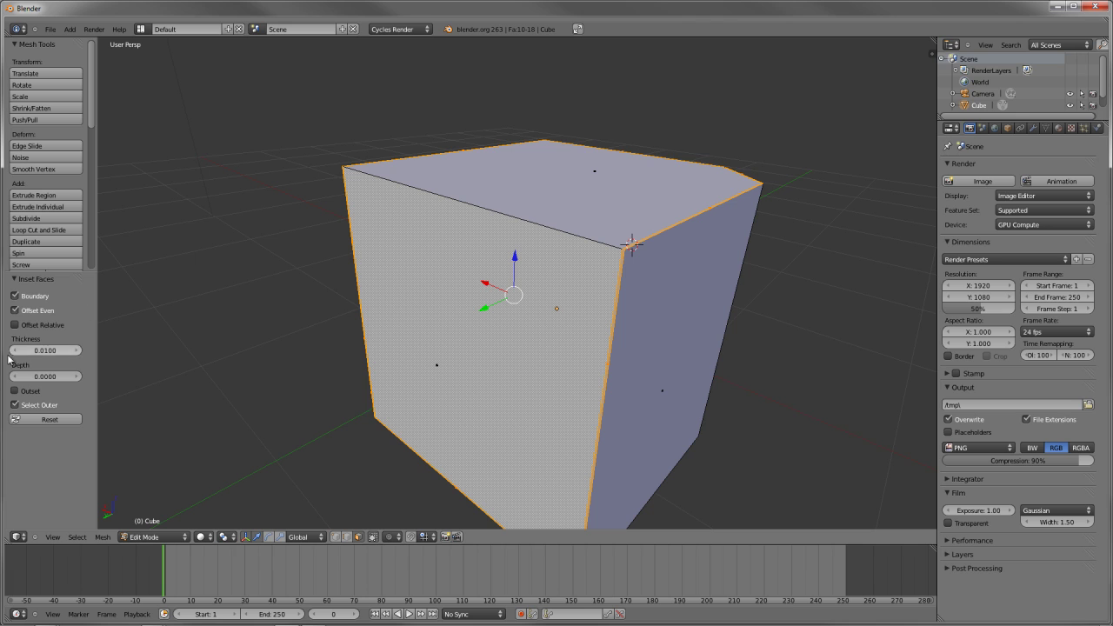
# Step: Set the inset's thickness to 0.4209 and inspect the border faces from above
pyautogui.moveTo(62, 351); pyautogui.dragTo(68, 353)
pyautogui.moveTo(159, 344); pyautogui.dragTo(243, 327)
pyautogui.scroll(-6, 605, 249)
pyautogui.moveTo(606, 249); pyautogui.dragTo(408, 397, button='middle')
pyautogui.scroll(6, 625, 246)
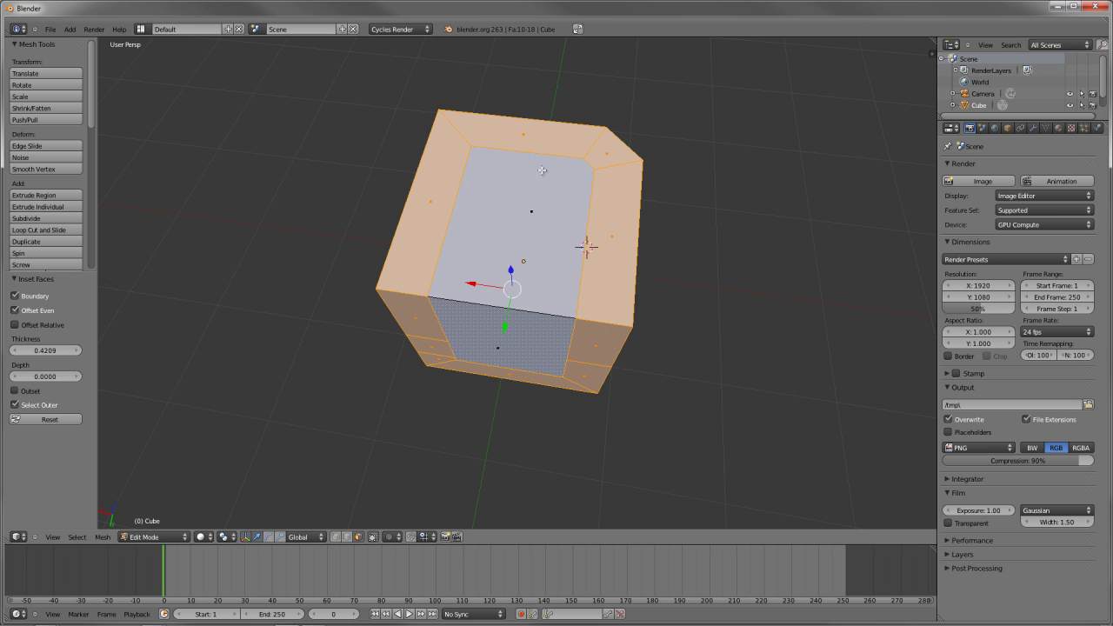
# Step: Try an inset depth of 0.1700 and reset the depth to 0
pyautogui.moveTo(491, 391); pyautogui.dragTo(368, 316, button='middle')
pyautogui.moveTo(68, 383); pyautogui.dragTo(1058, 455)
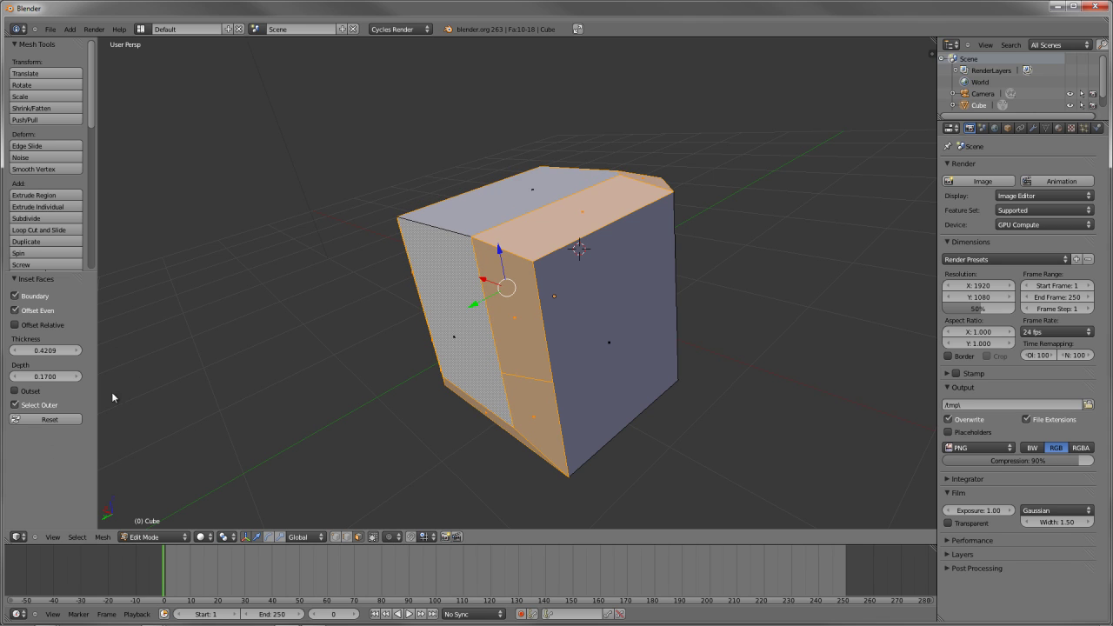
pyautogui.click(35, 375)
pyautogui.write('0')
pyautogui.press('Return')
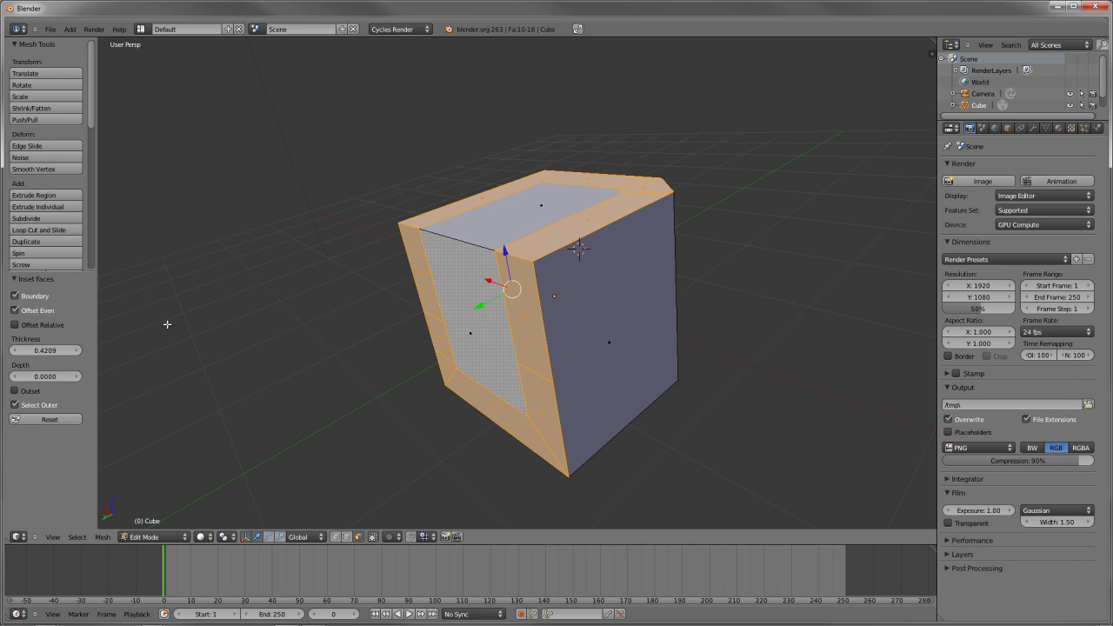
# Step: Turn on the inset's Outset option, inspect the neighbouring faces, and toggle the option off and on to compare
pyautogui.click(31, 392)
pyautogui.moveTo(422, 343); pyautogui.dragTo(490, 154, button='middle')
pyautogui.moveTo(506, 315); pyautogui.dragTo(556, 217, button='middle')
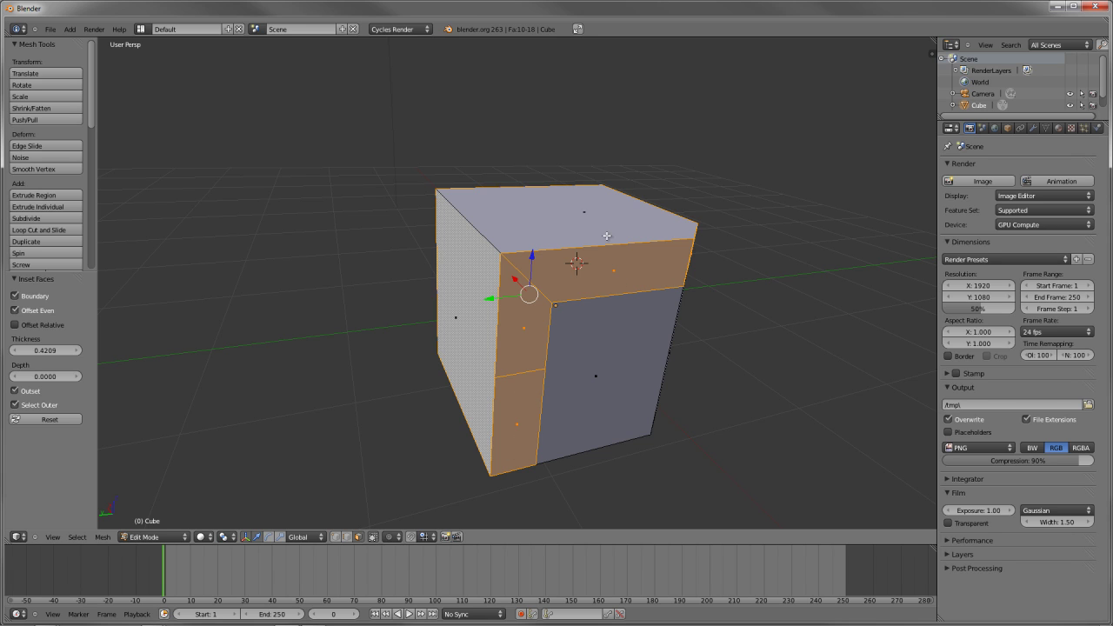
pyautogui.moveTo(571, 313); pyautogui.dragTo(670, 254, button='middle')
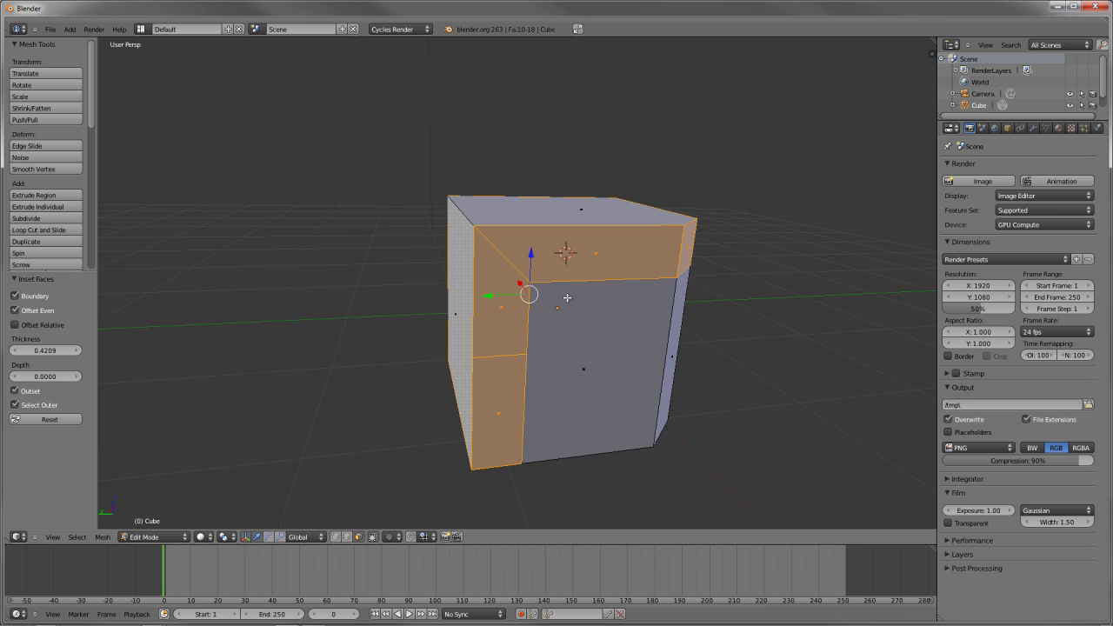
pyautogui.click(25, 392)
pyautogui.click(25, 392)
# Step: Compare the Select Outer and Outset options in both states, ending with Select Outer on and Outset off
pyautogui.click(15, 405)
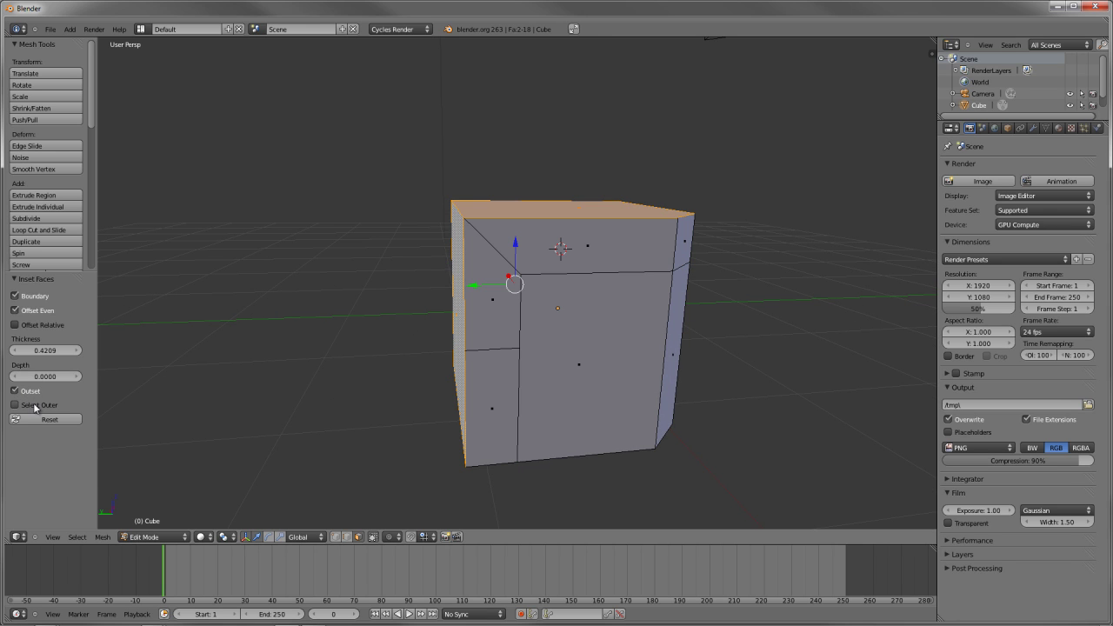
pyautogui.click(33, 407)
pyautogui.click(32, 404)
pyautogui.click(31, 396)
pyautogui.moveTo(435, 323); pyautogui.dragTo(511, 361, button='middle')
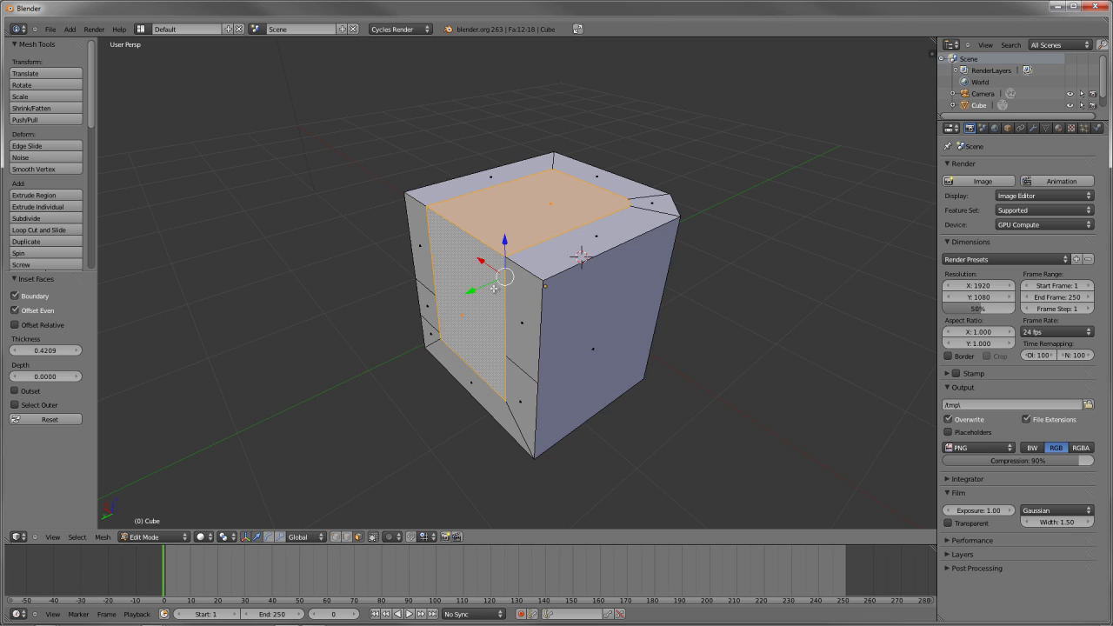
pyautogui.click(33, 407)
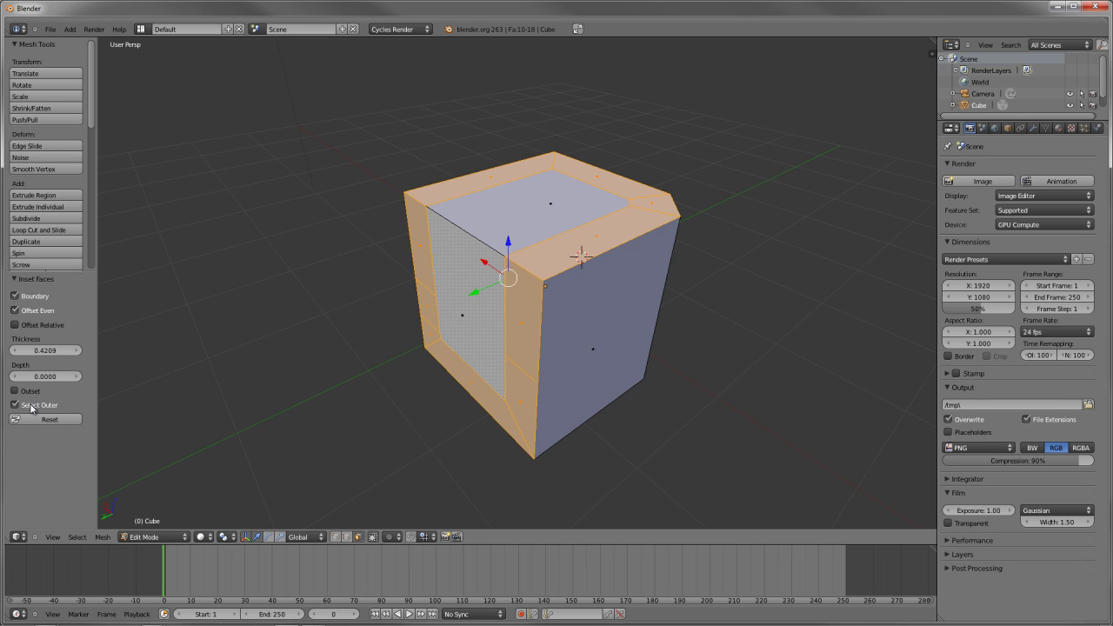
pyautogui.click(32, 392)
pyautogui.click(32, 393)
# Step: Clear the selection and select the inner side face and inner top face of the inset
pyautogui.press('a')
pyautogui.rightClick(466, 310)
pyautogui.keyDown('shift'); pyautogui.rightClick(562, 185); pyautogui.keyUp('shift')
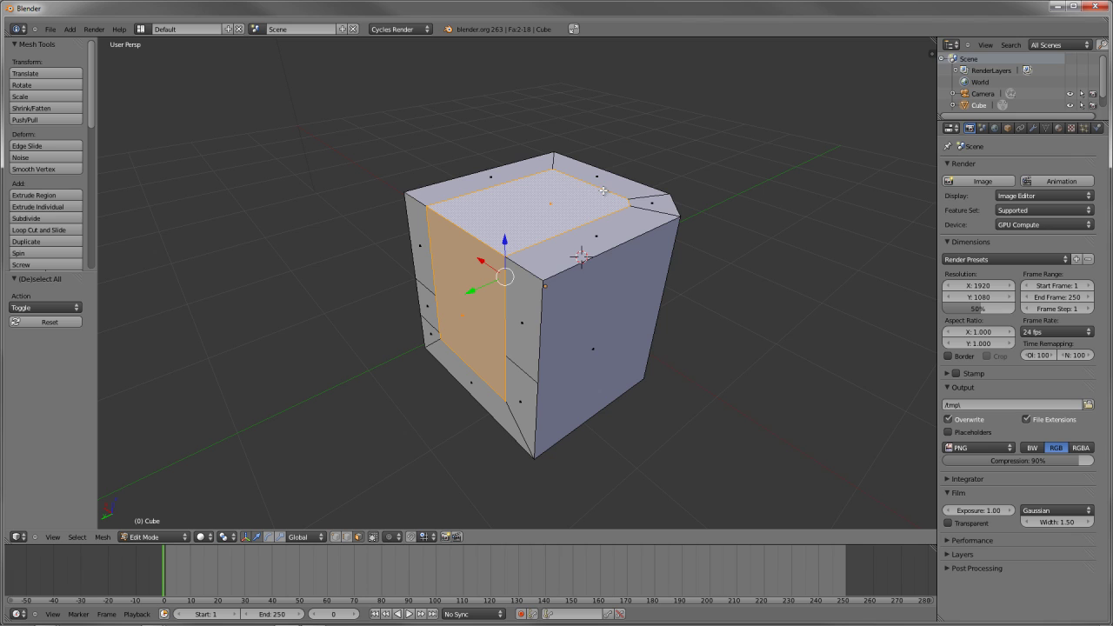
# Step: Try an inset of the two selected faces with thickness 0 and depth 0.3878, view it from the side, and undo it
pyautogui.hotkey('ctrl', 'f')
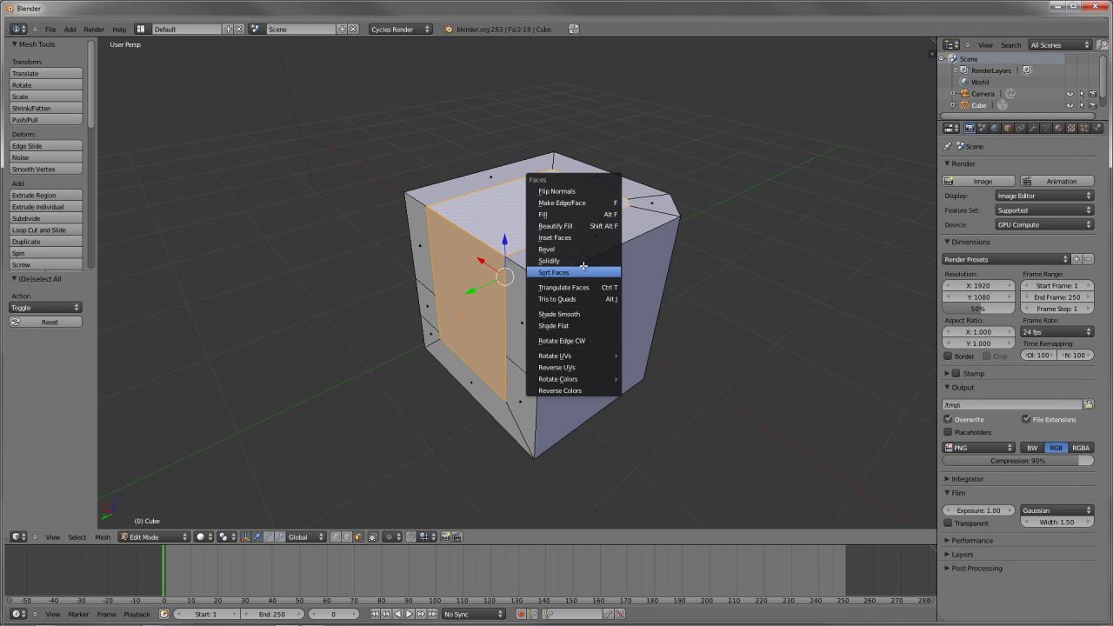
pyautogui.click(579, 237)
pyautogui.moveTo(62, 352)
pyautogui.mouseDown()
pyautogui.moveTo(35, 353)
pyautogui.moveTo(59, 380)
pyautogui.moveTo(115, 374)
pyautogui.moveTo(67, 369)
pyautogui.mouseUp()
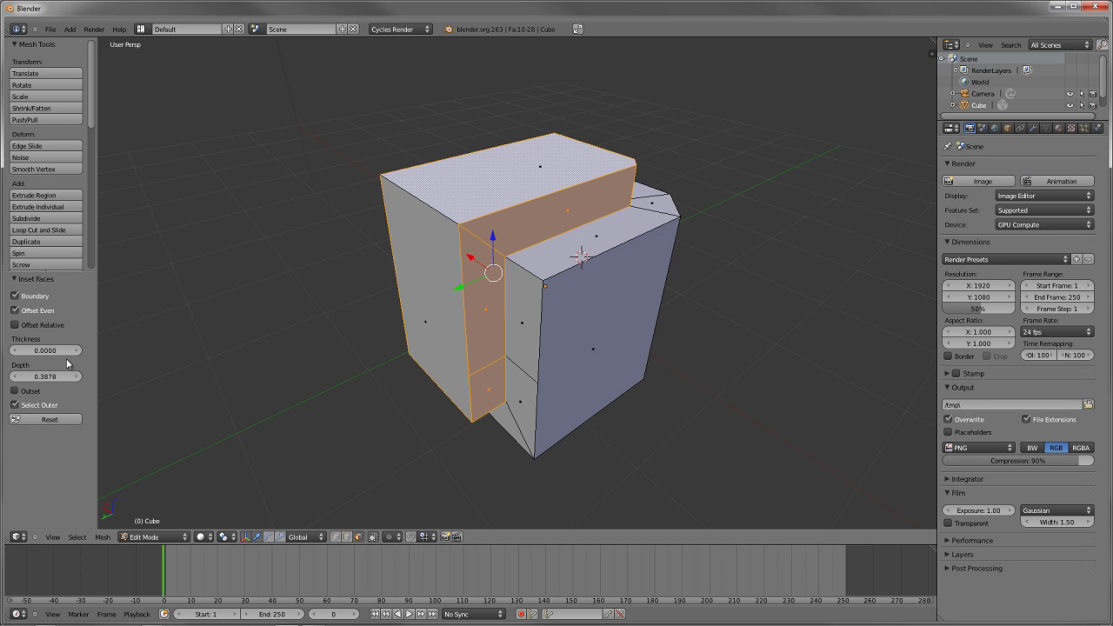
pyautogui.press('KP_3')
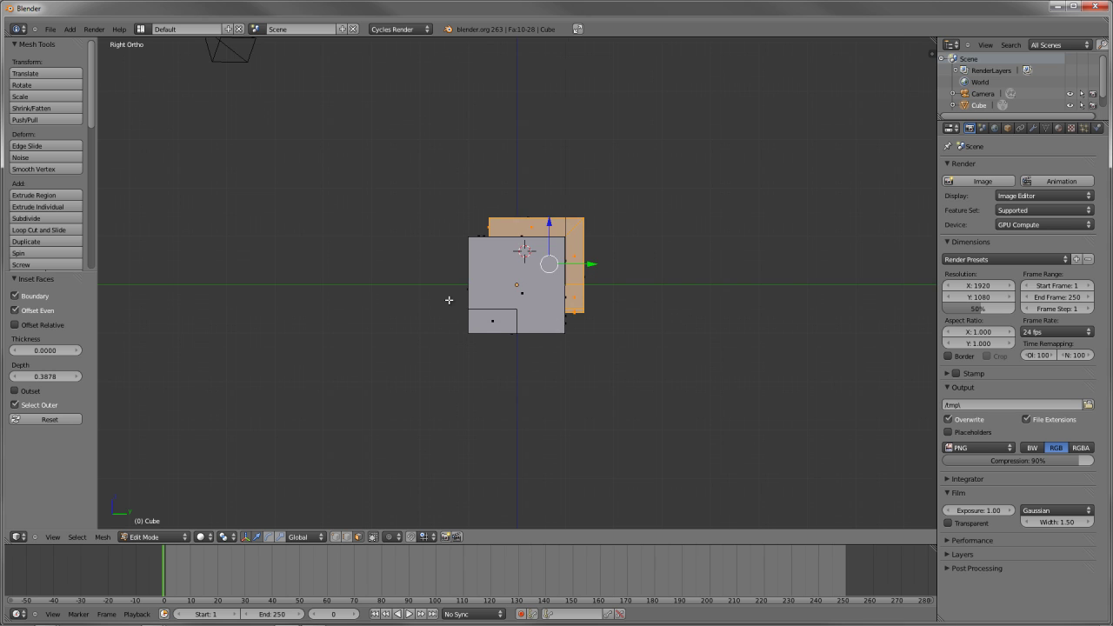
pyautogui.scroll(5, 448, 300)
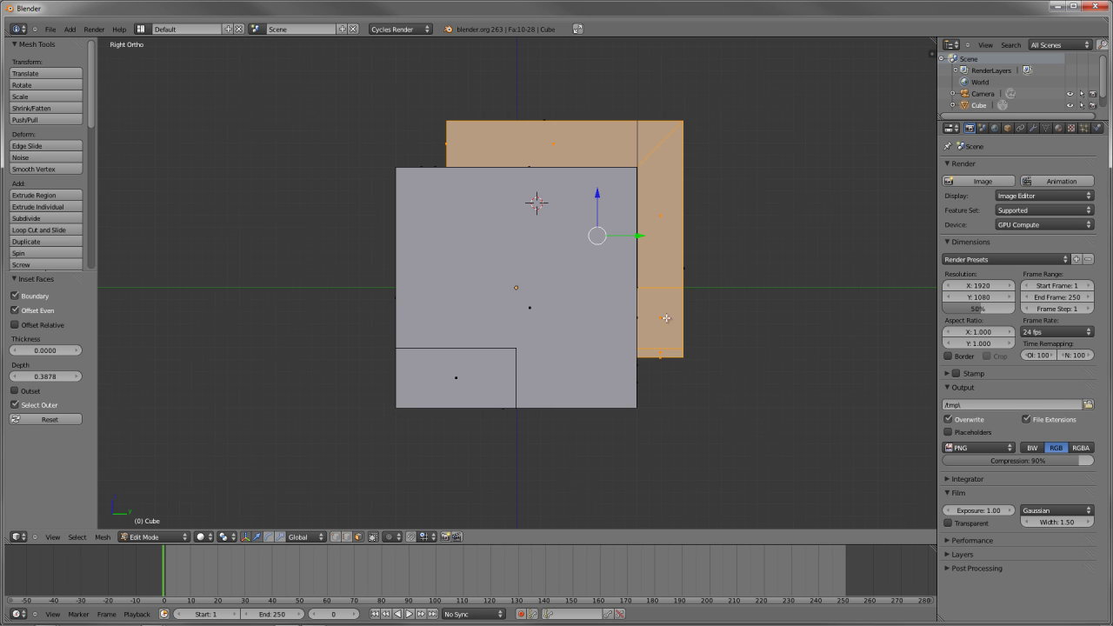
pyautogui.moveTo(823, 219); pyautogui.dragTo(601, 340, button='middle')
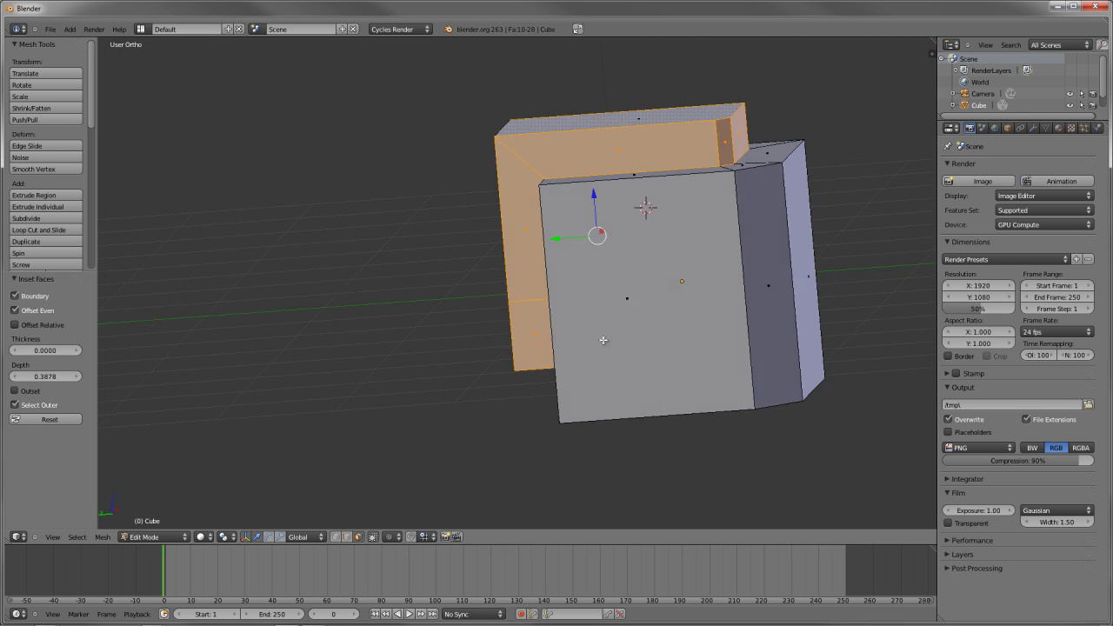
pyautogui.press('KP_3')
pyautogui.hotkey('ctrl', 'z')
# Step: Switch to wireframe display and reselect the cube's inner top and inner side faces, ending in the right orthographic view
pyautogui.press('z')
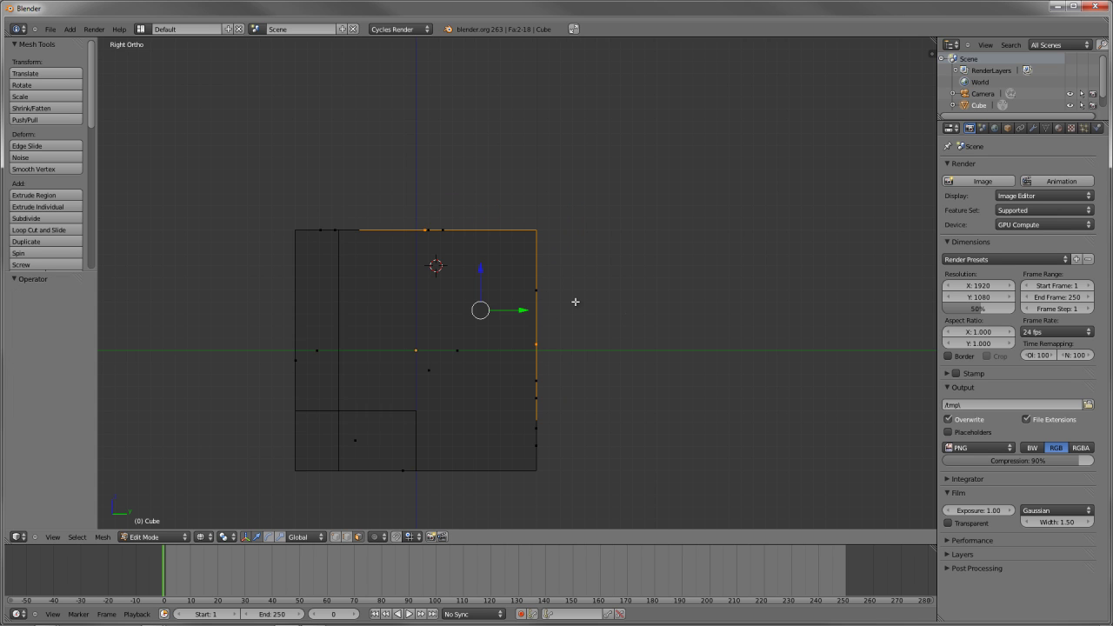
pyautogui.moveTo(451, 237); pyautogui.dragTo(490, 300, button='middle')
pyautogui.keyDown('shift'); pyautogui.rightClick(457, 225); pyautogui.keyUp('shift')
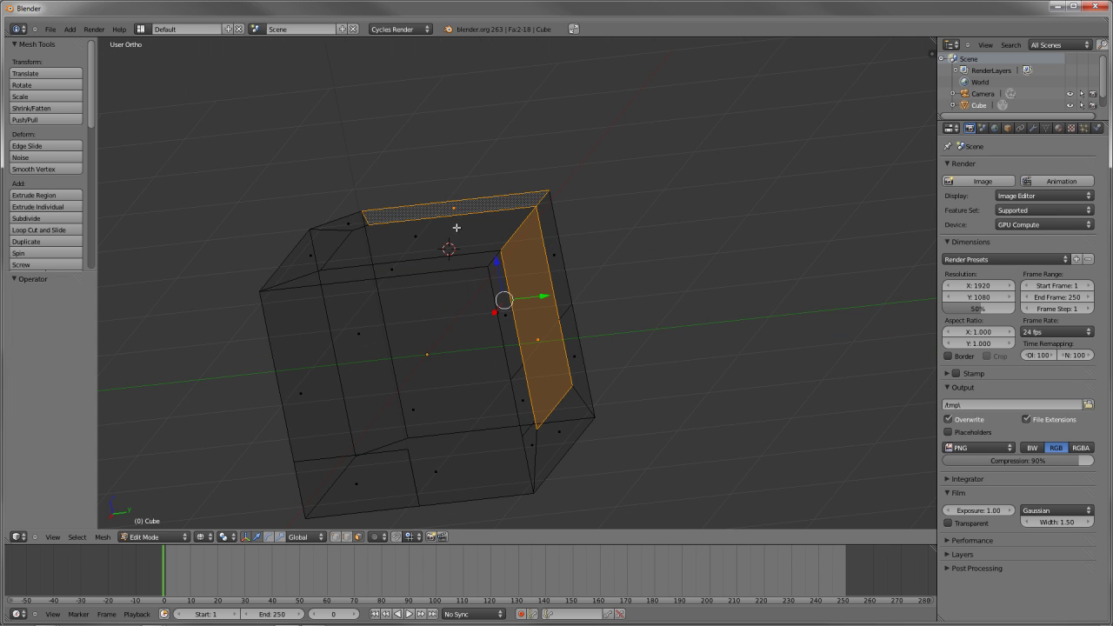
pyautogui.keyDown('shift'); pyautogui.rightClick(399, 238); pyautogui.keyUp('shift')
pyautogui.rightClick(438, 236)
pyautogui.keyDown('shift'); pyautogui.rightClick(545, 350); pyautogui.keyUp('shift')
pyautogui.press('KP_1')
pyautogui.keyDown('shift'); pyautogui.moveTo(743, 217); pyautogui.dragTo(252, 352, button='middle'); pyautogui.keyUp('shift')
pyautogui.press('KP_3')
# Step: Extrude the two selected faces in place and push them outward with Shrink/Fatten by about 0.693
pyautogui.press('e')
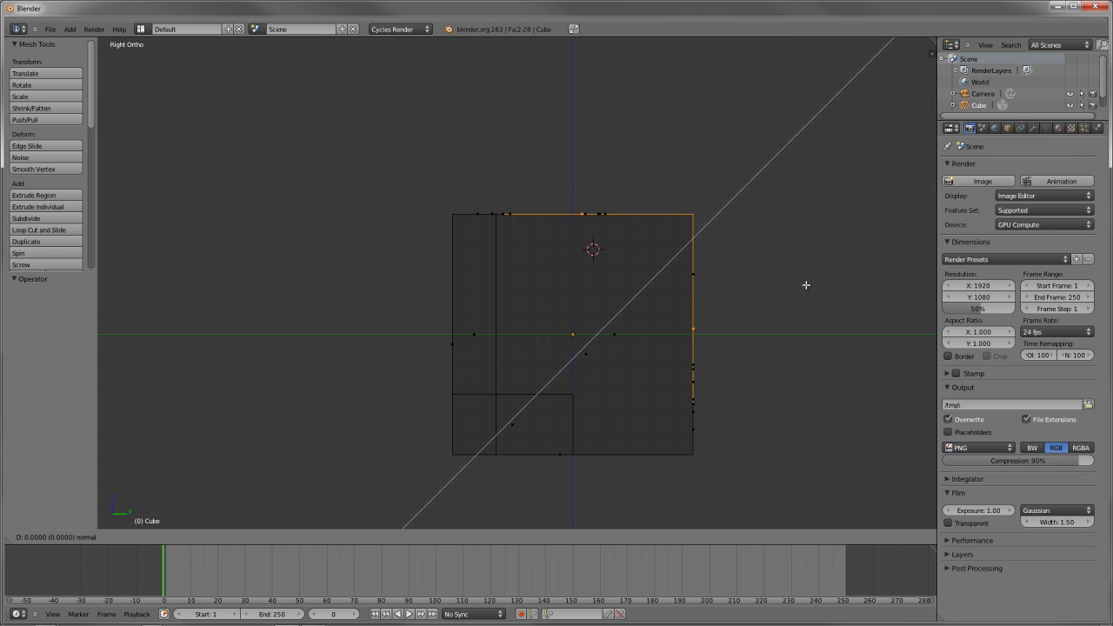
pyautogui.rightClick(806, 284)
pyautogui.hotkey('alt', 's')
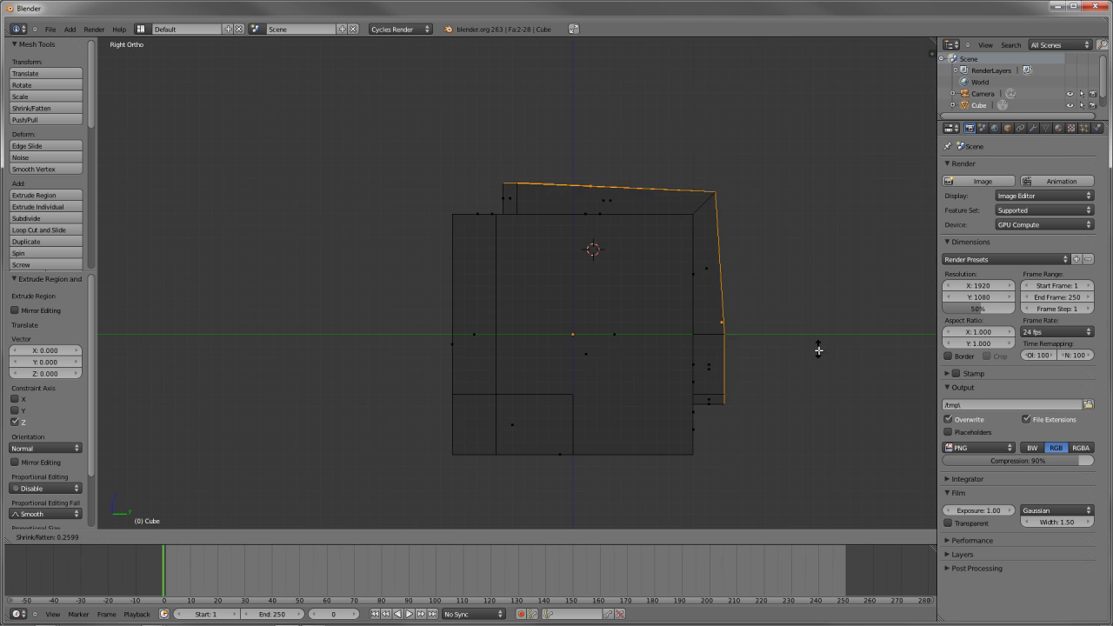
pyautogui.click(817, 362)
# Step: Inspect the sloped extrusion in solid shading and in a wireframe side view, and undo the extrusion
pyautogui.press('z')
pyautogui.scroll(-2, 649, 231)
pyautogui.moveTo(649, 231); pyautogui.dragTo(511, 191, button='middle')
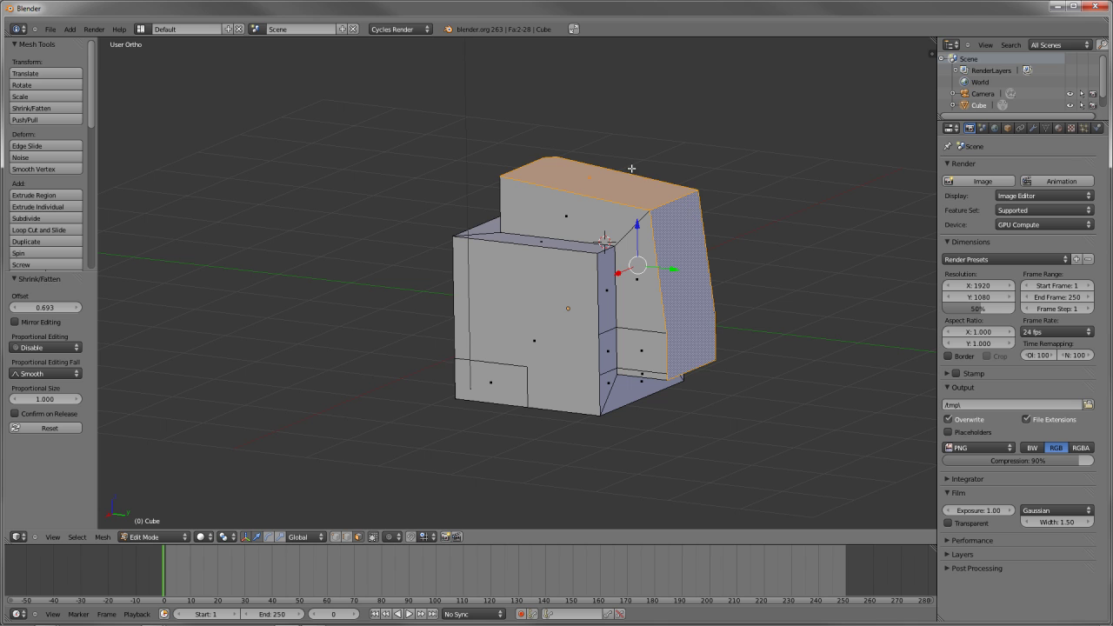
pyautogui.moveTo(581, 314); pyautogui.dragTo(609, 313, button='middle')
pyautogui.scroll(2, 644, 310)
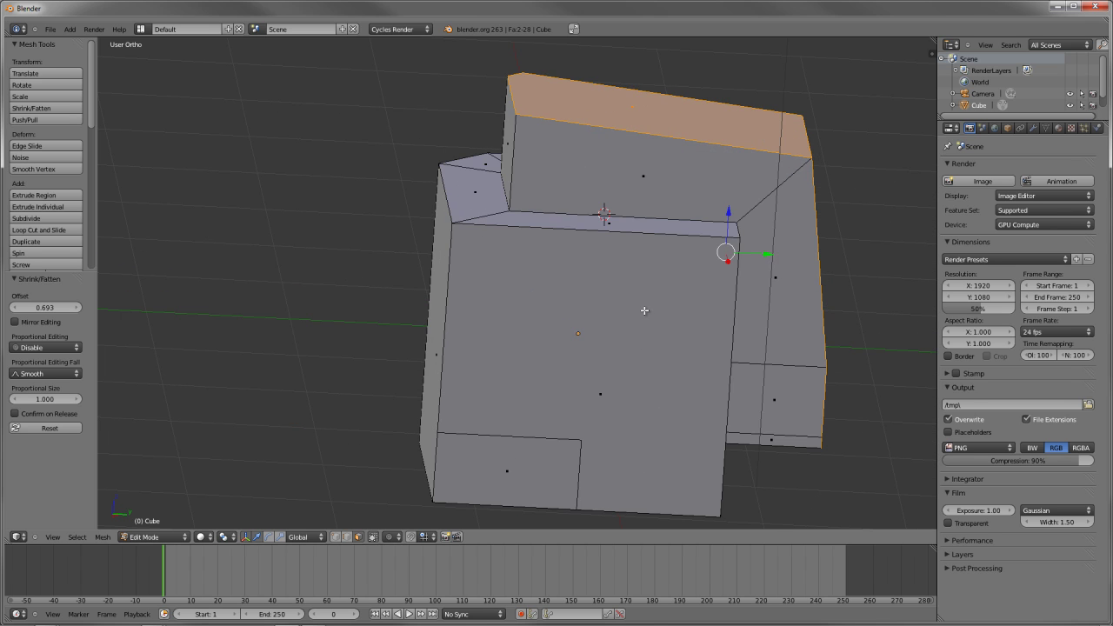
pyautogui.press('KP_3')
pyautogui.press('ctrl+KP_6')
pyautogui.press('z')
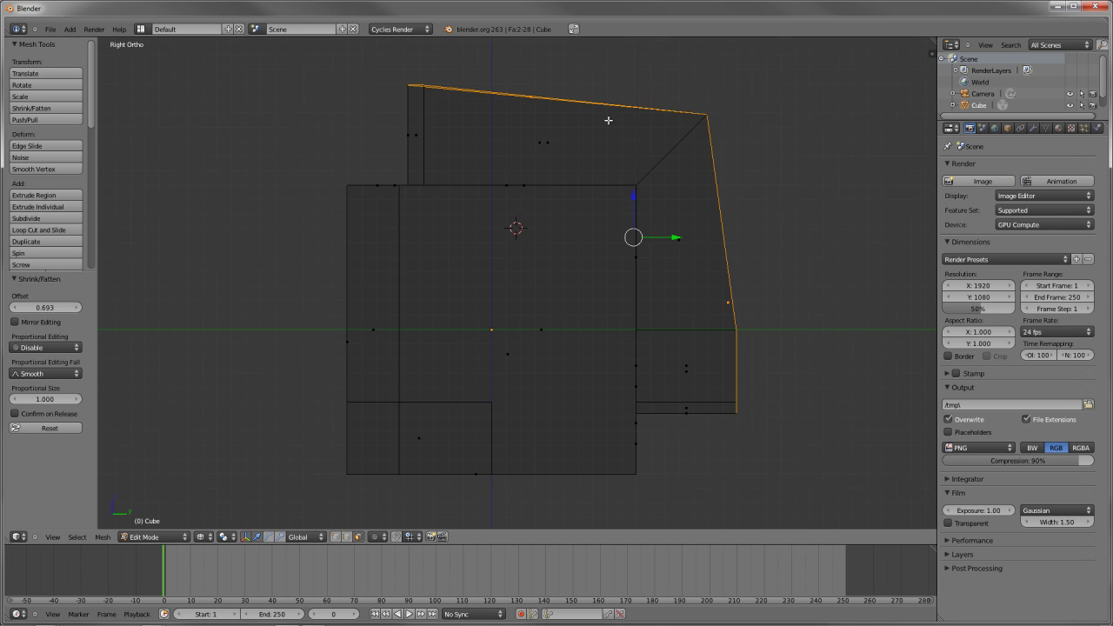
pyautogui.hotkey('ctrl', 'z')
# Step: Inset the two faces with thickness 0 and depth 0.4123, return to solid shading, and clear the selection
pyautogui.hotkey('ctrl', 'f')
pyautogui.click(372, 275)
pyautogui.moveTo(57, 381)
pyautogui.mouseDown()
pyautogui.moveTo(221, 365)
pyautogui.moveTo(240, 427)
pyautogui.moveTo(2, 365)
pyautogui.moveTo(17, 350)
pyautogui.mouseUp()
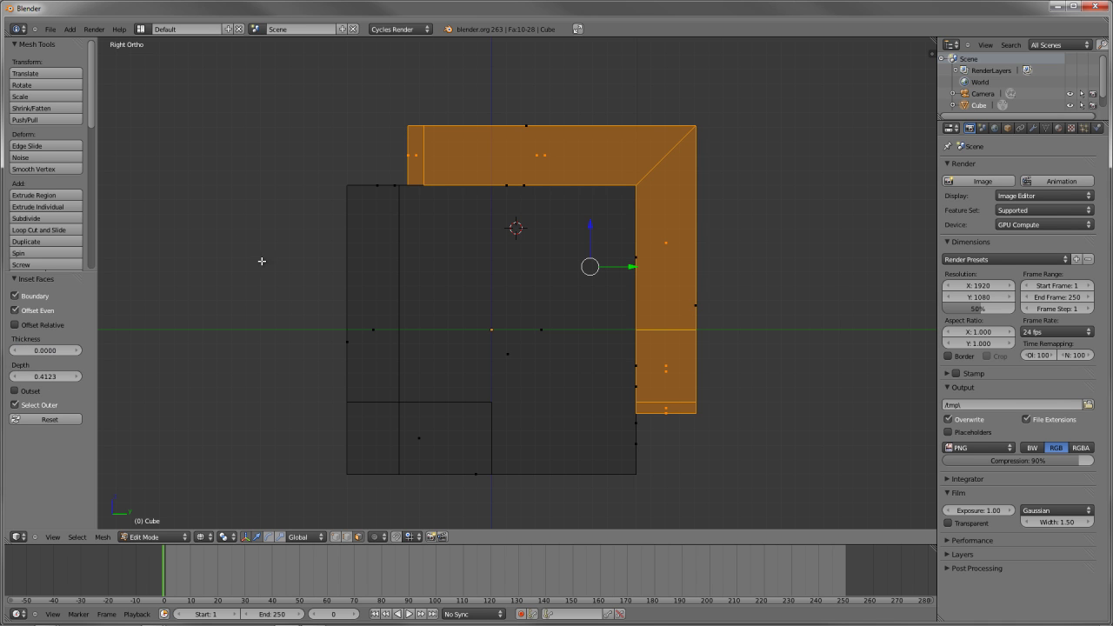
pyautogui.press('z')
pyautogui.moveTo(598, 196); pyautogui.dragTo(534, 254, button='middle')
pyautogui.moveTo(745, 324); pyautogui.dragTo(563, 372, button='middle')
pyautogui.press('a')
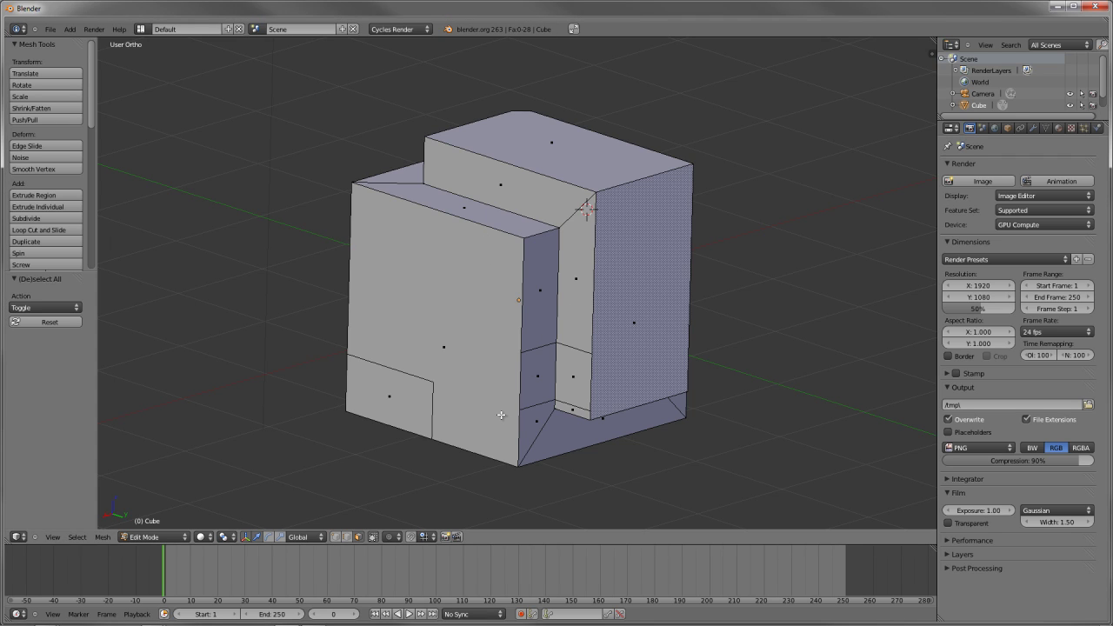
# Step: Select the two small adjoining faces at the notch's lower corner and try deleting their vertices and their faces, undoing each deletion
pyautogui.moveTo(588, 326); pyautogui.dragTo(565, 288, button='middle')
pyautogui.rightClick(525, 374)
pyautogui.keyDown('shift'); pyautogui.rightClick(567, 363); pyautogui.keyUp('shift')
pyautogui.scroll(2, 570, 301)
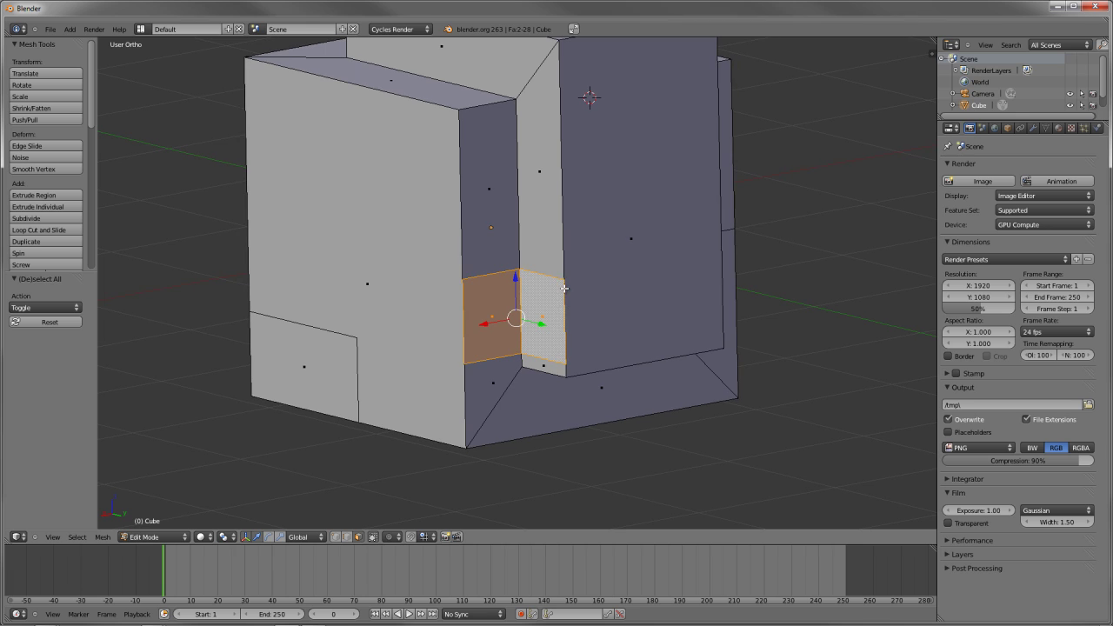
pyautogui.press('x')
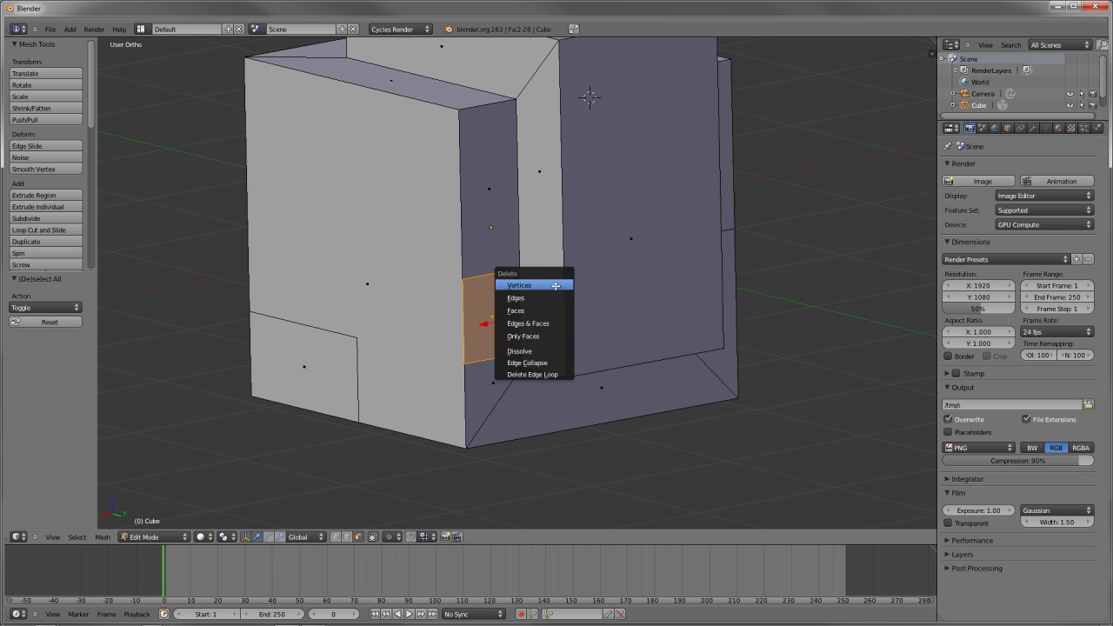
pyautogui.click(555, 287)
pyautogui.hotkey('ctrl', 'z')
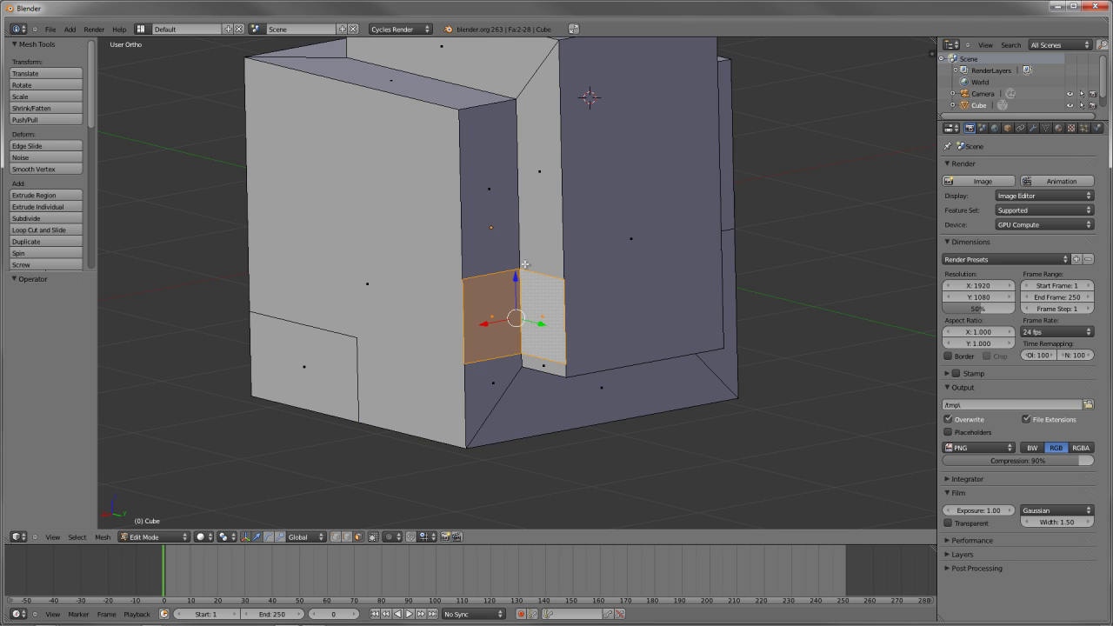
pyautogui.press('x')
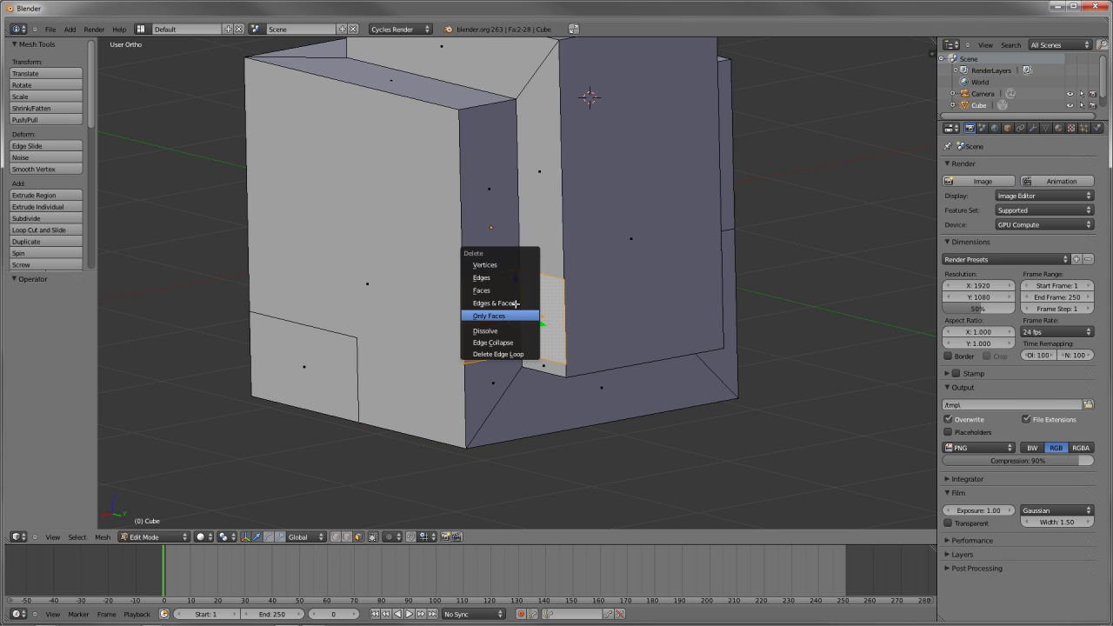
pyautogui.click(516, 290)
pyautogui.hotkey('ctrl', 'z')
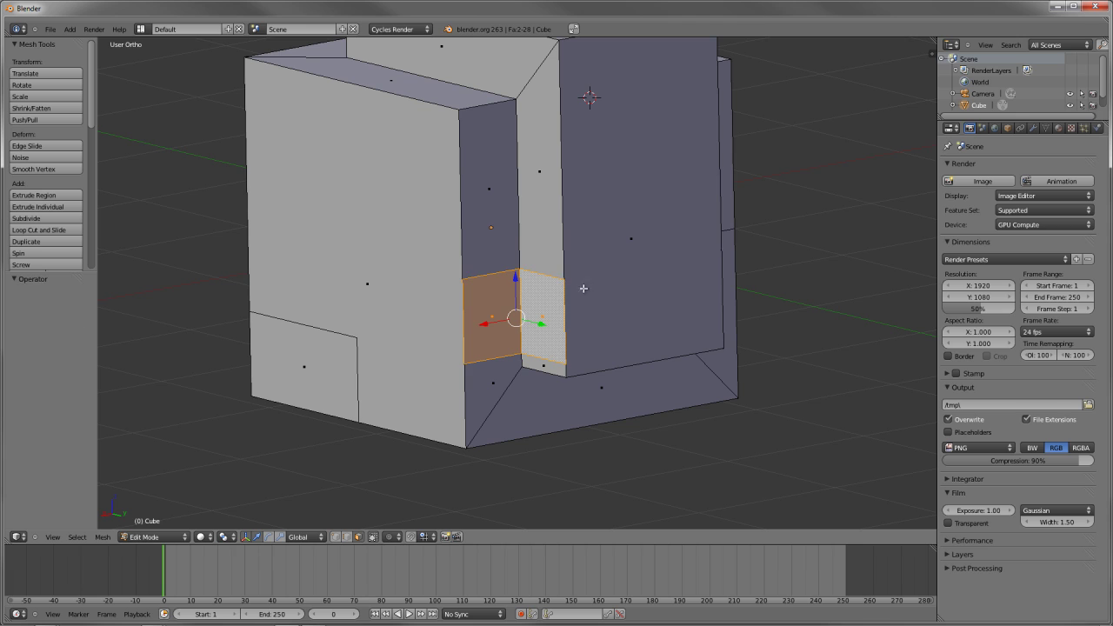
# Step: Try scaling the two selected notch faces to 0 along the Z axis and undo the scaling
pyautogui.press('s')
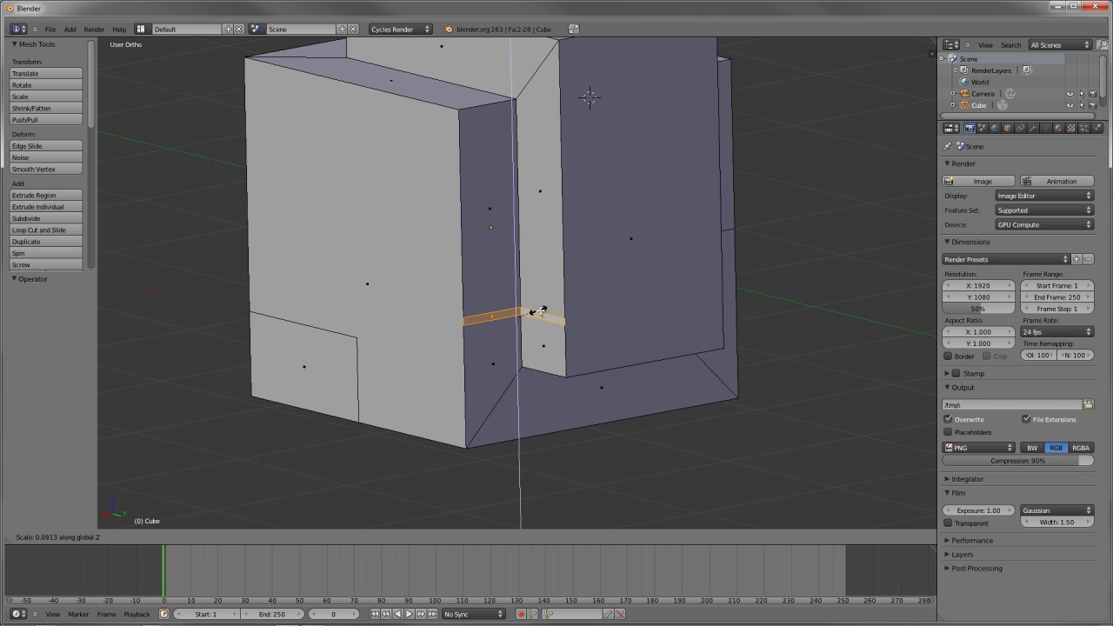
pyautogui.rightClick(538, 312)
pyautogui.press('s')
pyautogui.press('z')
pyautogui.press('0')
pyautogui.press('Return')
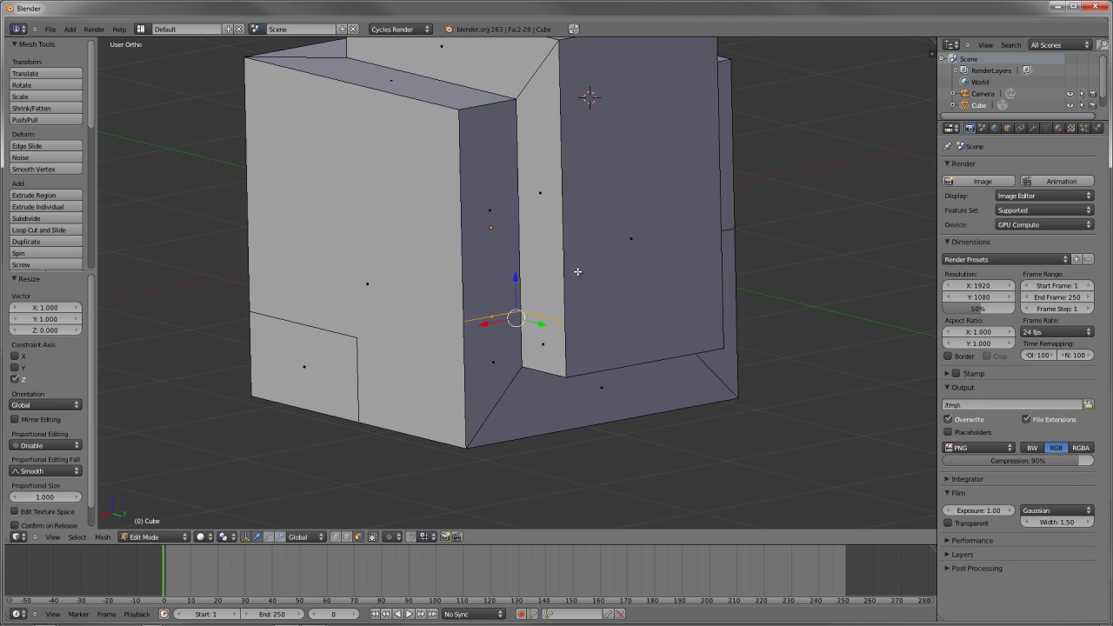
pyautogui.hotkey('ctrl', 'z')
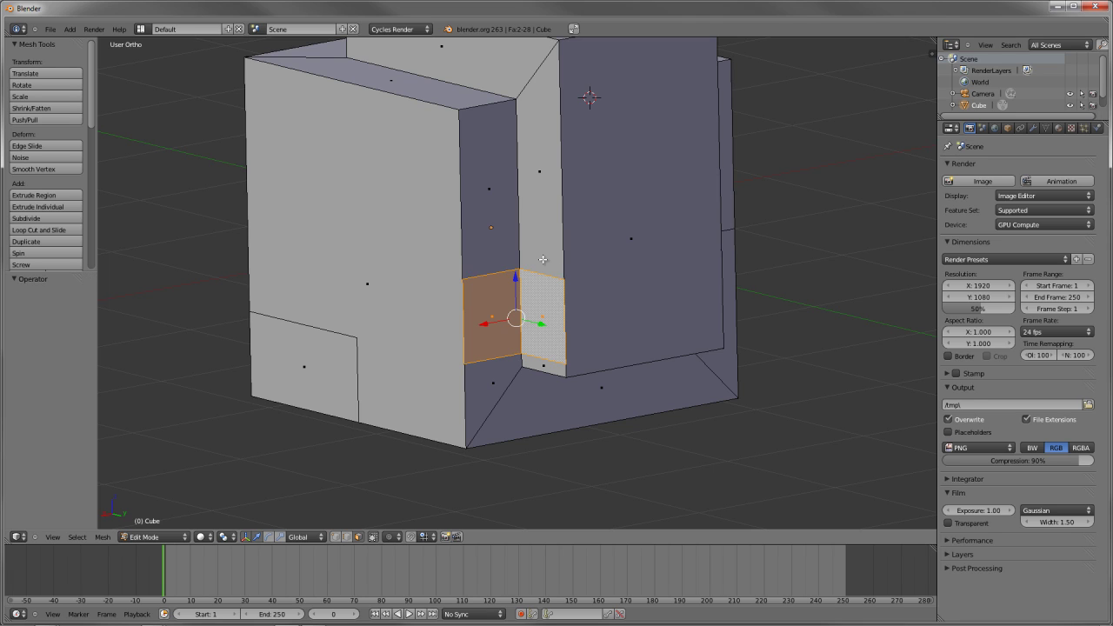
# Step: Try dissolving the two notch faces into one, inspect the merged face from several angles, and undo it
pyautogui.press('x')
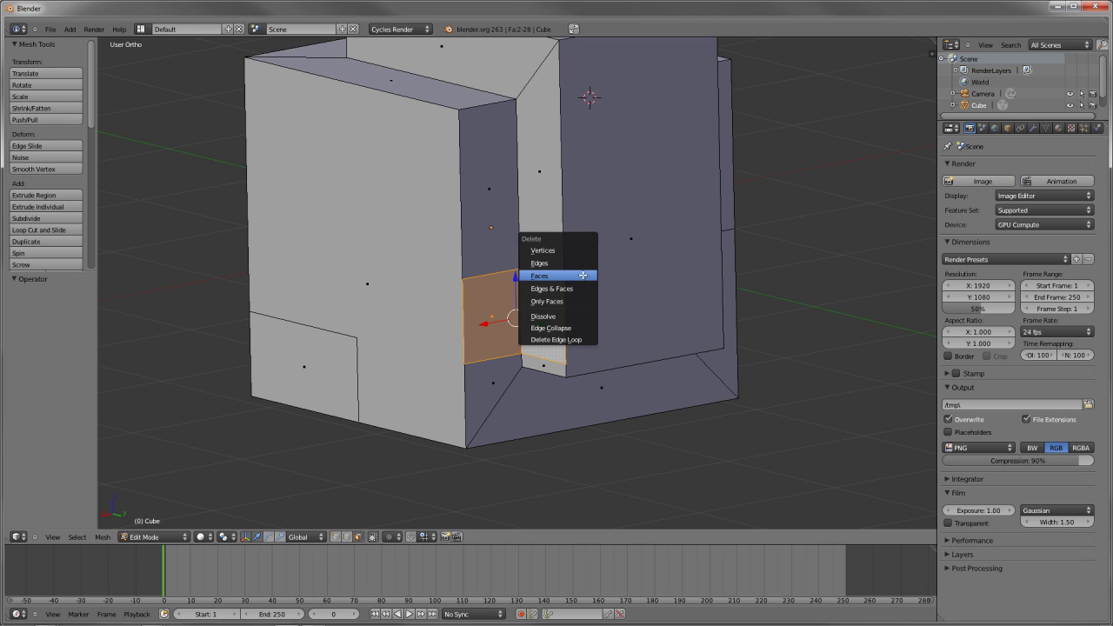
pyautogui.click(557, 321)
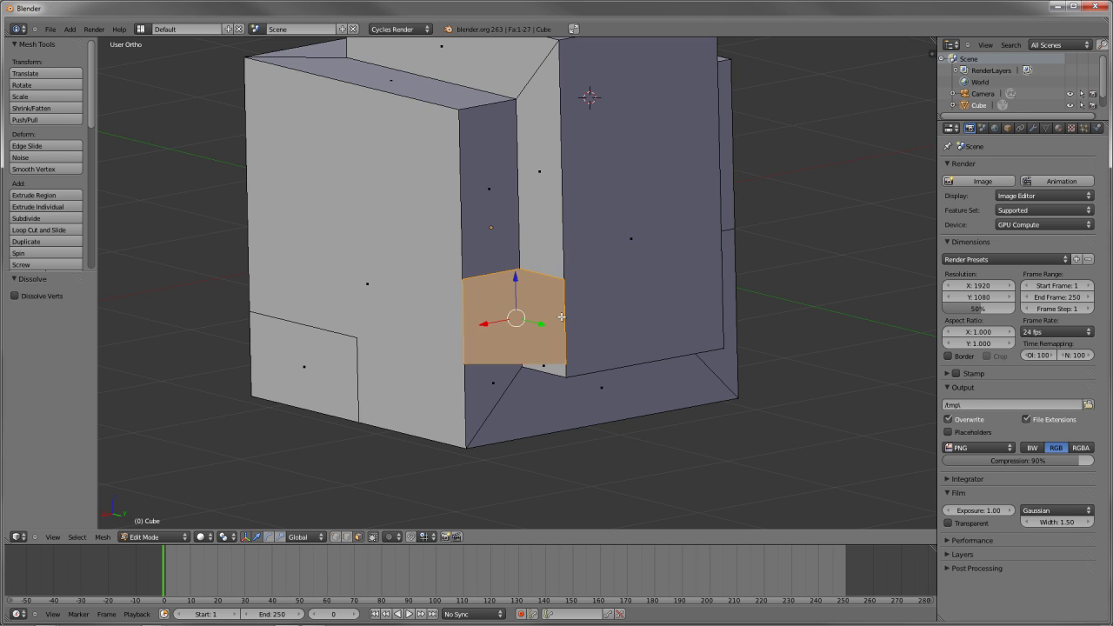
pyautogui.moveTo(560, 317); pyautogui.dragTo(543, 329, button='middle')
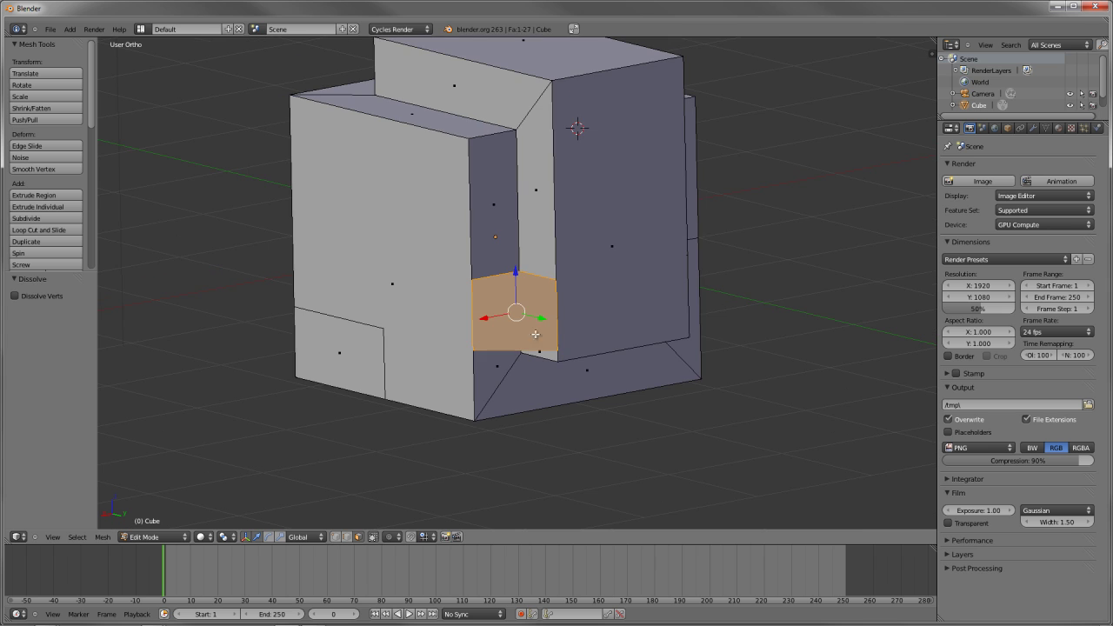
pyautogui.moveTo(569, 284); pyautogui.dragTo(559, 167, button='middle')
pyautogui.moveTo(555, 334); pyautogui.dragTo(510, 311, button='middle')
pyautogui.scroll(3, 536, 433)
pyautogui.scroll(-4, 459, 305)
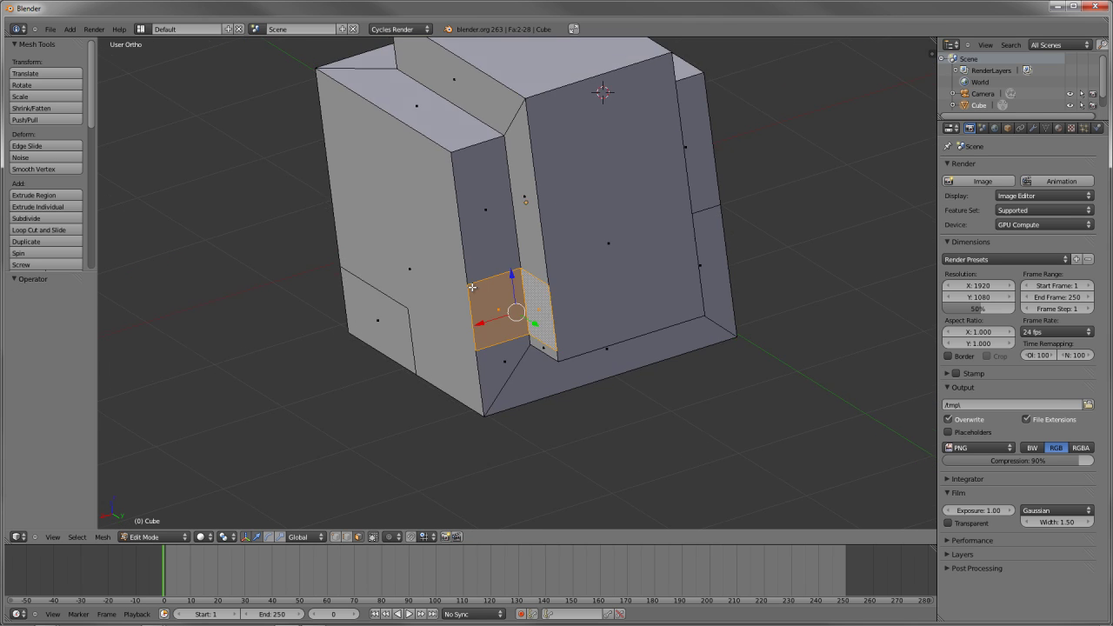
# Step: Switch to edge selection and select the two upper horizontal edges of the small notch faces
pyautogui.scroll(4, 512, 301)
pyautogui.press('a')
pyautogui.hotkey('ctrl', 'Tab')
pyautogui.click(502, 290)
pyautogui.rightClick(492, 271)
pyautogui.keyDown('shift'); pyautogui.rightClick(541, 273); pyautogui.keyUp('shift')
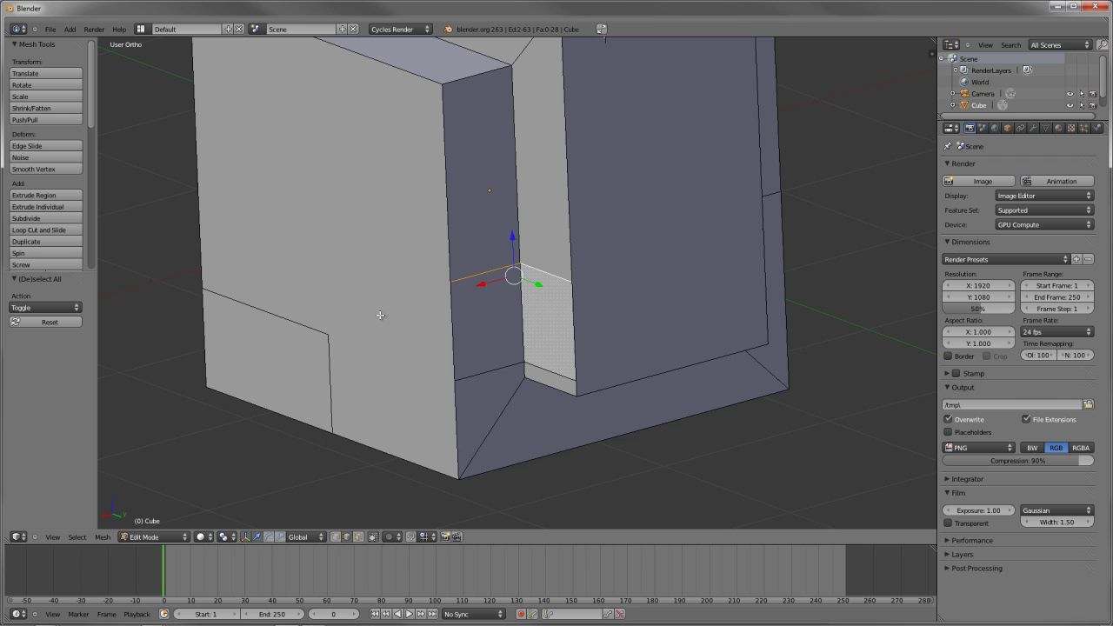
pyautogui.moveTo(380, 314); pyautogui.dragTo(384, 292, button='middle')
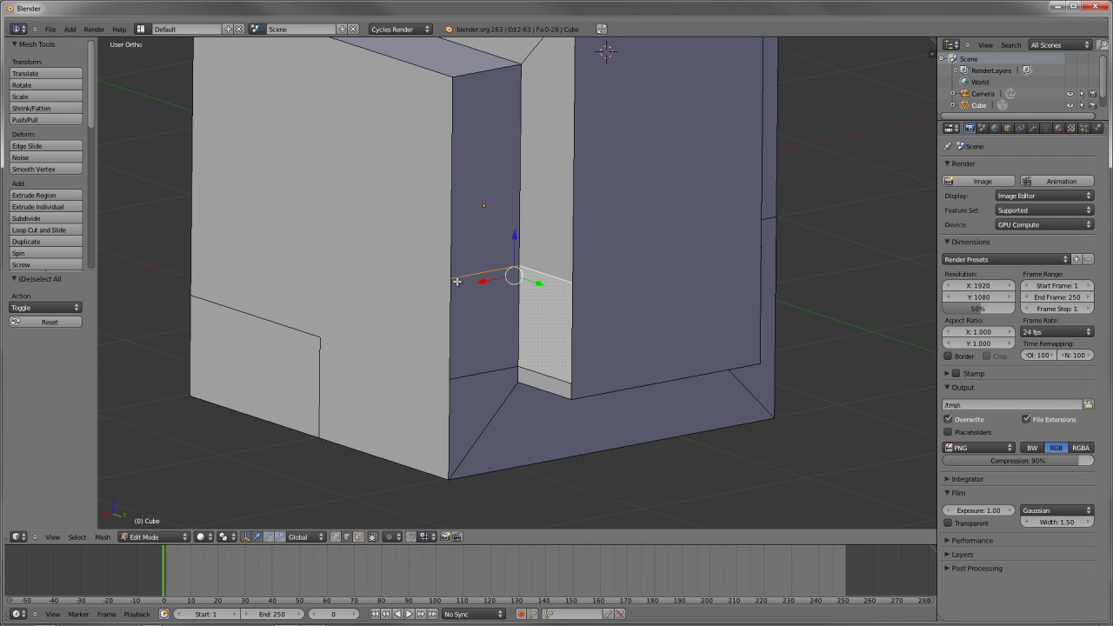
# Step: Dissolve the two selected edges and select the three leftover vertices along the notch's vertical edges in vertex mode
pyautogui.press('x')
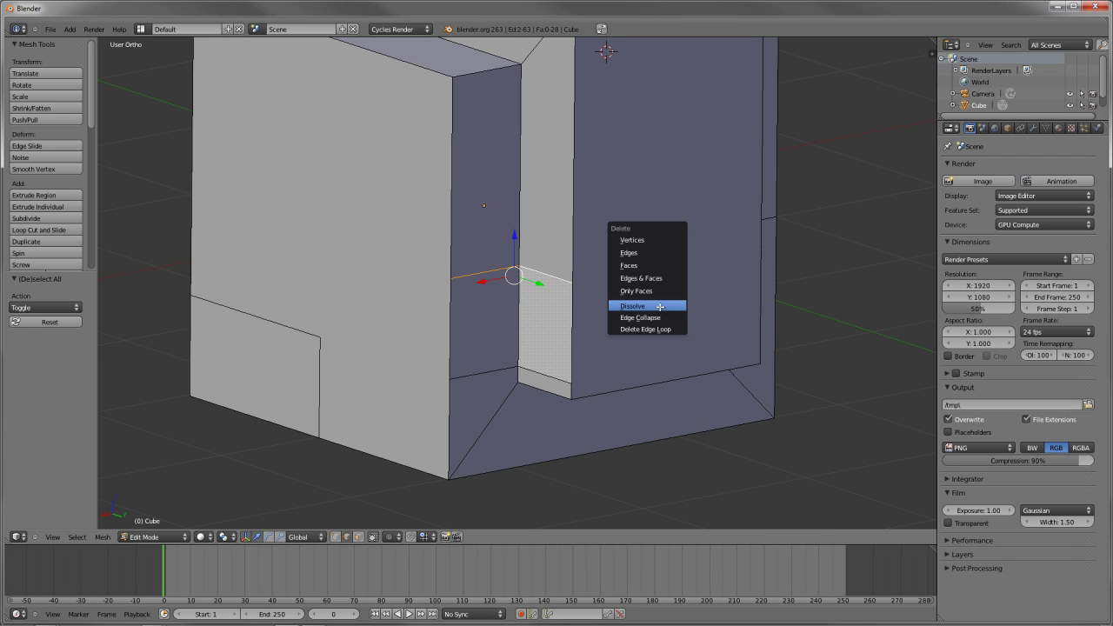
pyautogui.click(660, 307)
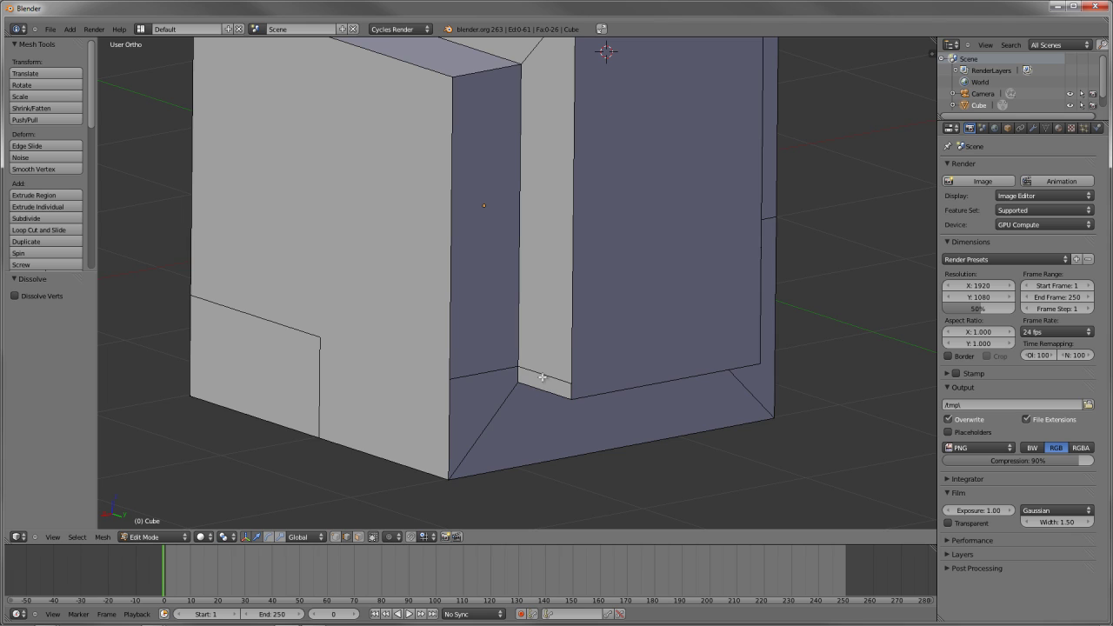
pyautogui.keyDown('alt'); pyautogui.rightClick(504, 369); pyautogui.keyUp('alt')
pyautogui.hotkey('ctrl', 'Tab')
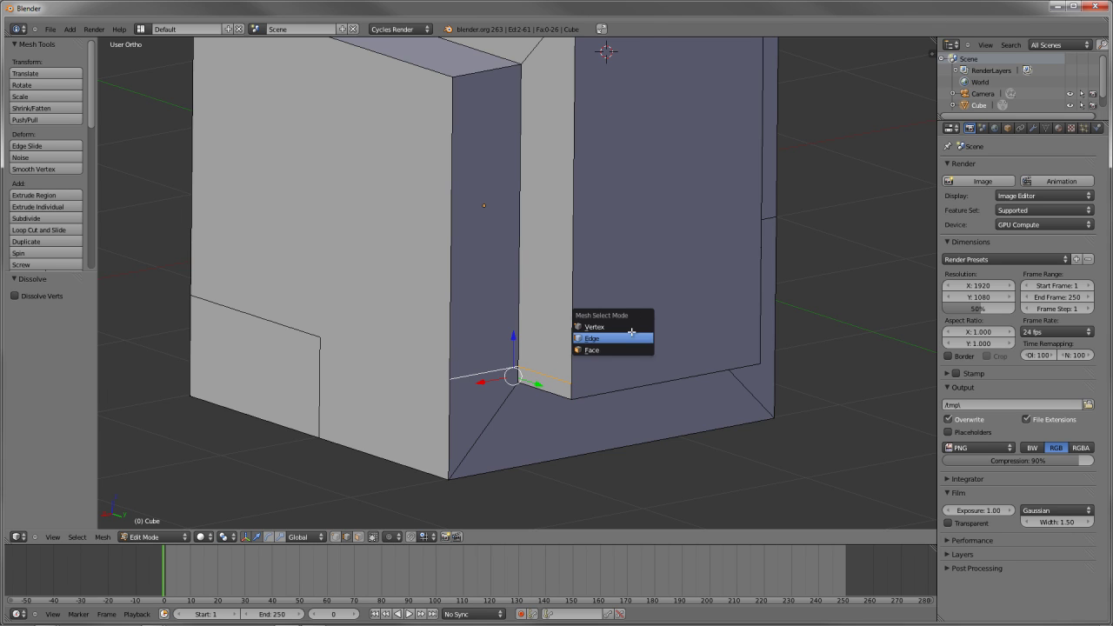
pyautogui.click(632, 329)
pyautogui.rightClick(450, 274)
pyautogui.keyDown('shift'); pyautogui.rightClick(519, 265); pyautogui.keyUp('shift')
pyautogui.keyDown('shift'); pyautogui.rightClick(572, 283); pyautogui.keyUp('shift')
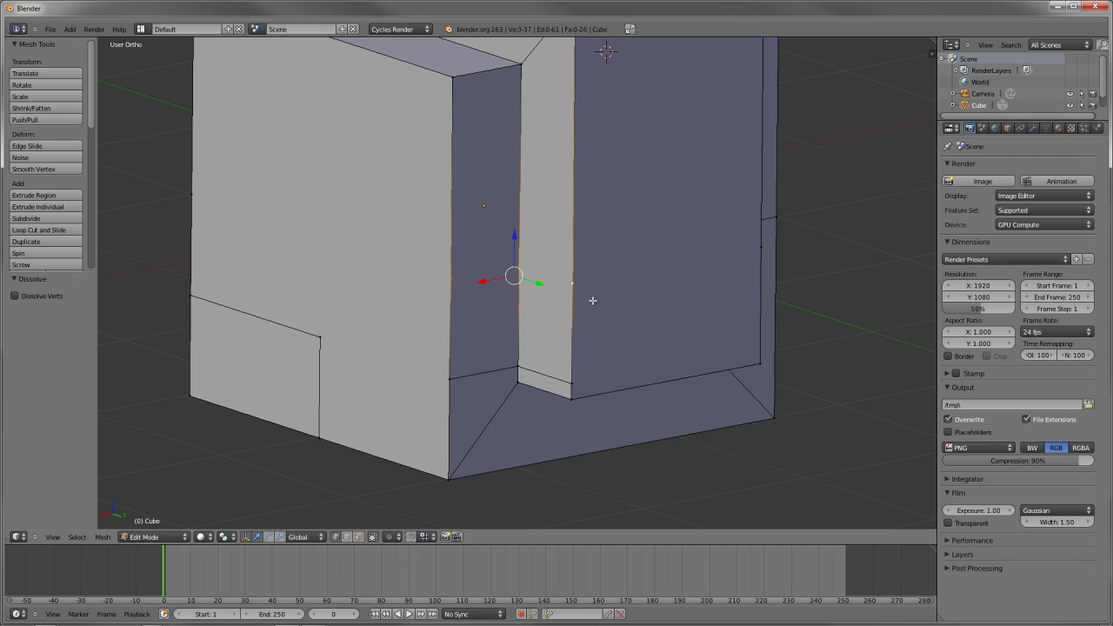
# Step: Undo the vertex selection and the edge dissolve to bring back the two selected notch edges
pyautogui.hotkey('ctrl', 'z')
pyautogui.hotkey('ctrl', 'z')
pyautogui.hotkey('ctrl', 'z')
pyautogui.hotkey('ctrl', 'z')
pyautogui.hotkey('ctrl', 'z')
pyautogui.hotkey('ctrl', 'z')
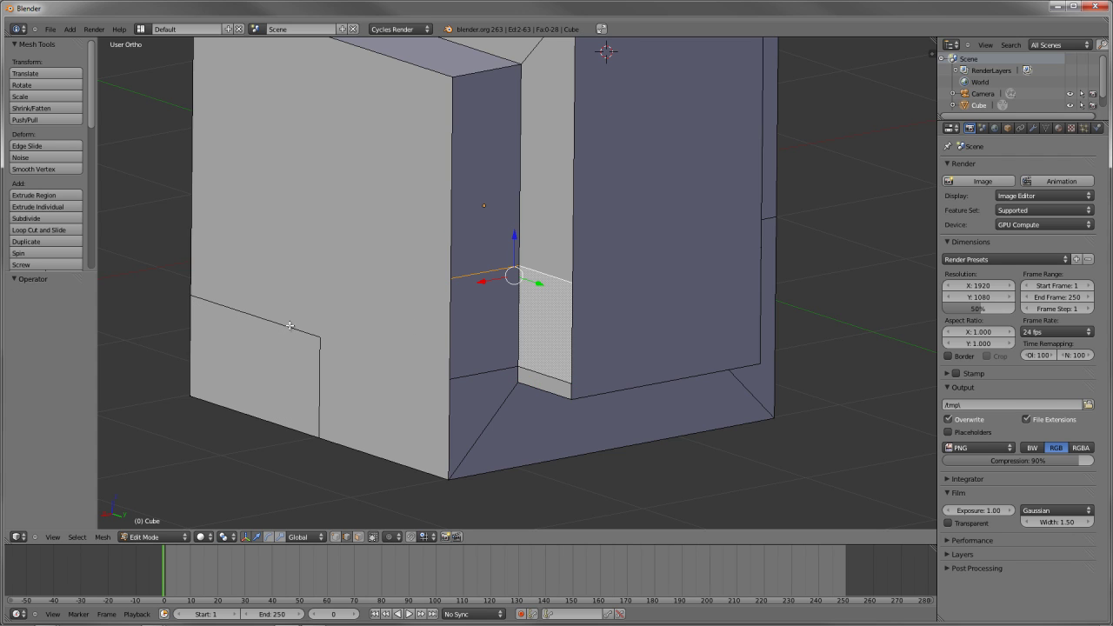
# Step: Dissolve the two selected notch edges with the Dissolve Verts option turned on
pyautogui.press('x')
pyautogui.click(497, 298)
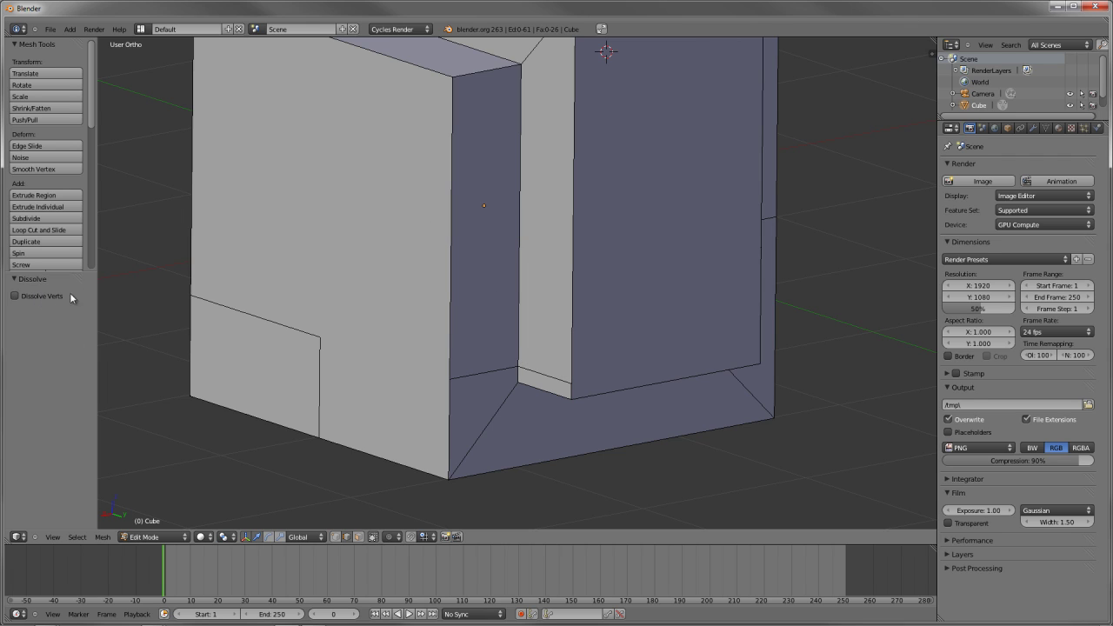
pyautogui.click(22, 295)
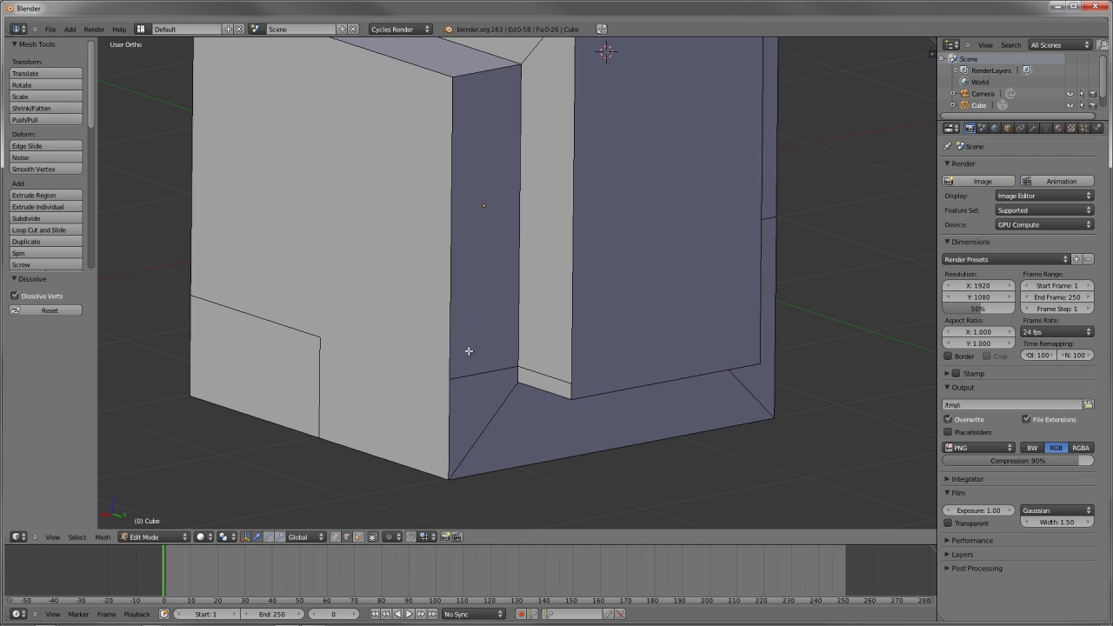
# Step: Dissolve the two lower horizontal edges across the notch faces with the Dissolve Verts option turned on
pyautogui.rightClick(483, 379)
pyautogui.keyDown('shift'); pyautogui.rightClick(545, 375); pyautogui.keyUp('shift')
pyautogui.press('x')
pyautogui.click(545, 375)
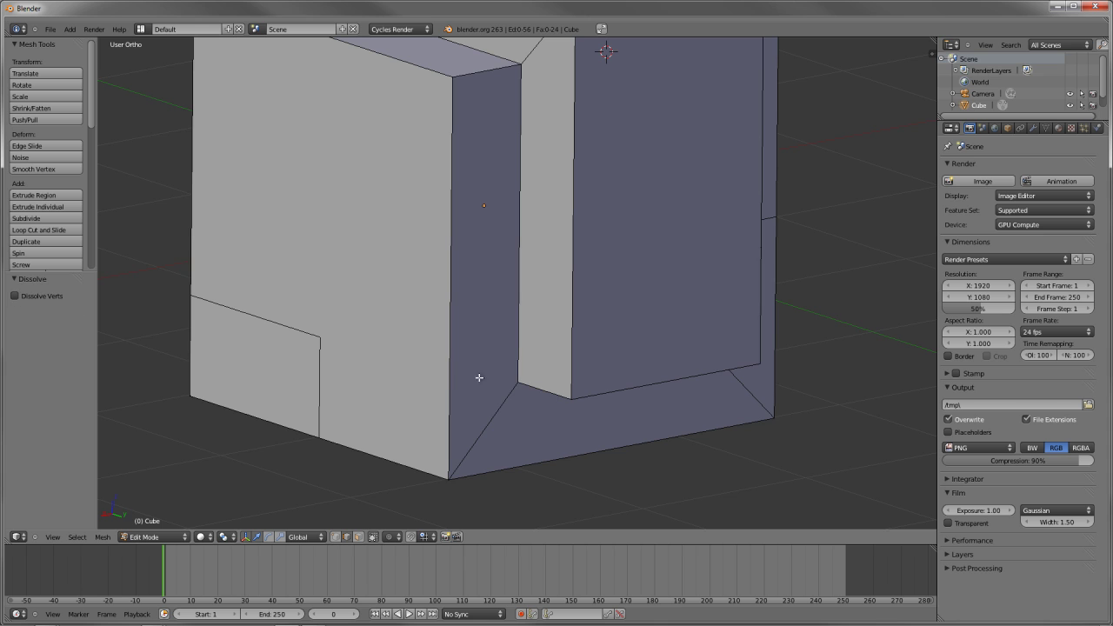
pyautogui.click(54, 295)
pyautogui.moveTo(578, 261); pyautogui.dragTo(542, 253, button='middle')
pyautogui.hotkey('ctrl', 'Tab')
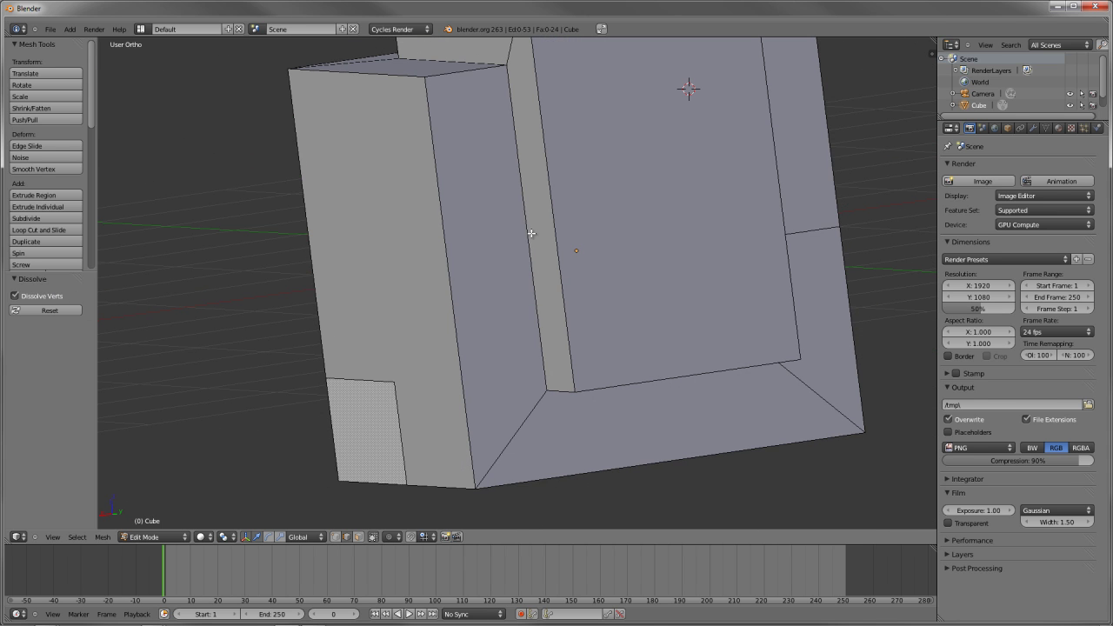
pyautogui.click(486, 233)
# Step: Switch to face selection and try to dissolve the small corner face on its own
pyautogui.moveTo(479, 330); pyautogui.dragTo(495, 302, button='middle')
pyautogui.scroll(-6, 507, 289)
pyautogui.hotkey('ctrl', 'Tab')
pyautogui.click(489, 326)
pyautogui.rightClick(433, 319)
pyautogui.press('x')
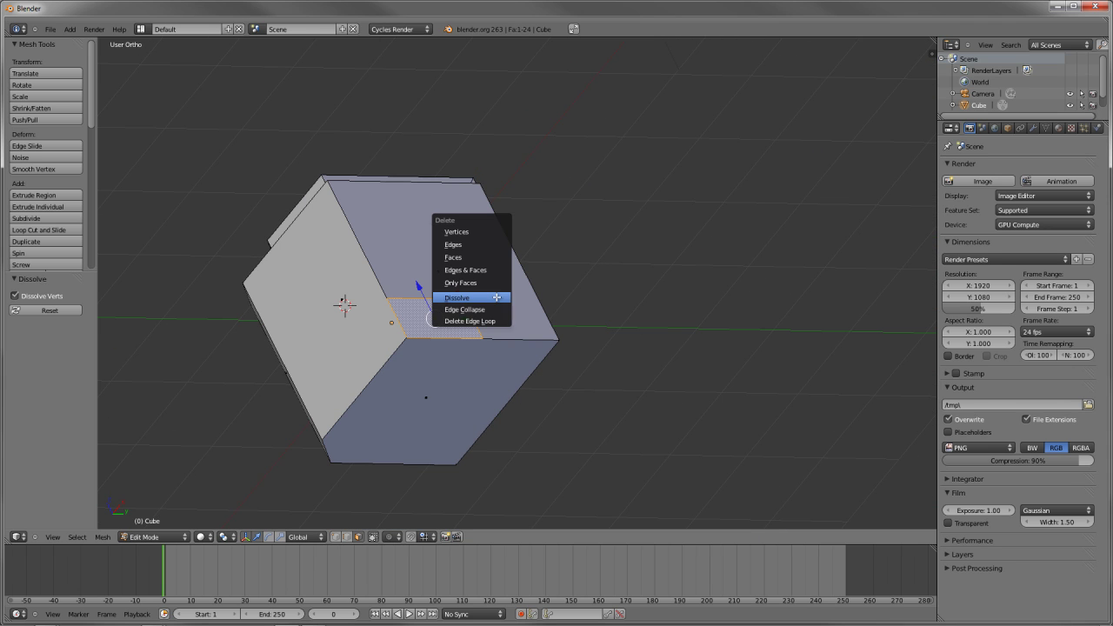
pyautogui.click(496, 297)
# Step: Select the large L-shaped face together with the small corner face it surrounds
pyautogui.rightClick(452, 261)
pyautogui.press('x')
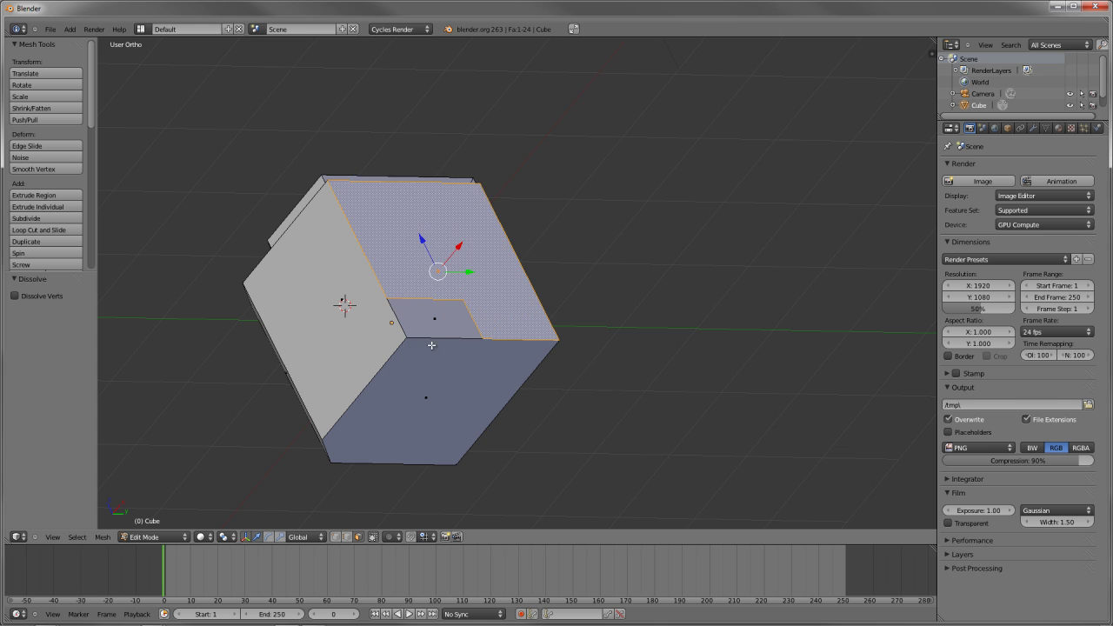
pyautogui.keyDown('shift'); pyautogui.rightClick(435, 319); pyautogui.keyUp('shift')
pyautogui.moveTo(435, 319); pyautogui.dragTo(321, 291, button='middle')
# Step: Dissolve the two selected faces into one, turn on Dissolve Verts, and undo the dissolve
pyautogui.press('x')
pyautogui.click(514, 270)
pyautogui.moveTo(514, 271); pyautogui.dragTo(641, 266, button='middle')
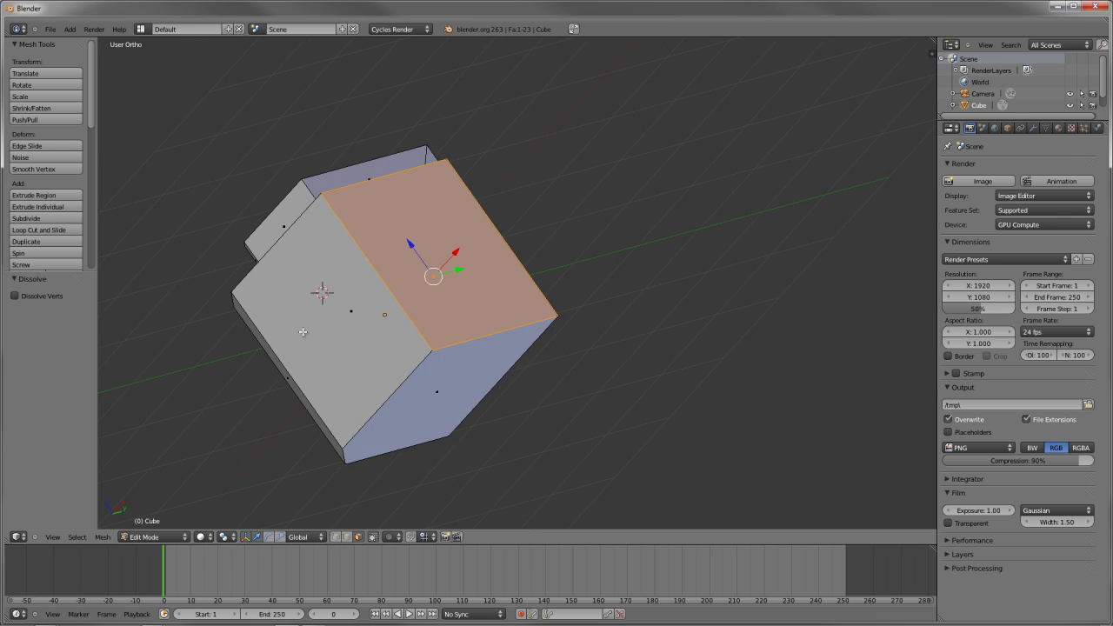
pyautogui.scroll(4, 505, 281)
pyautogui.hotkey('ctrl', 'Tab')
pyautogui.click(478, 256)
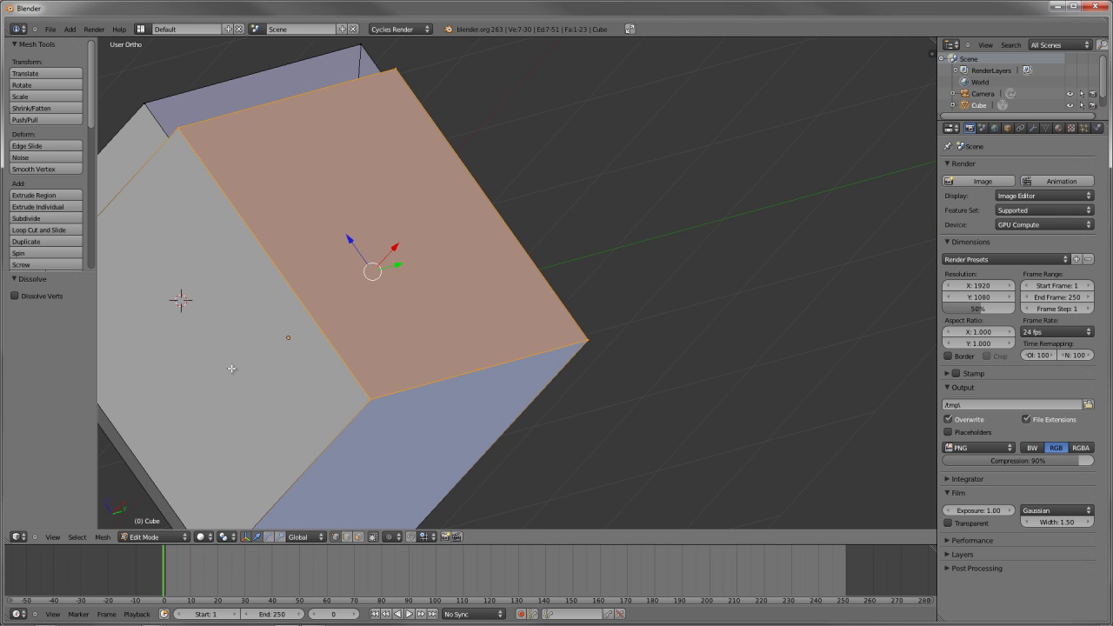
pyautogui.click(15, 295)
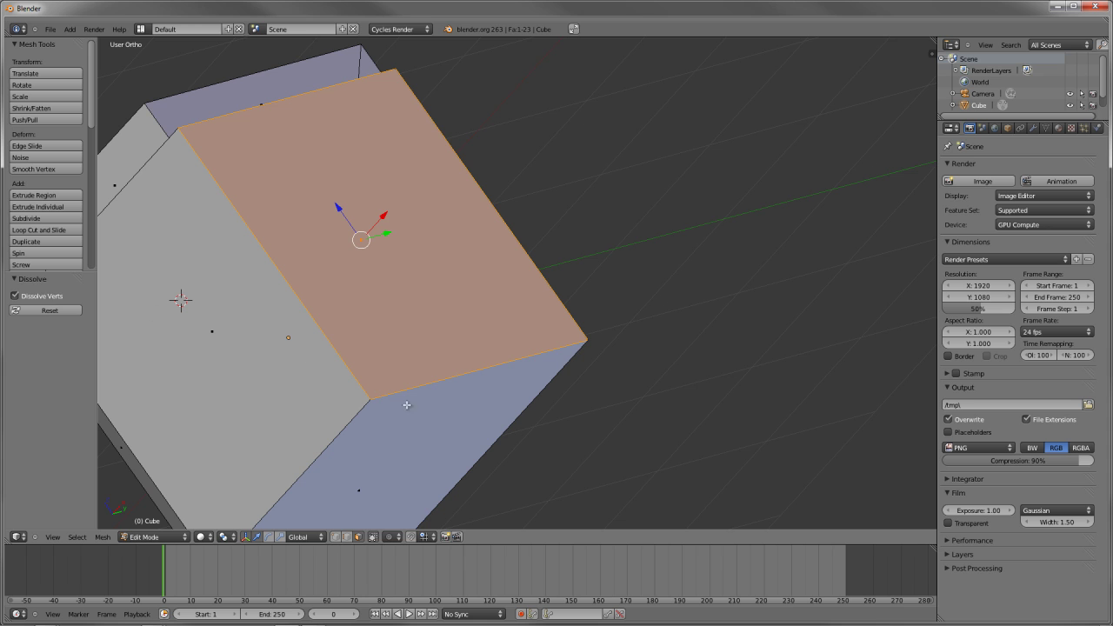
pyautogui.scroll(-5, 620, 248)
pyautogui.moveTo(620, 249); pyautogui.dragTo(372, 385, button='middle')
pyautogui.hotkey('ctrl', 'z')
# Step: Merge the two selected faces into a single face with Make Edge/Face
pyautogui.moveTo(446, 205); pyautogui.dragTo(582, 326, button='middle')
pyautogui.press('f')
pyautogui.scroll(3, 457, 345)
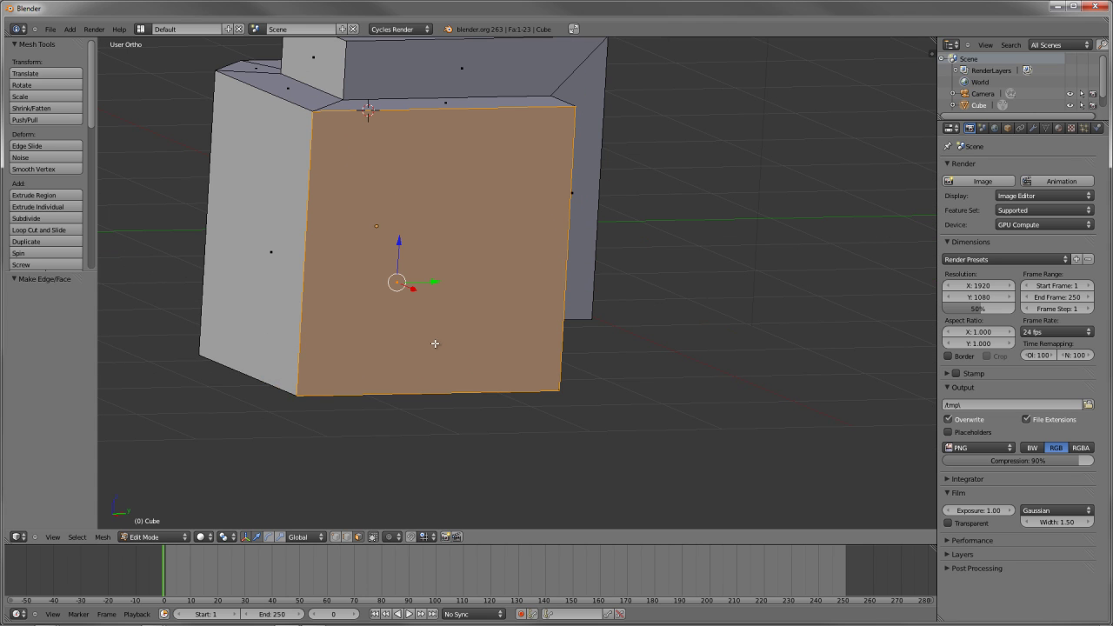
# Step: Dissolve the three leftover vertices around the merged face in vertex selection mode
pyautogui.hotkey('ctrl', 'Tab')
pyautogui.click(430, 335)
pyautogui.press('a')
pyautogui.rightClick(306, 334)
pyautogui.keyDown('shift'); pyautogui.rightClick(308, 265); pyautogui.keyUp('shift')
pyautogui.keyDown('shift'); pyautogui.rightClick(427, 392); pyautogui.keyUp('shift')
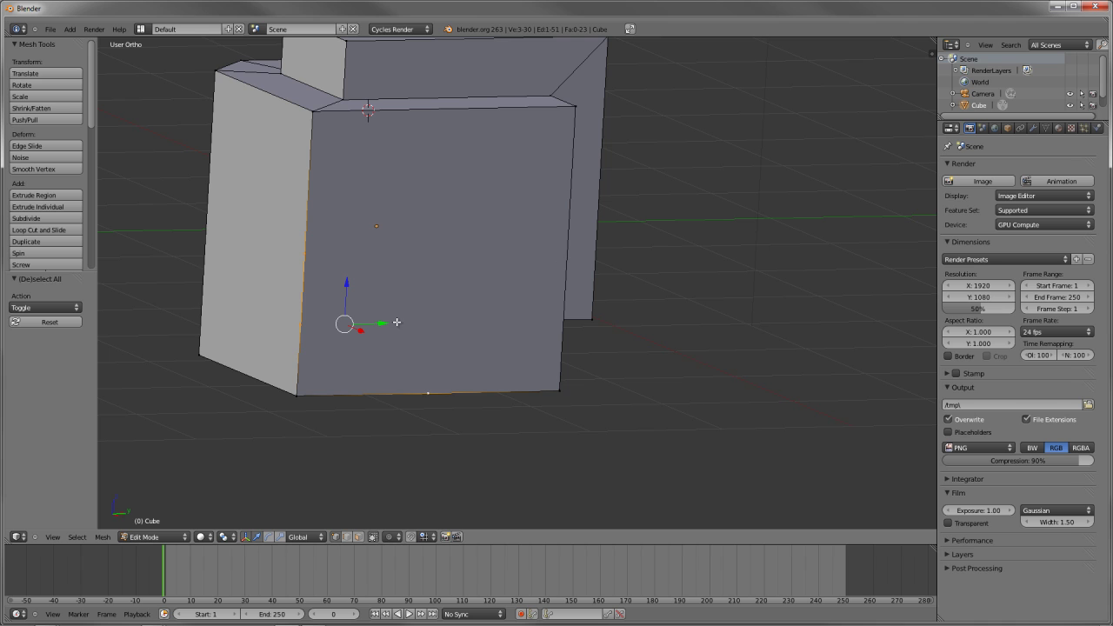
pyautogui.press('x')
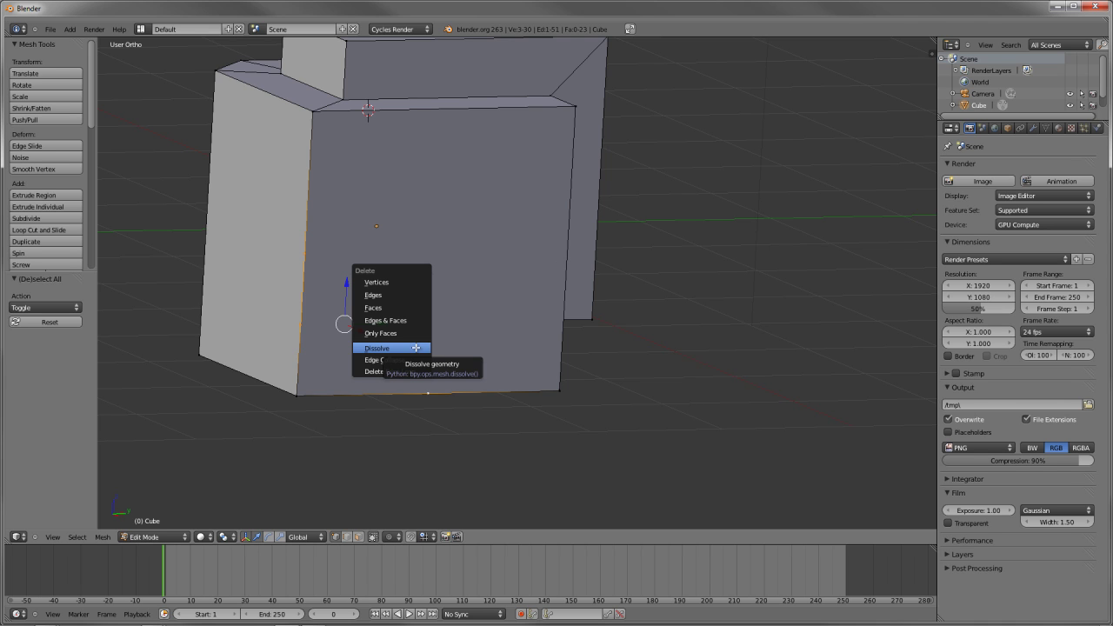
pyautogui.click(416, 348)
# Step: Try Delete Edge Loop on the short horizontal edge line across the step on the other side, and undo it
pyautogui.moveTo(536, 304); pyautogui.dragTo(402, 241, button='middle')
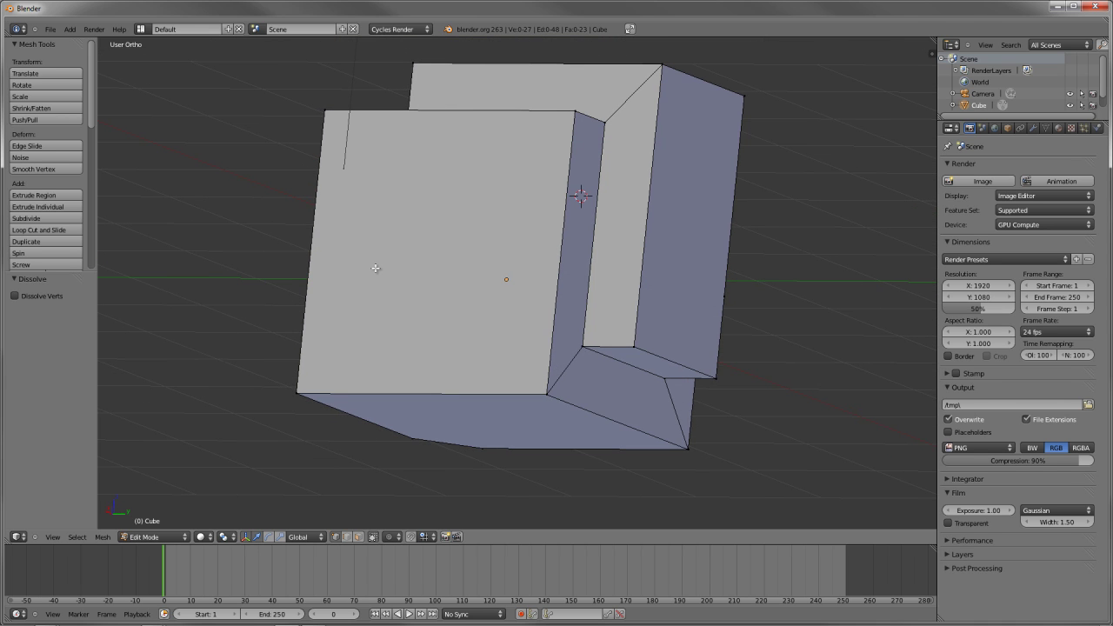
pyautogui.scroll(-3, 276, 273)
pyautogui.moveTo(339, 261); pyautogui.dragTo(409, 287, button='middle')
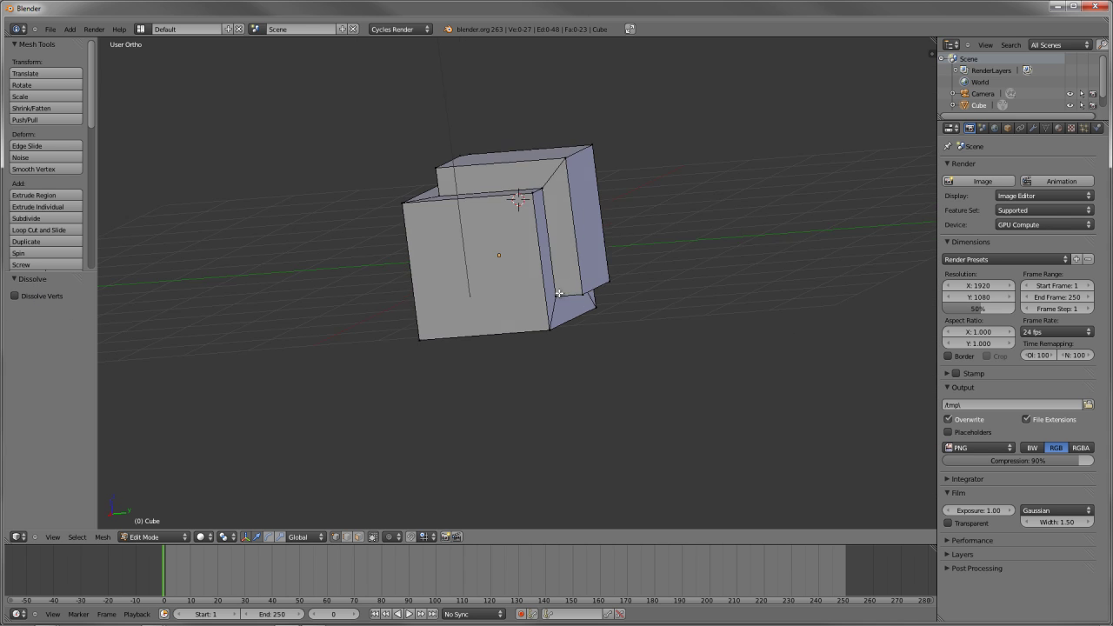
pyautogui.scroll(3, 561, 292)
pyautogui.moveTo(566, 273); pyautogui.dragTo(450, 332, button='middle')
pyautogui.keyDown('alt'); pyautogui.rightClick(461, 337); pyautogui.keyUp('alt')
pyautogui.scroll(3, 460, 355)
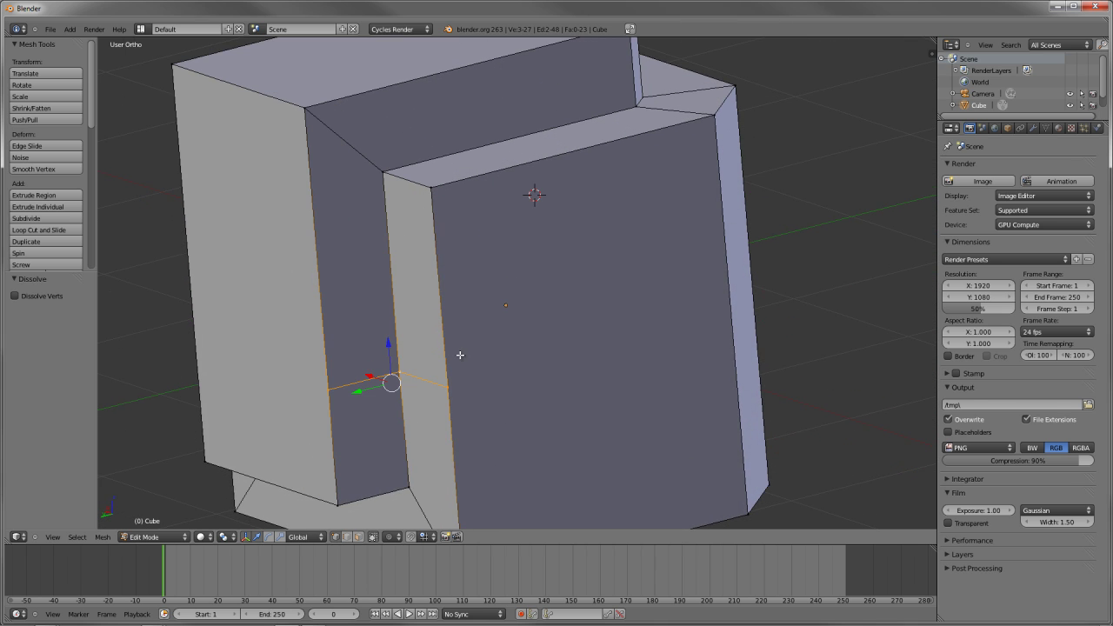
pyautogui.press('x')
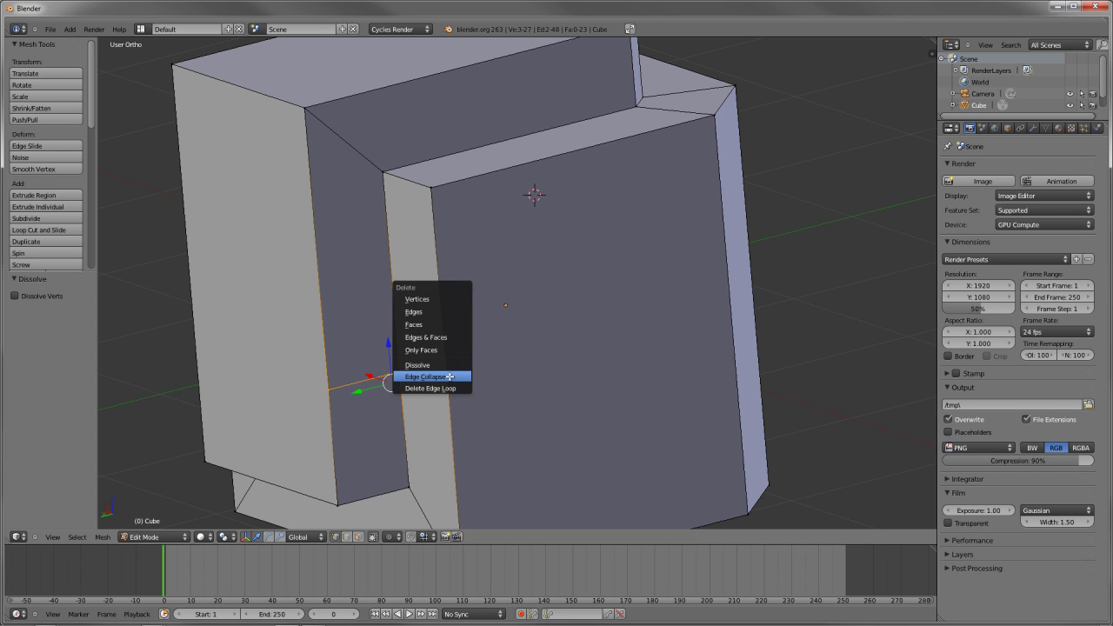
pyautogui.click(448, 388)
pyautogui.hotkey('ctrl', 'z')
# Step: Select the three vertices along the horizontal edge line across the step, and clear the selection
pyautogui.scroll(-3, 428, 332)
pyautogui.scroll(3, 428, 332)
pyautogui.press('a')
pyautogui.rightClick(332, 389)
pyautogui.keyDown('shift'); pyautogui.rightClick(400, 373); pyautogui.keyUp('shift')
pyautogui.keyDown('shift'); pyautogui.rightClick(449, 399); pyautogui.keyUp('shift')
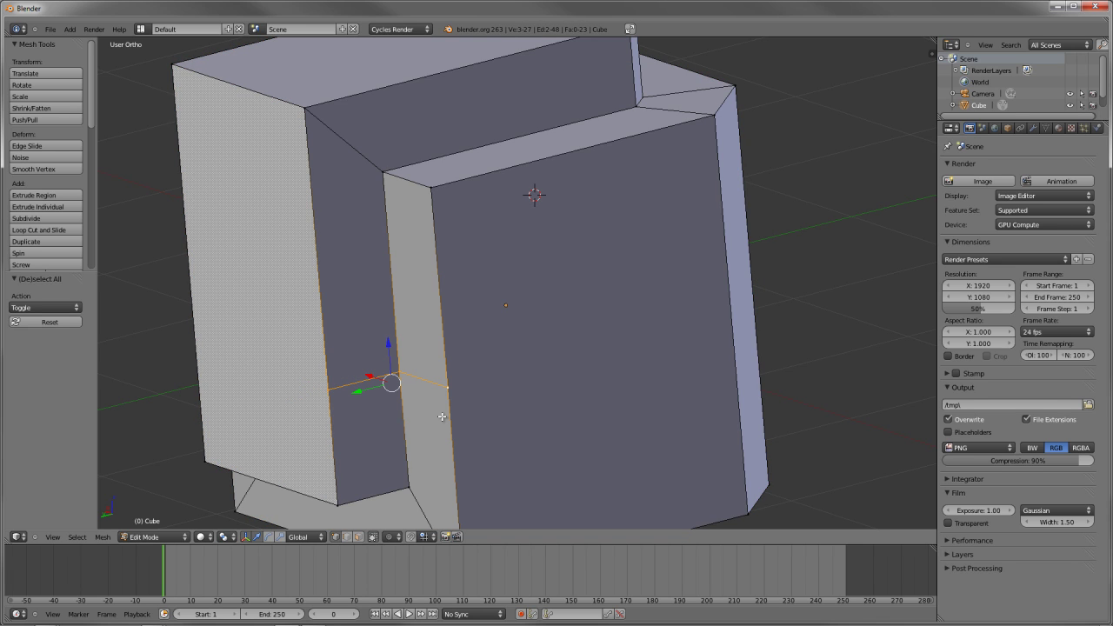
pyautogui.scroll(-3, 444, 423)
pyautogui.moveTo(444, 424); pyautogui.dragTo(466, 305, button='middle')
pyautogui.press('a')
# Step: Select the whole mesh and apply Limited Dissolve to it
pyautogui.moveTo(399, 347); pyautogui.dragTo(704, 287, button='middle')
pyautogui.press('a')
pyautogui.keyDown('shift'); pyautogui.moveTo(480, 383); pyautogui.dragTo(508, 343, button='middle'); pyautogui.keyUp('shift')
pyautogui.press('w')
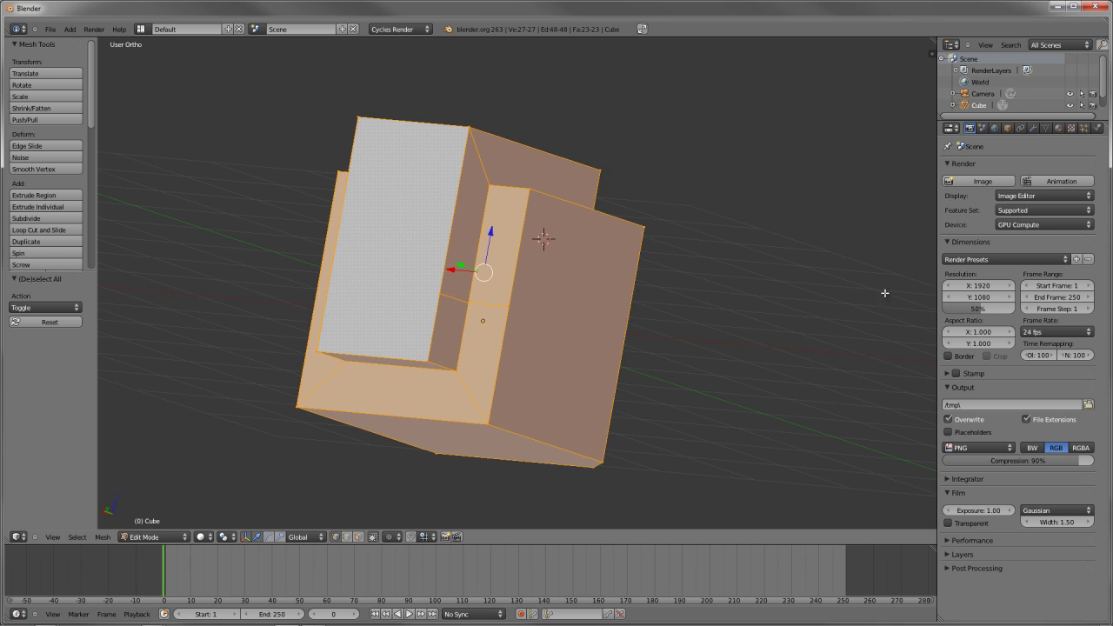
pyautogui.hotkey('ctrl', 'e')
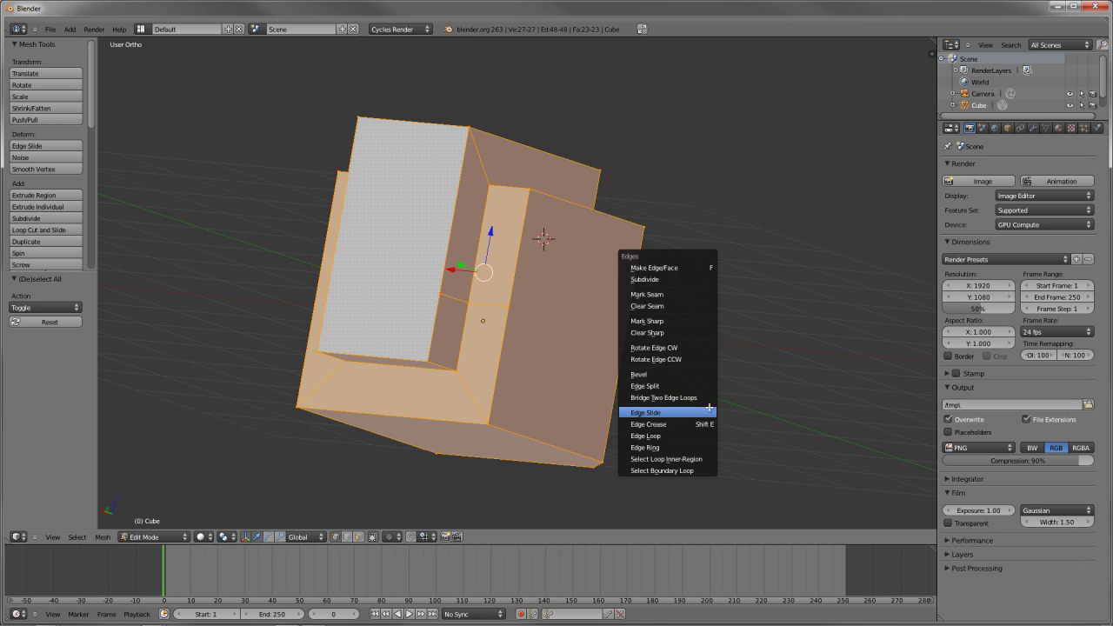
pyautogui.scroll(-5, 65, 171)
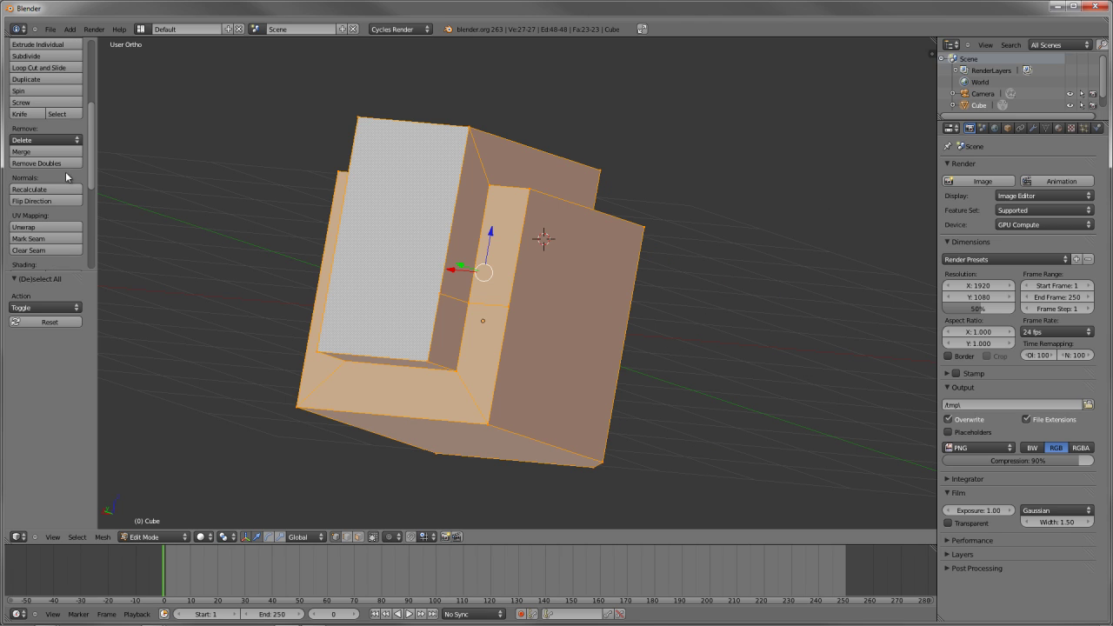
pyautogui.click(61, 141)
pyautogui.hotkey('ctrl', 'f')
pyautogui.click(106, 536)
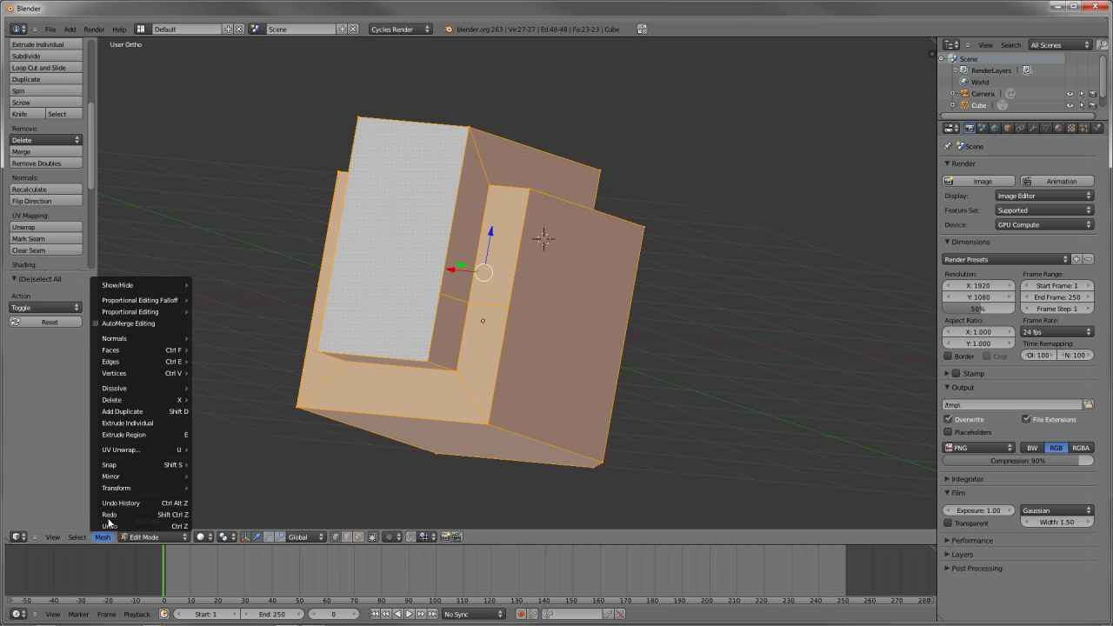
pyautogui.moveTo(124, 397)
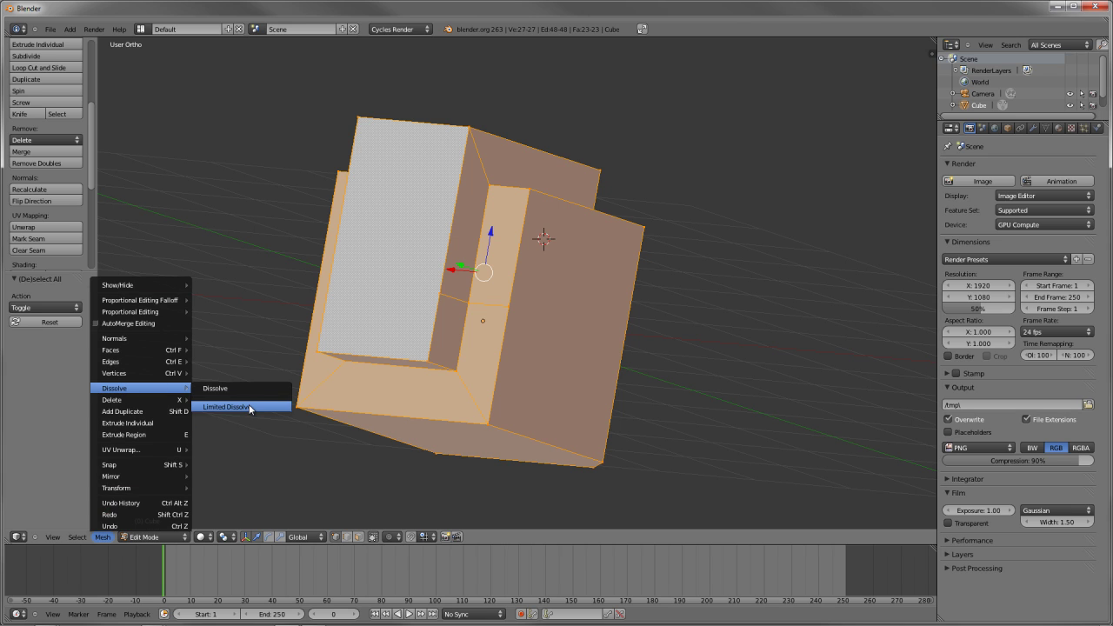
pyautogui.click(248, 405)
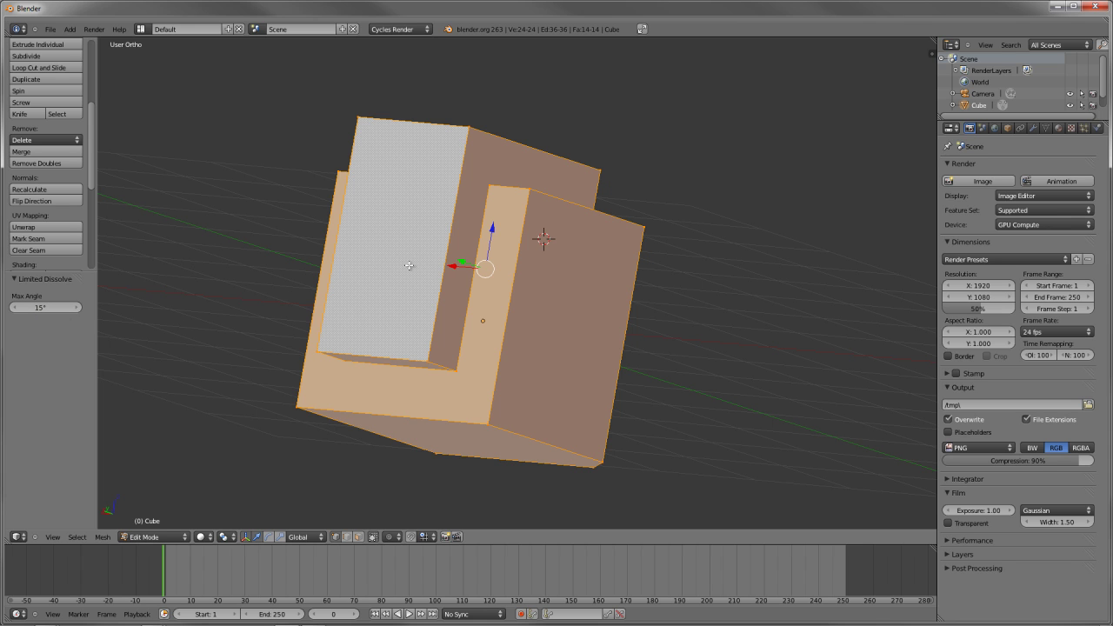
pyautogui.moveTo(513, 252); pyautogui.dragTo(423, 314, button='middle')
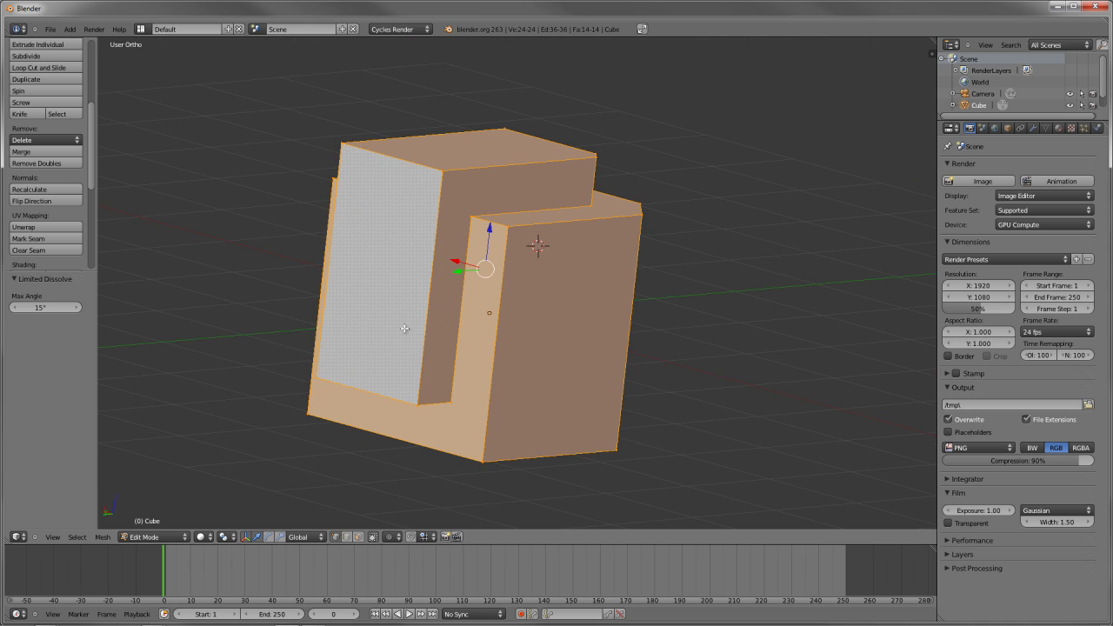
# Step: Lower the Limited Dissolve Max Angle to 1° and finally to 0°
pyautogui.moveTo(58, 305); pyautogui.dragTo(2, 311)
pyautogui.click(76, 308)
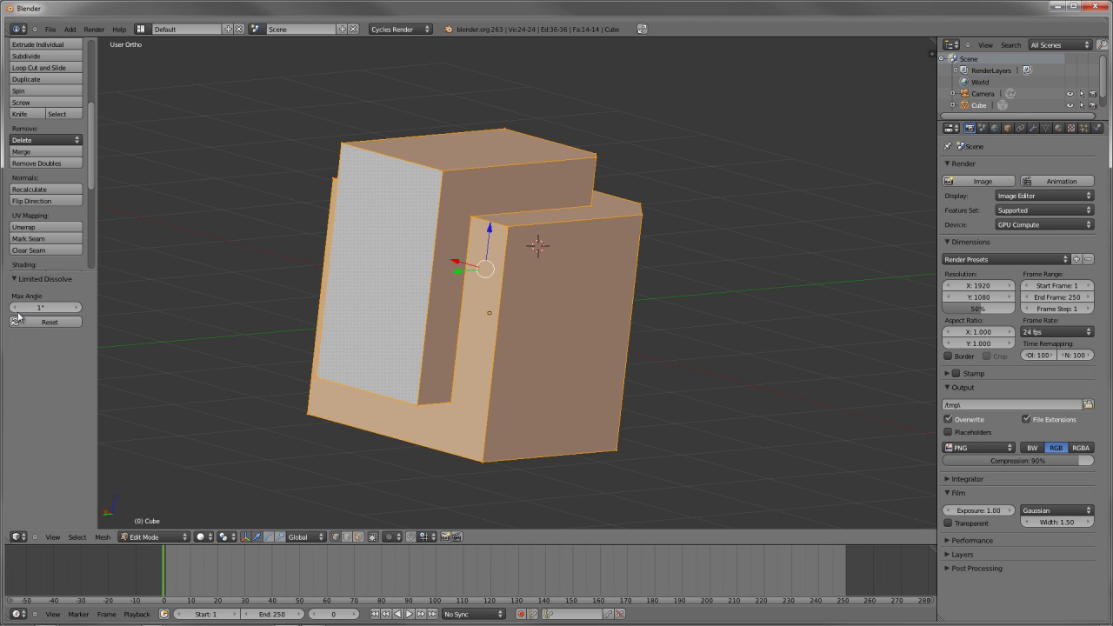
pyautogui.click(15, 307)
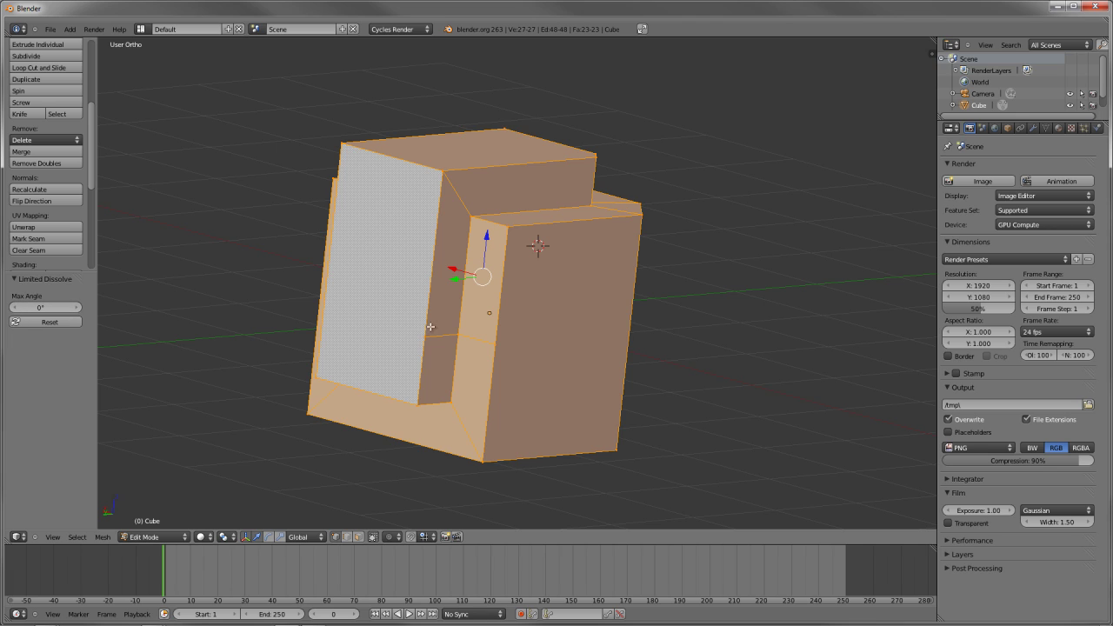
pyautogui.click(69, 309)
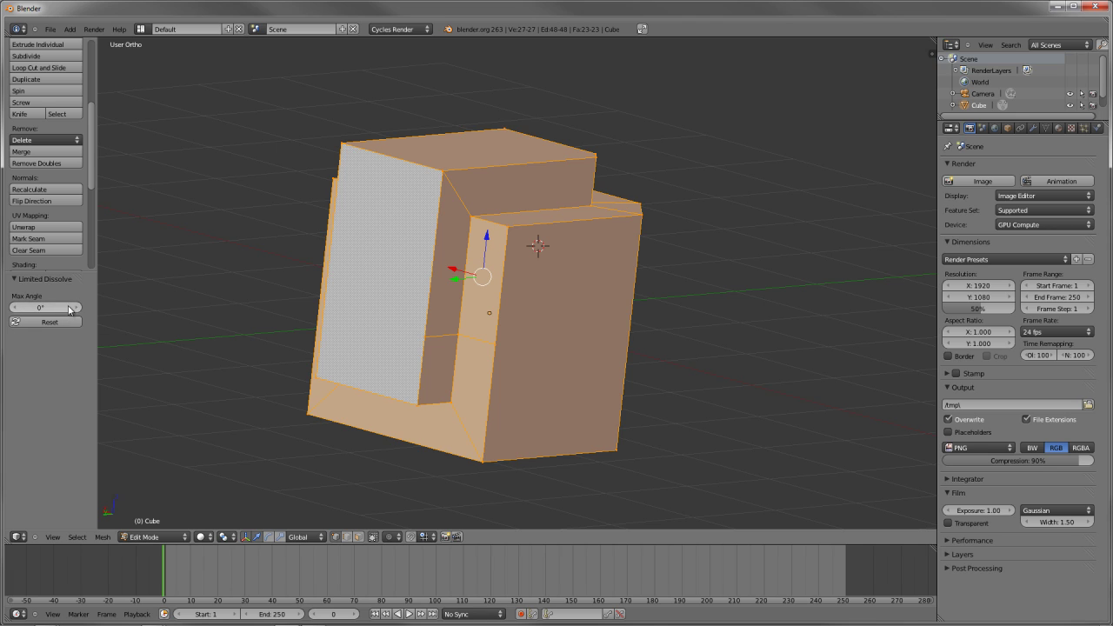
pyautogui.moveTo(68, 309); pyautogui.dragTo(929, 336)
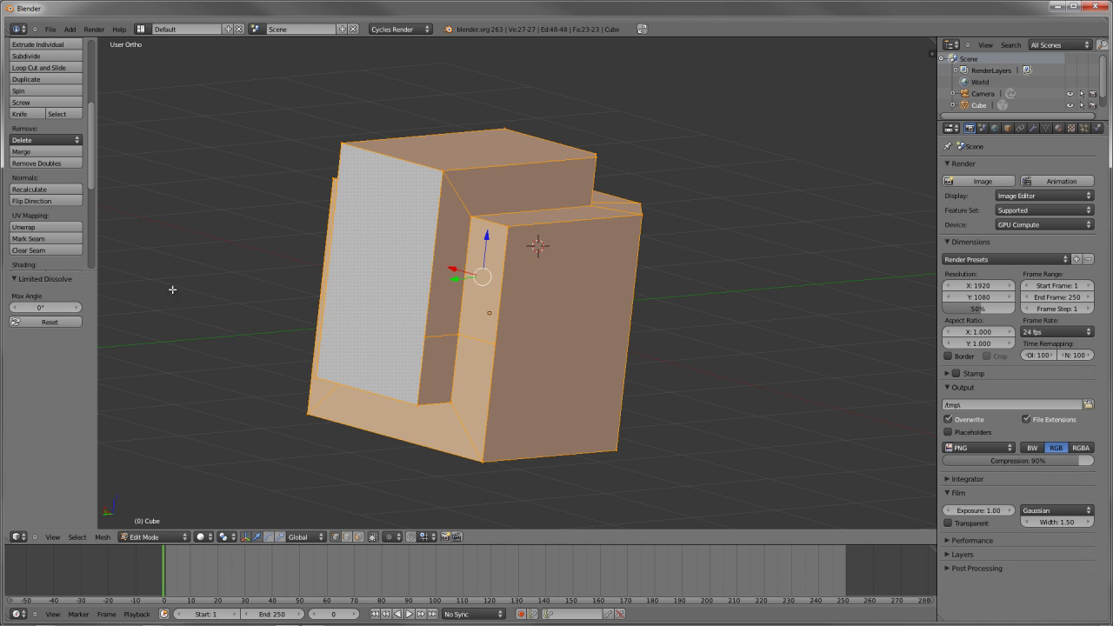
pyautogui.moveTo(554, 287); pyautogui.dragTo(486, 300, button='middle')
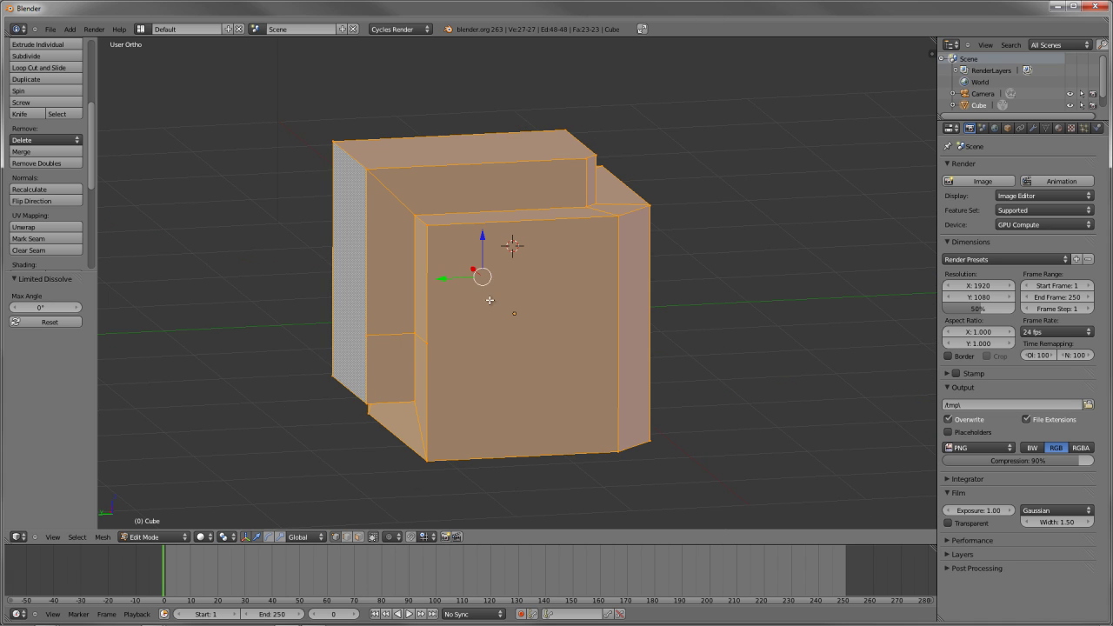
# Step: Subdivide five faces around the mesh, picked in face selection mode
pyautogui.hotkey('ctrl', 'Tab')
pyautogui.click(470, 356)
pyautogui.rightClick(547, 315)
pyautogui.press('g')
pyautogui.rightClick(584, 271)
pyautogui.moveTo(842, 220); pyautogui.dragTo(587, 306, button='middle')
pyautogui.keyDown('shift'); pyautogui.rightClick(598, 301); pyautogui.keyUp('shift')
pyautogui.keyDown('shift'); pyautogui.rightClick(614, 124); pyautogui.keyUp('shift')
pyautogui.moveTo(735, 167); pyautogui.dragTo(672, 250, button='middle')
pyautogui.keyDown('shift'); pyautogui.rightClick(693, 271); pyautogui.keyUp('shift')
pyautogui.press('w')
pyautogui.keyDown('shift'); pyautogui.rightClick(645, 218); pyautogui.keyUp('shift')
pyautogui.press('w')
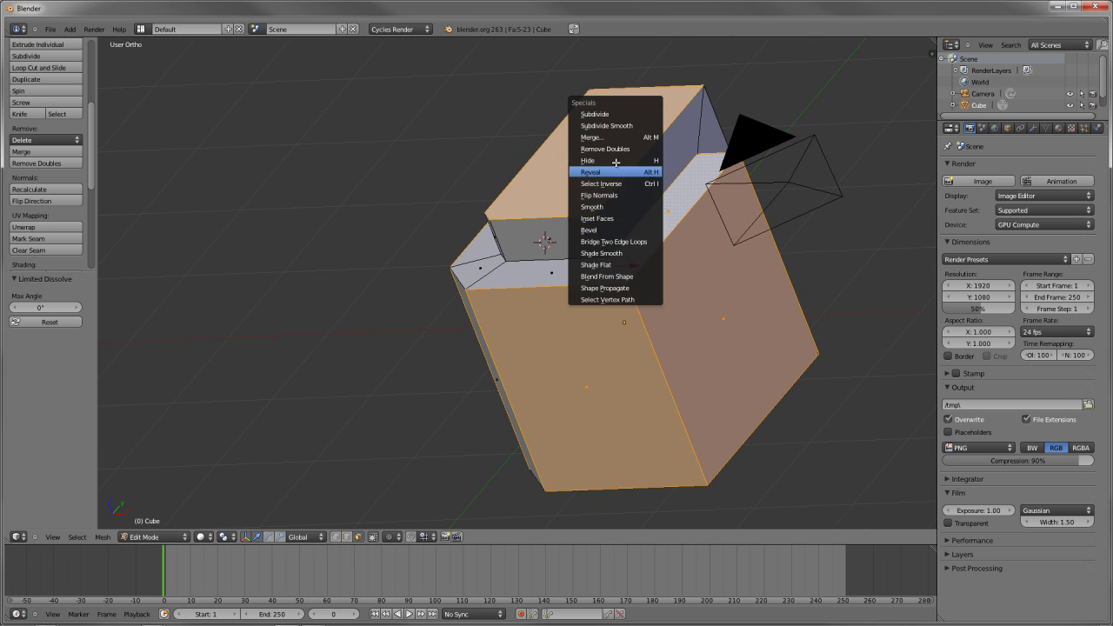
pyautogui.click(614, 116)
pyautogui.click(44, 348)
# Step: Select all faces of the subdivided mesh and clean it up with Limited Dissolve at a 15° Max Angle
pyautogui.moveTo(358, 353); pyautogui.dragTo(613, 280, button='middle')
pyautogui.press('a')
pyautogui.press('a')
pyautogui.press('w')
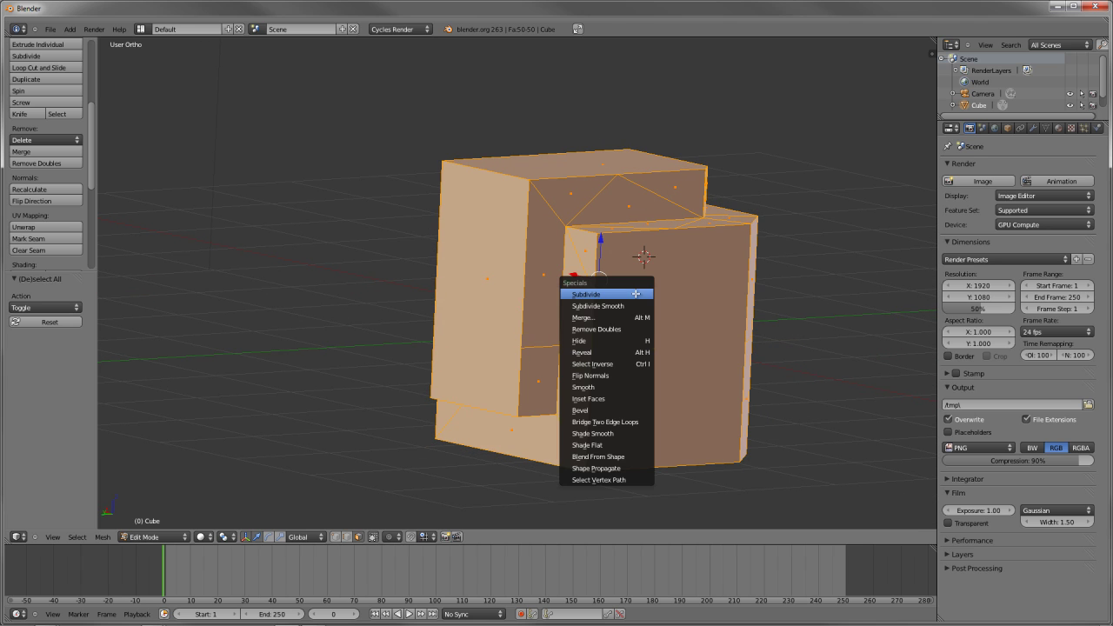
pyautogui.click(102, 536)
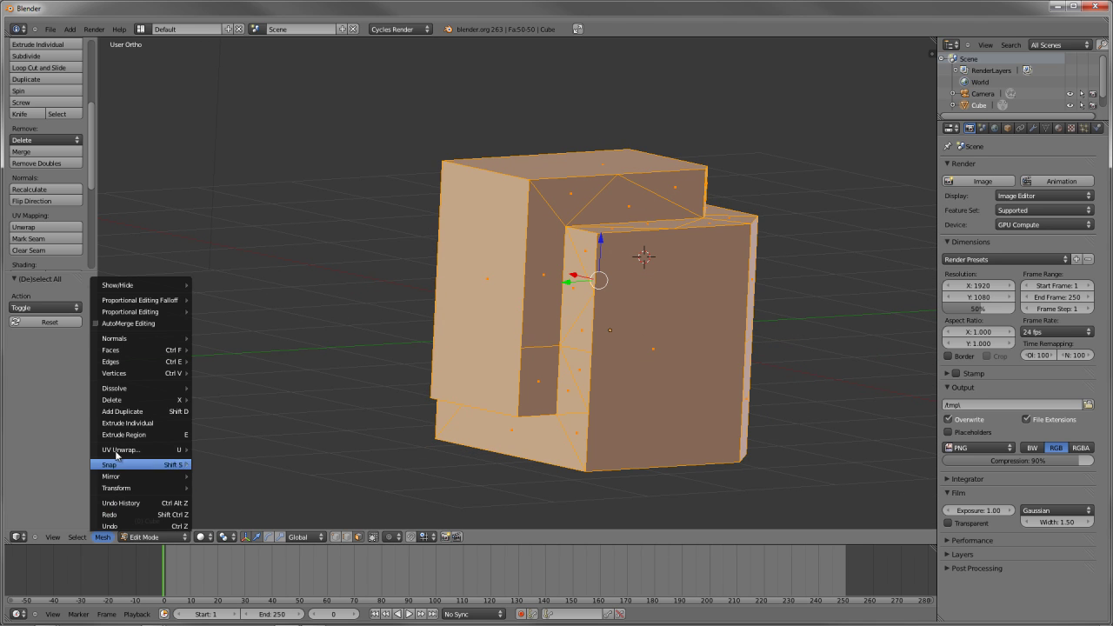
pyautogui.moveTo(130, 389)
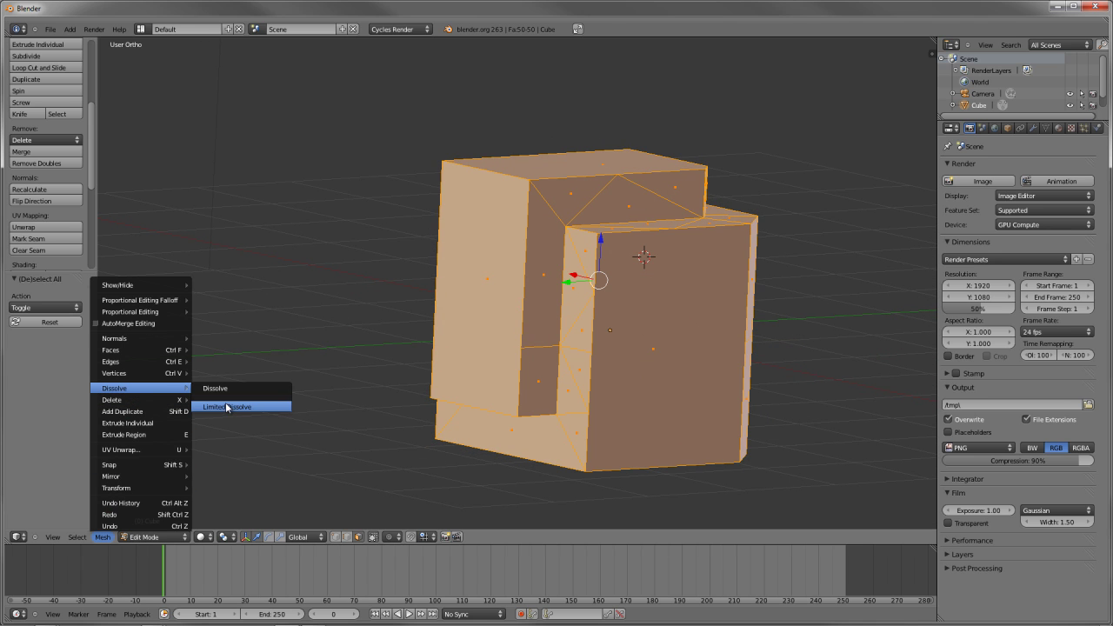
pyautogui.click(227, 407)
pyautogui.moveTo(461, 305); pyautogui.dragTo(670, 312, button='middle')
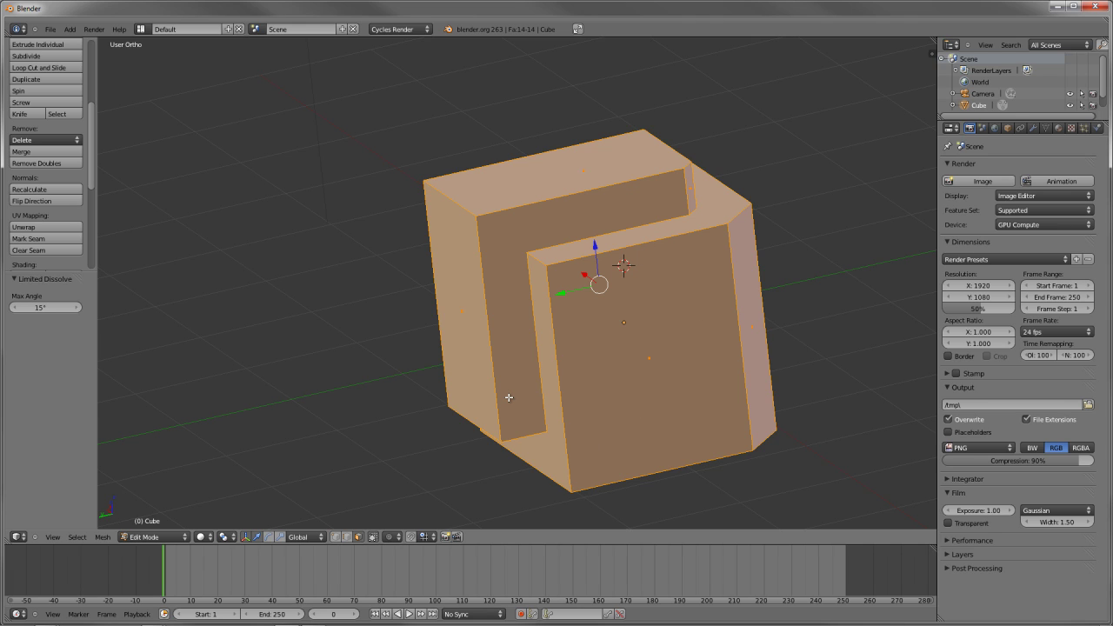
# Step: Deselect the whole mesh and switch to vertex selection to inspect the cleaned-up geometry
pyautogui.press('a')
pyautogui.moveTo(527, 399); pyautogui.dragTo(599, 371, button='middle')
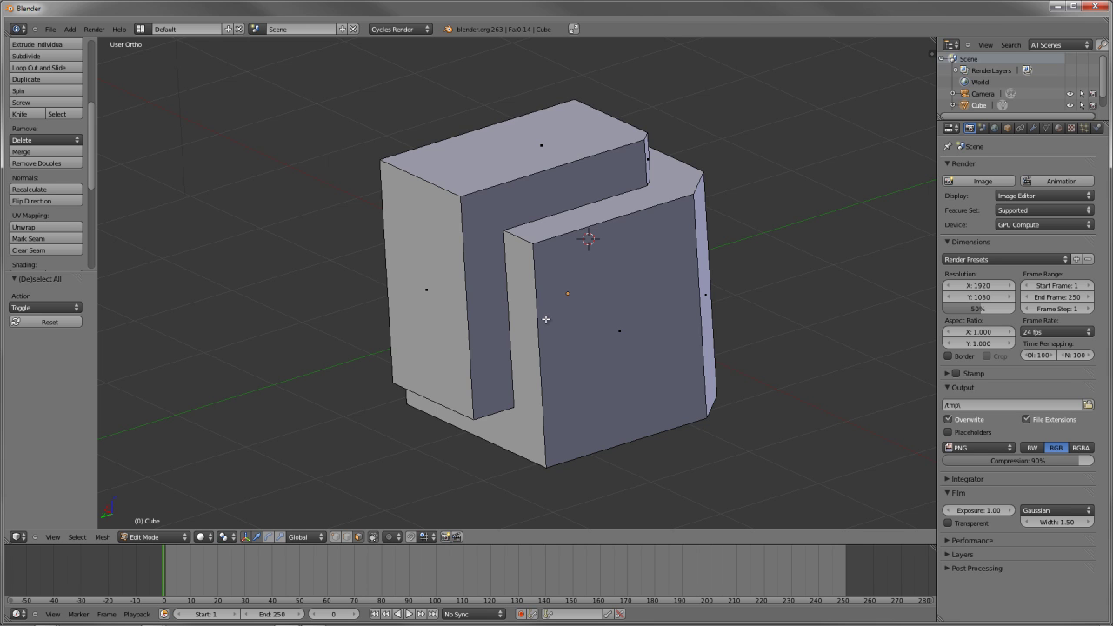
pyautogui.moveTo(623, 200); pyautogui.dragTo(602, 261, button='middle')
pyautogui.hotkey('ctrl', 'Tab')
pyautogui.click(598, 219)
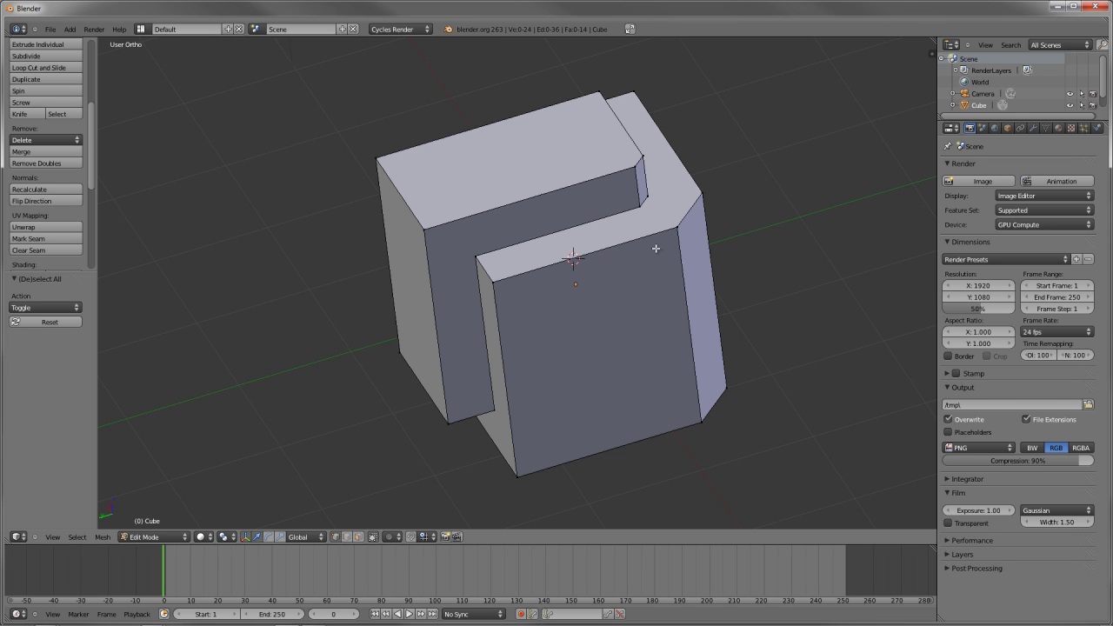
pyautogui.keyDown('shift'); pyautogui.moveTo(677, 281); pyautogui.dragTo(649, 280, button='middle'); pyautogui.keyUp('shift')
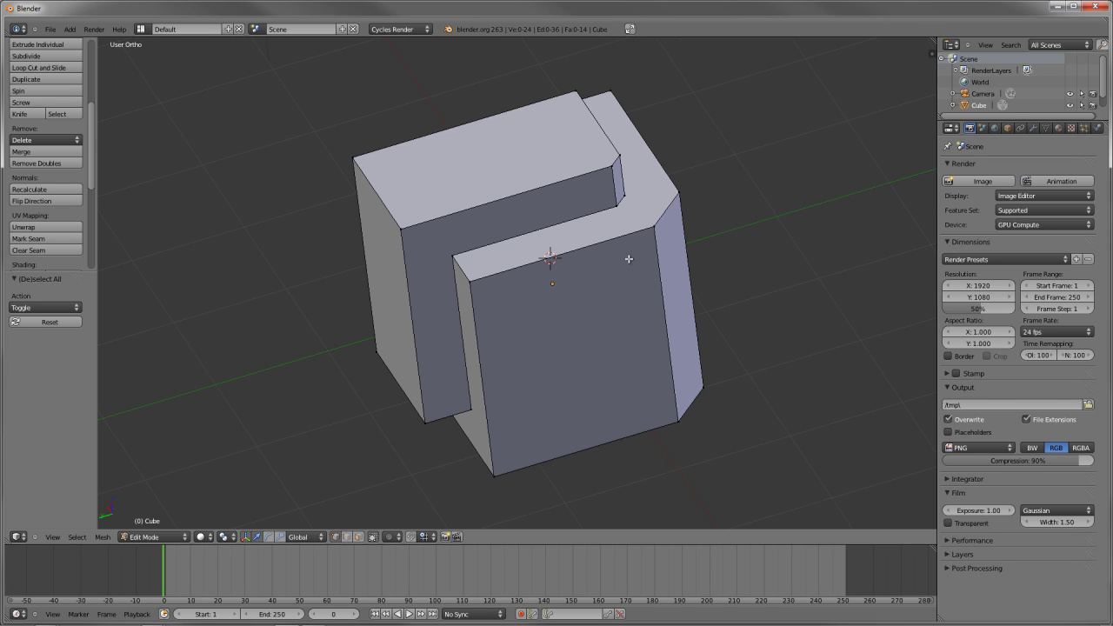
pyautogui.moveTo(452, 347); pyautogui.dragTo(444, 310, button='middle')
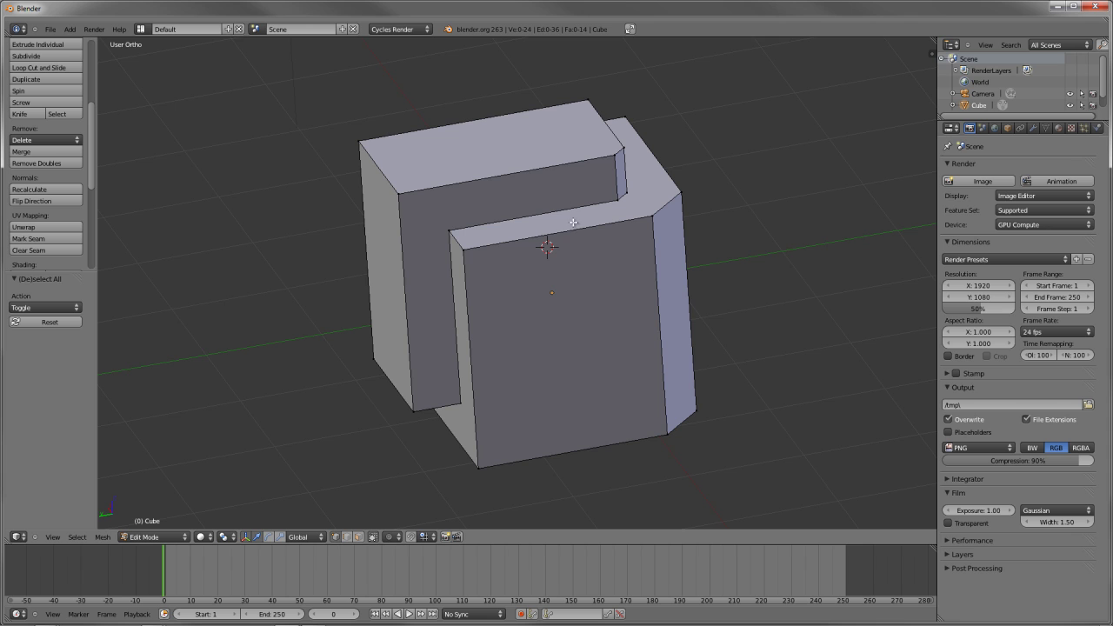
pyautogui.scroll(3, 538, 302)
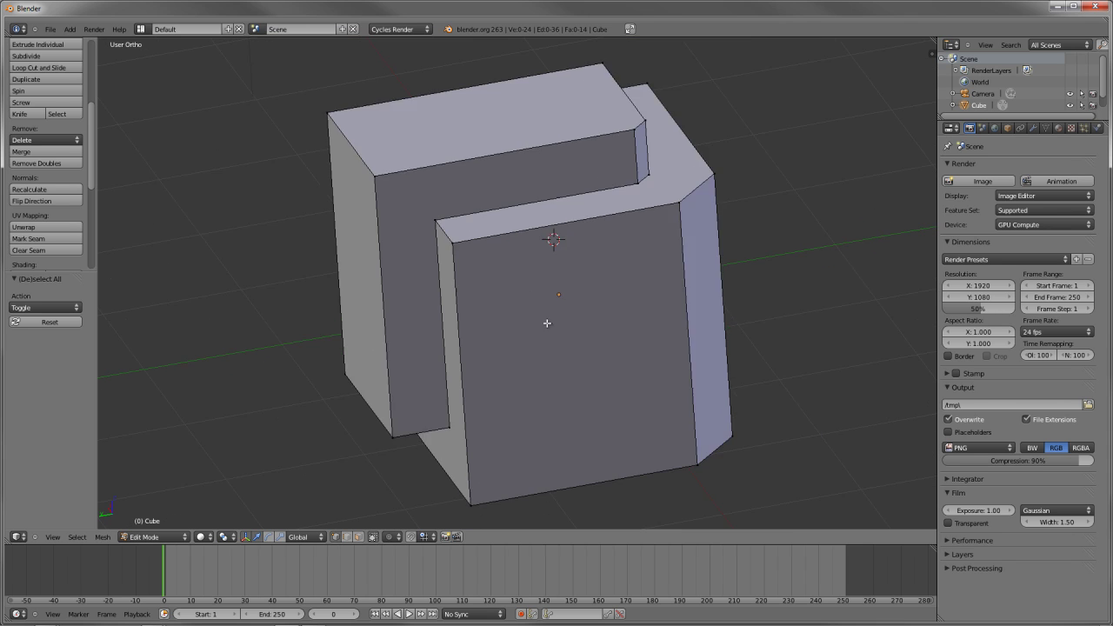
pyautogui.scroll(-3, 547, 335)
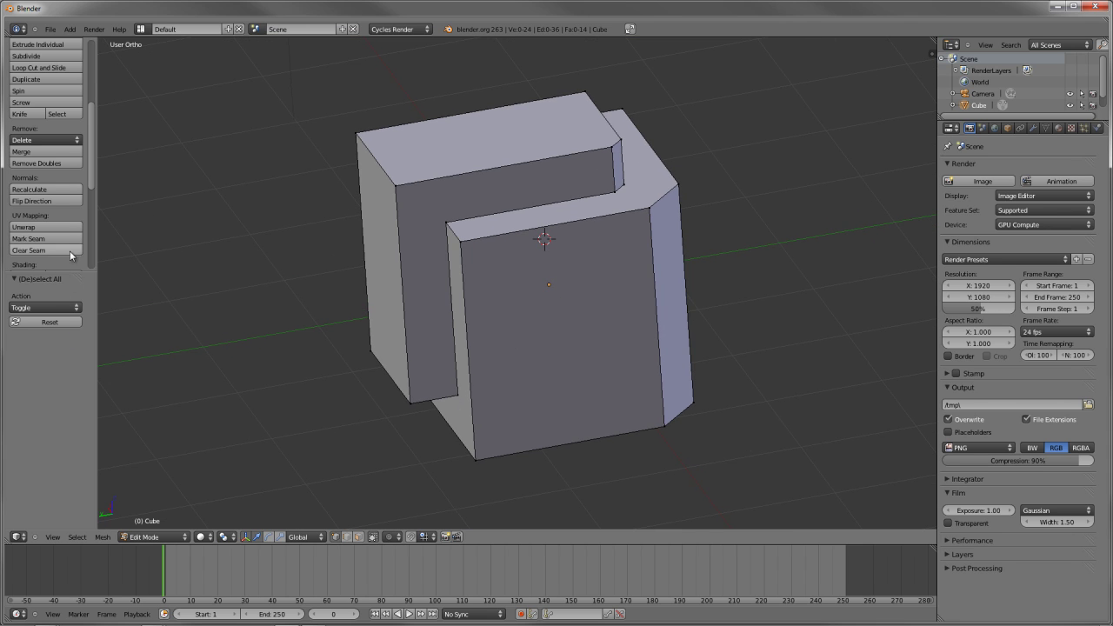
pyautogui.scroll(3, 69, 252)
pyautogui.scroll(4, 39, 276)
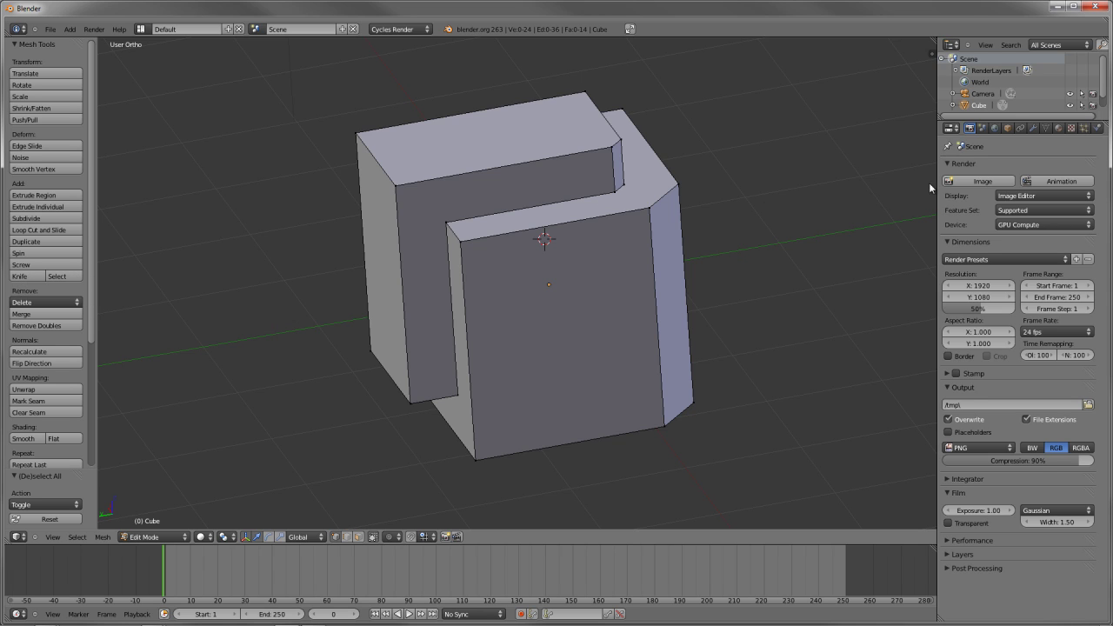
# Step: Cut an irregular eight-point outline into the large front face with the Knife, starting and ending on its upper edge
pyautogui.press('k')
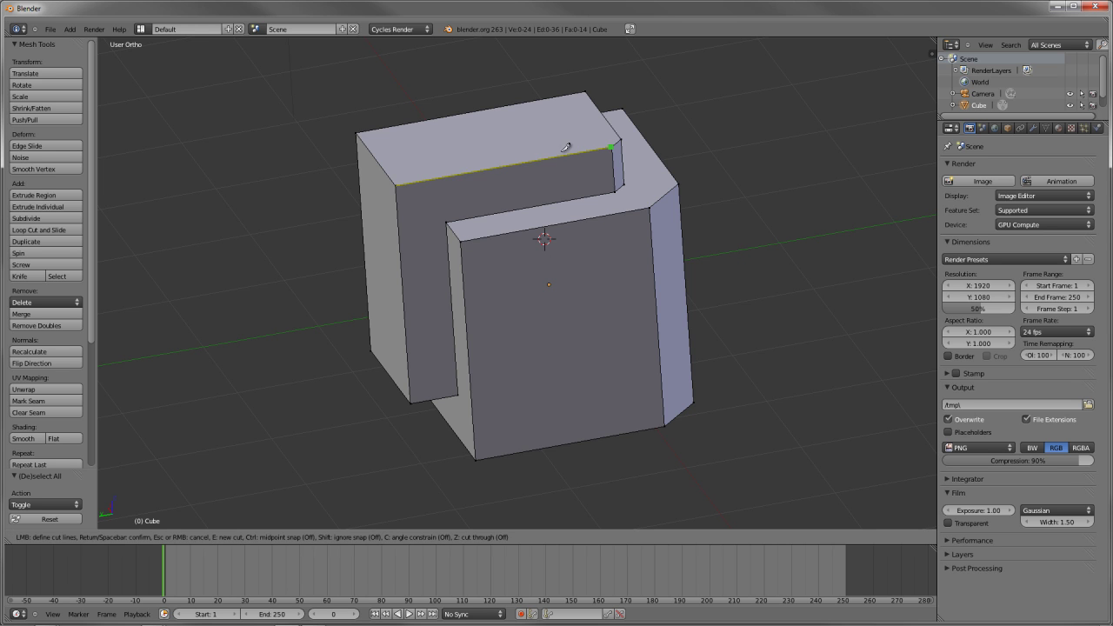
pyautogui.moveTo(748, 241); pyautogui.dragTo(723, 270, button='middle')
pyautogui.moveTo(587, 204); pyautogui.dragTo(541, 308, button='middle')
pyautogui.scroll(3, 532, 249)
pyautogui.scroll(-4, 538, 250)
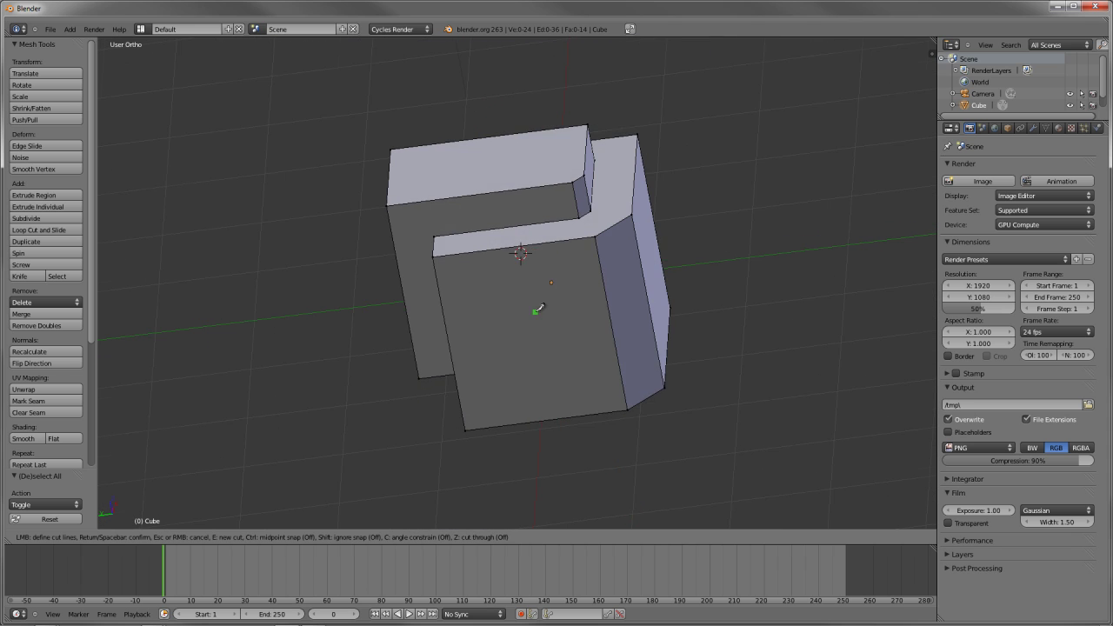
pyautogui.scroll(2, 541, 308)
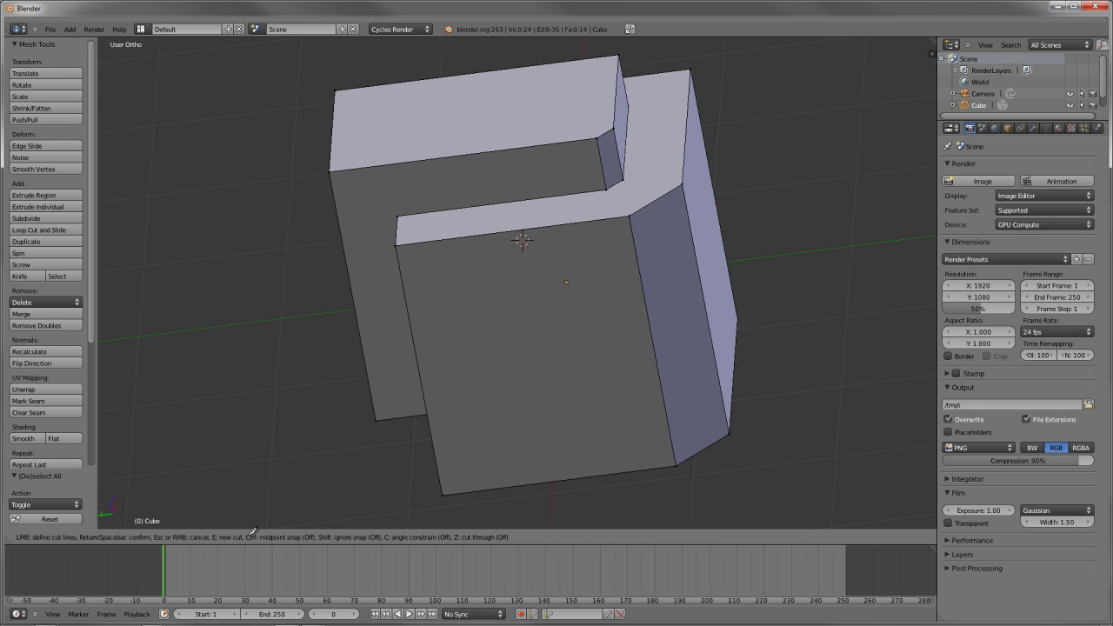
pyautogui.press('ctrl')
pyautogui.press('shift')
pyautogui.click(456, 237)
pyautogui.click(437, 273)
pyautogui.click(446, 312)
pyautogui.click(481, 315)
pyautogui.click(524, 294)
pyautogui.click(527, 272)
pyautogui.click(498, 259)
pyautogui.click(508, 231)
pyautogui.press('Return')
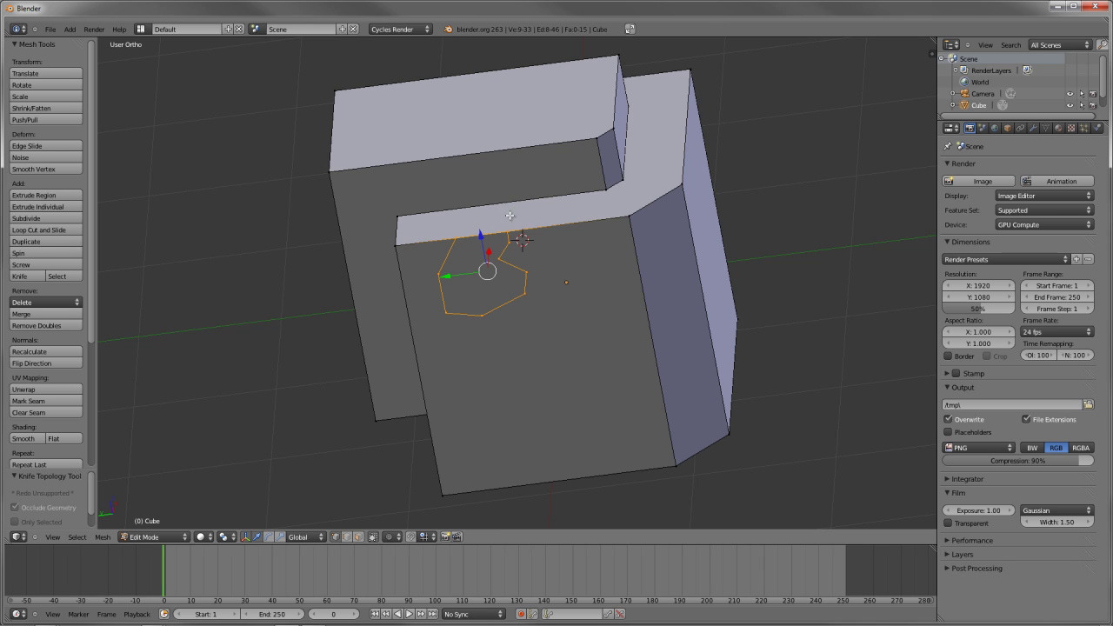
# Step: Select the knife-cut shape in face selection mode and extrude it a short distance out of the front face
pyautogui.scroll(3, 508, 211)
pyautogui.moveTo(504, 350); pyautogui.dragTo(559, 297, button='middle')
pyautogui.hotkey('ctrl', 'Tab')
pyautogui.click(513, 312)
pyautogui.scroll(-4, 470, 293)
pyautogui.moveTo(469, 293); pyautogui.dragTo(426, 362, button='middle')
pyautogui.scroll(4, 426, 362)
pyautogui.click(598, 435)
pyautogui.rightClick(466, 258)
pyautogui.moveTo(466, 258); pyautogui.dragTo(567, 226, button='middle')
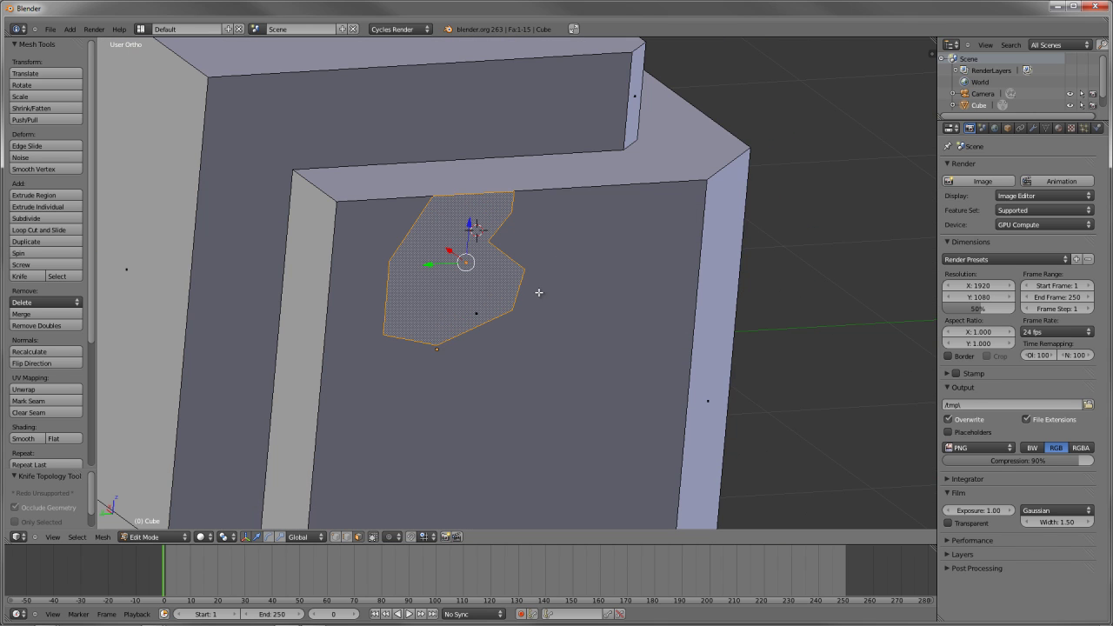
pyautogui.press('e')
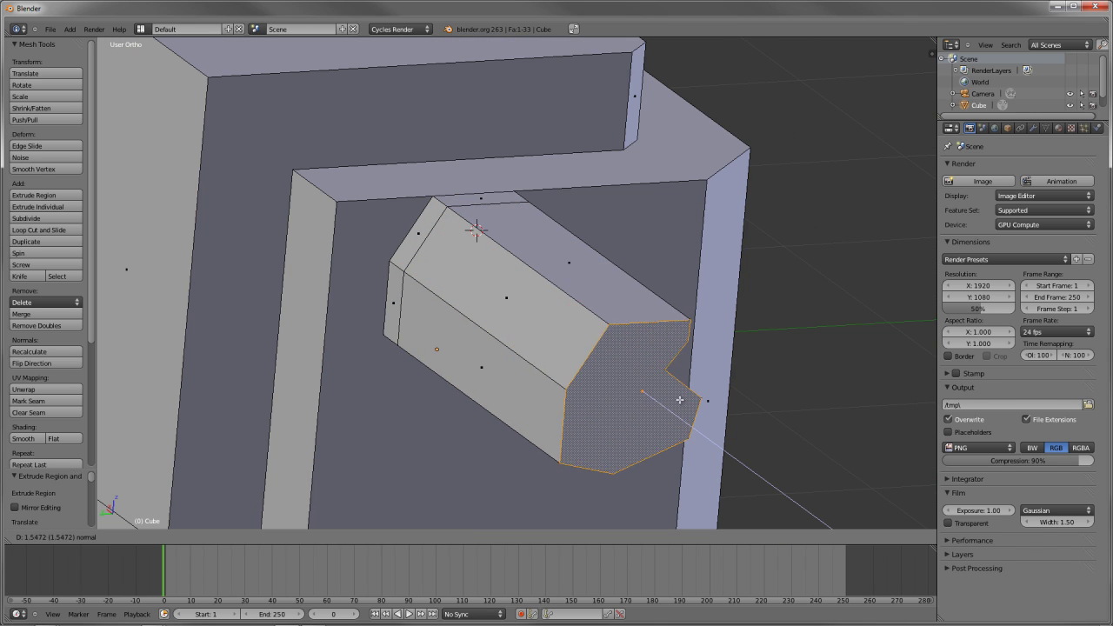
pyautogui.press('Escape')
# Step: Inset the raised shape's front face with a thickness of 0.0459 and clear the selection
pyautogui.moveTo(648, 366); pyautogui.dragTo(564, 299, button='middle')
pyautogui.hotkey('ctrl', 'f')
pyautogui.click(592, 331)
pyautogui.click(604, 325)
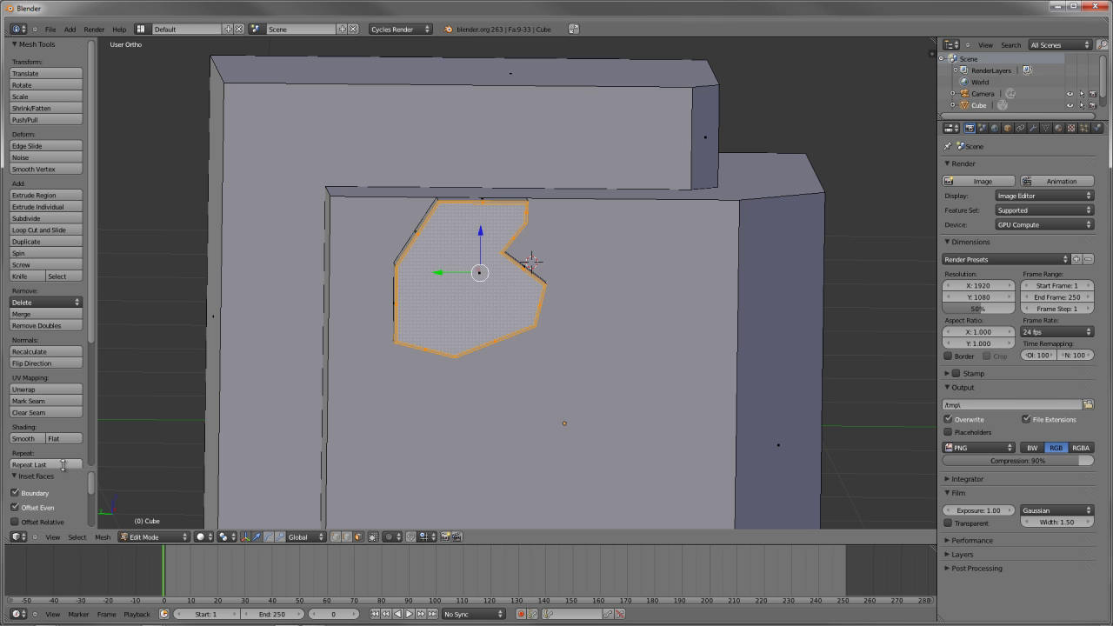
pyautogui.scroll(-4, 66, 440)
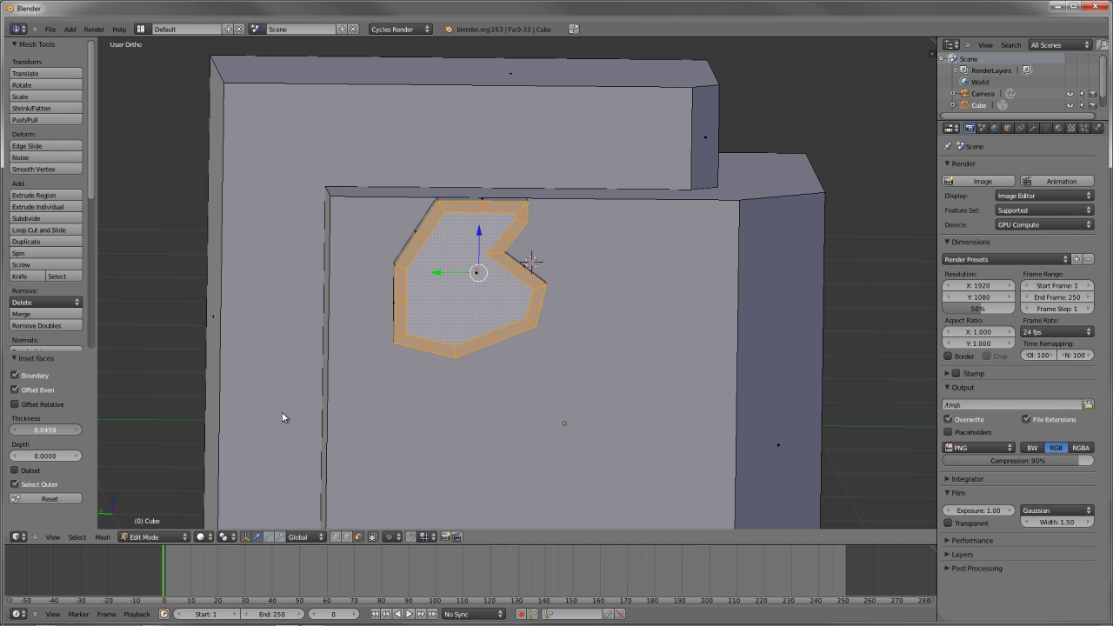
pyautogui.scroll(-4, 555, 325)
pyautogui.scroll(4, 554, 325)
pyautogui.press('a')
# Step: Try a midpoint-snapped Knife cut from the raised shape's corner to the front face's nearby vertical edge
pyautogui.moveTo(522, 296); pyautogui.dragTo(579, 341, button='middle')
pyautogui.scroll(4, 555, 325)
pyautogui.moveTo(470, 399); pyautogui.dragTo(458, 287, button='middle')
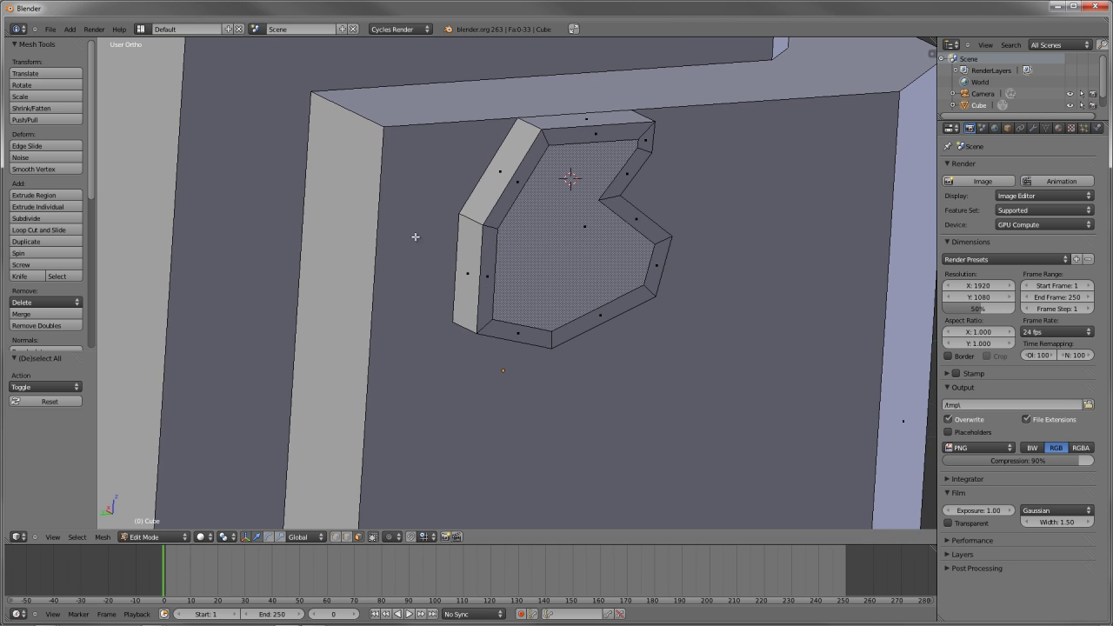
pyautogui.press('k')
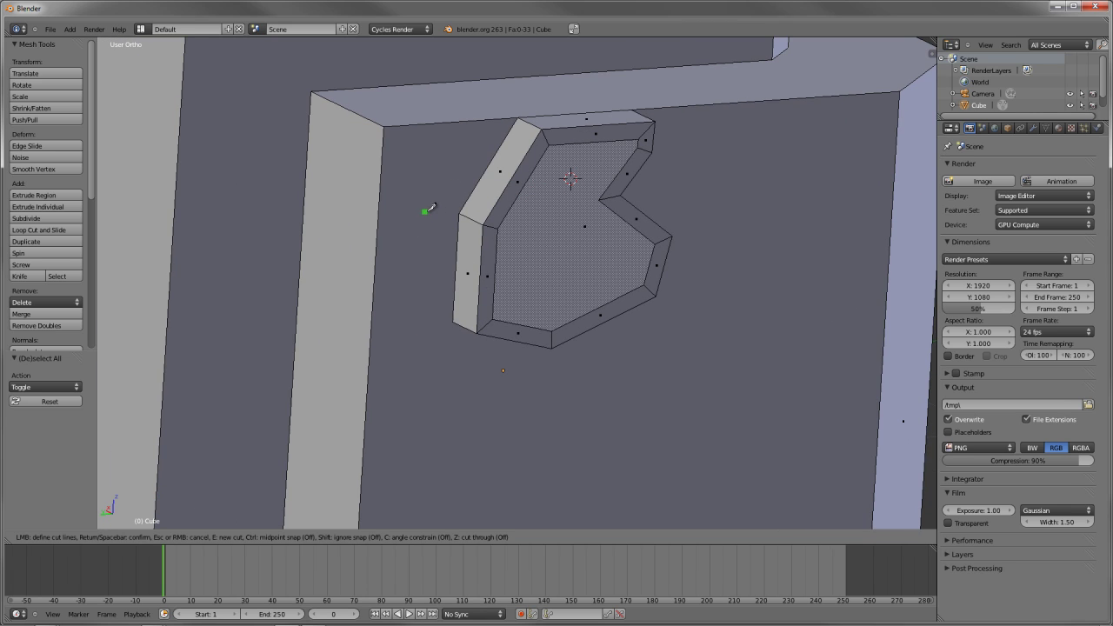
pyautogui.click(459, 213)
pyautogui.press('ctrl')
pyautogui.scroll(-5, 468, 382)
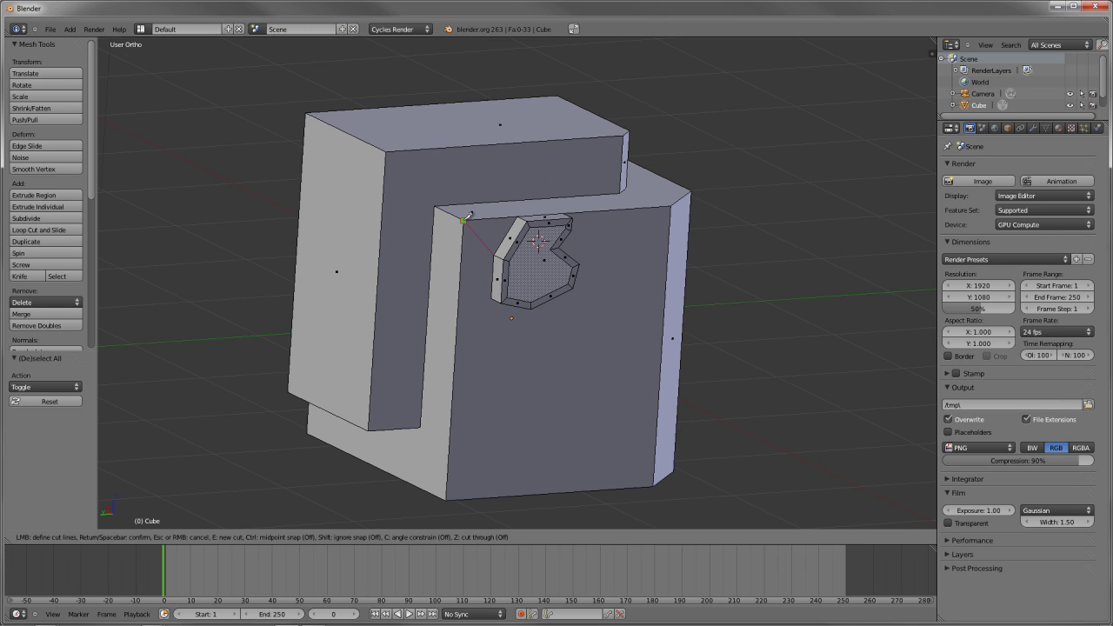
pyautogui.click(456, 361)
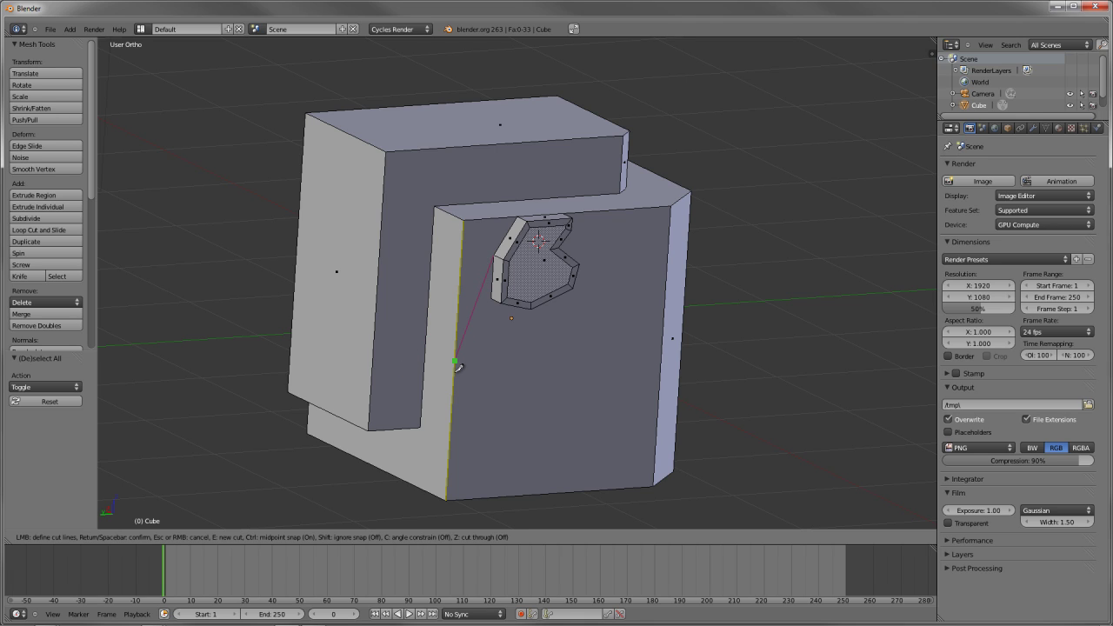
pyautogui.press('Escape')
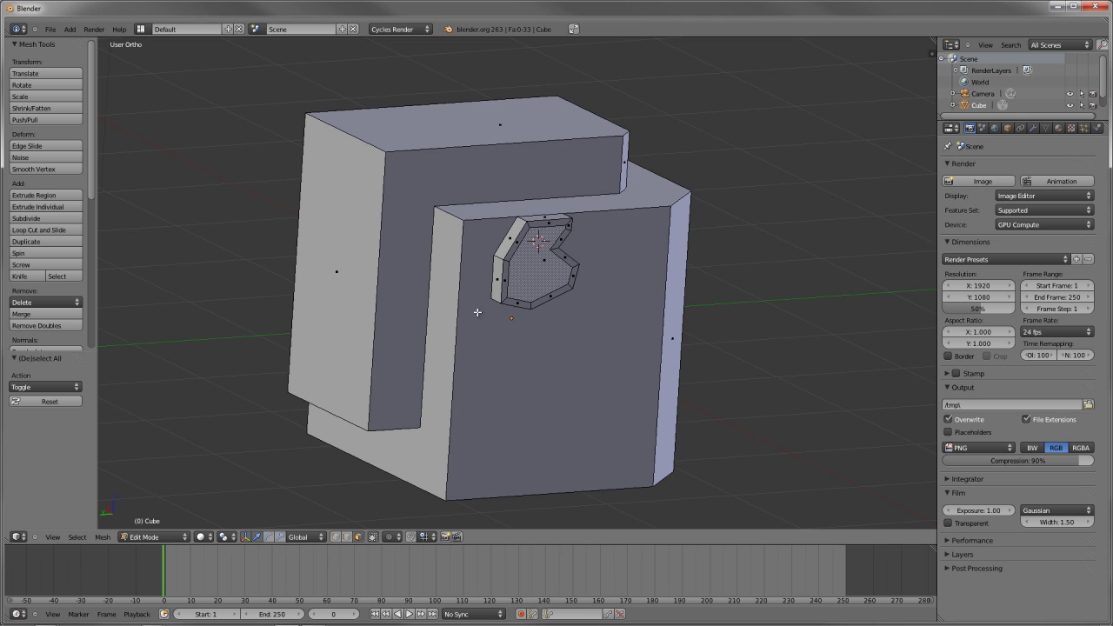
# Step: Try a Knife cut across the front face below the raised shape, continuing from the far edge back to the shape
pyautogui.press('k')
pyautogui.click(455, 360)
pyautogui.click(664, 346)
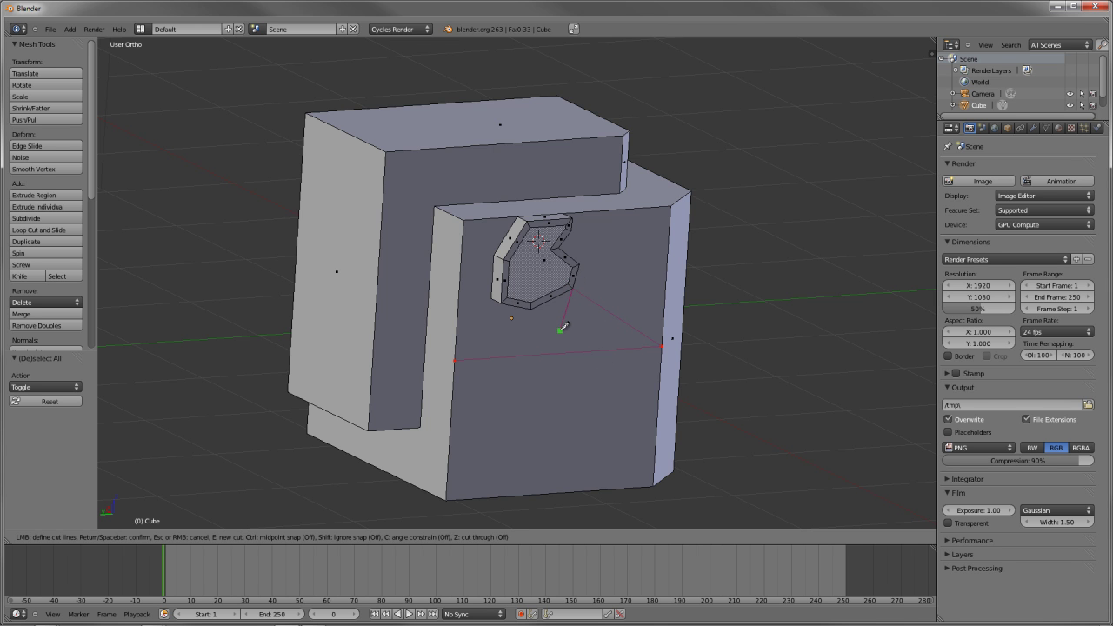
pyautogui.scroll(5, 560, 328)
pyautogui.moveTo(578, 338); pyautogui.dragTo(554, 280, button='middle')
pyautogui.scroll(-3, 571, 390)
pyautogui.moveTo(572, 393); pyautogui.dragTo(591, 233, button='middle')
pyautogui.press('Escape')
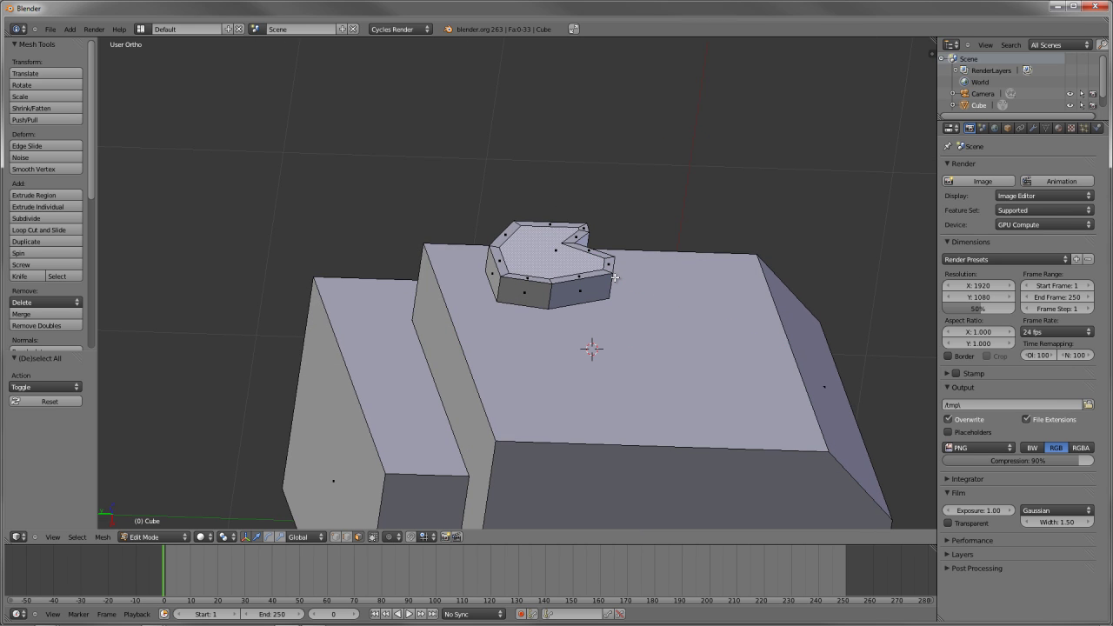
# Step: Knife across the front face below the raised shape, run the line back to the shape and add a line to the side edge
pyautogui.press('k')
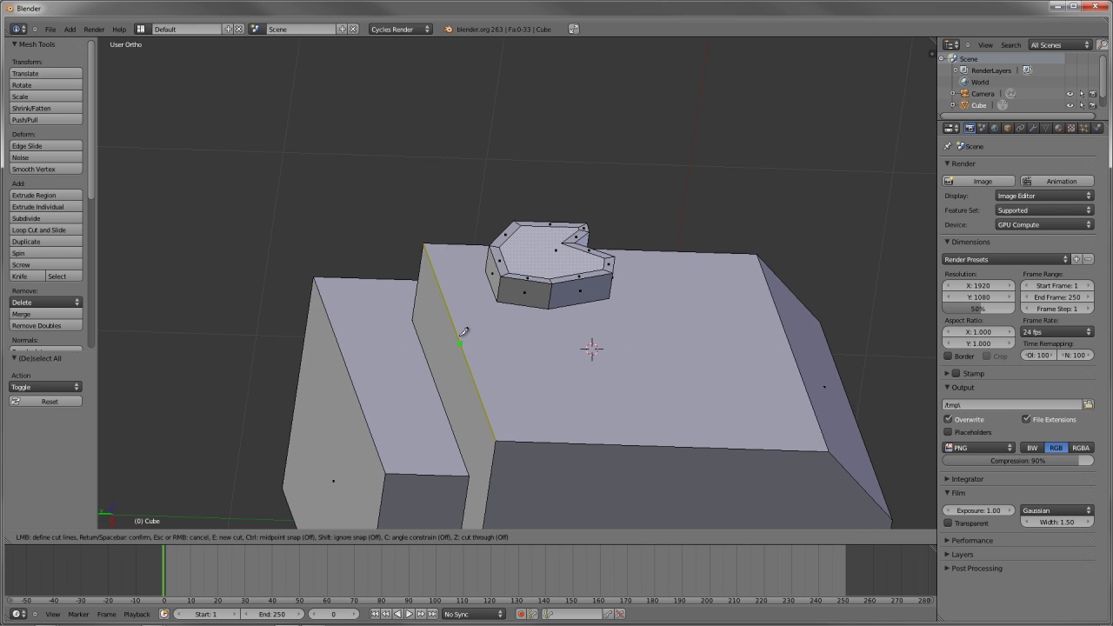
pyautogui.click(459, 341)
pyautogui.click(793, 353)
pyautogui.click(608, 299)
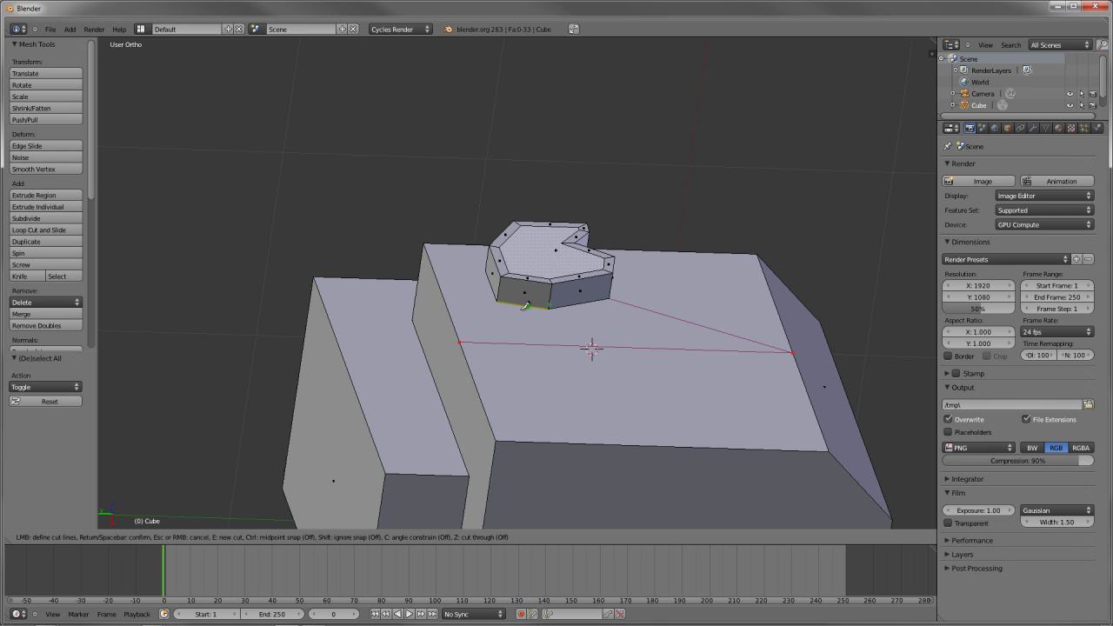
pyautogui.moveTo(474, 279)
pyautogui.mouseDown(button='middle')
pyautogui.moveTo(513, 300)
pyautogui.moveTo(481, 297)
pyautogui.mouseUp(button='middle')
pyautogui.click(452, 307)
pyautogui.click(503, 305)
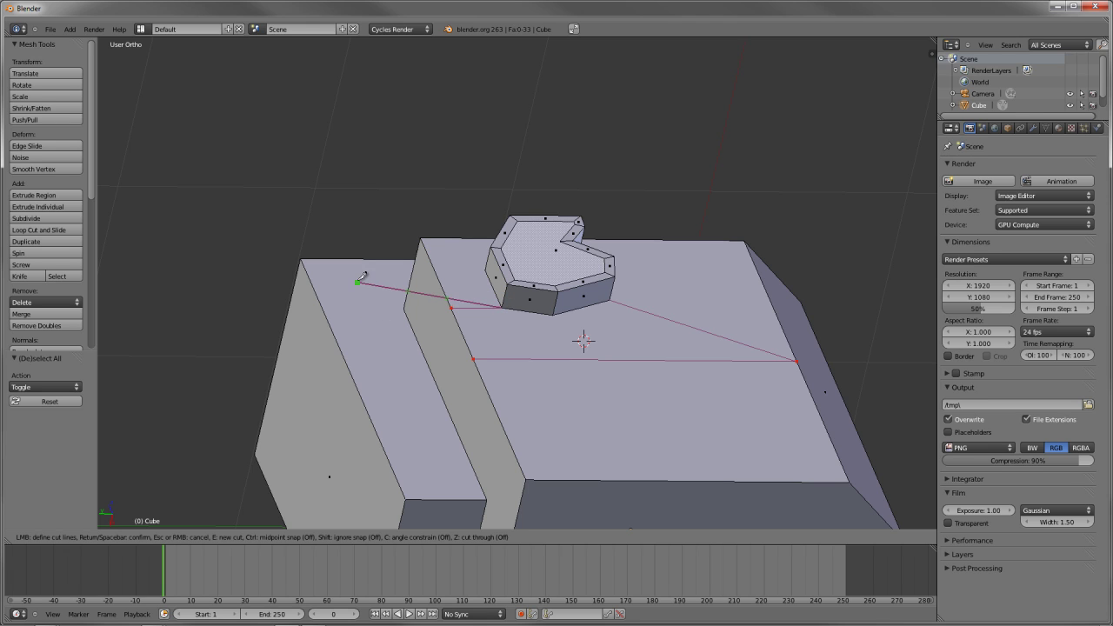
pyautogui.press('Return')
# Step: Check in vertex selection mode the raised shape's base corner and the new vertex on the adjacent face edge
pyautogui.moveTo(644, 255); pyautogui.dragTo(522, 401, button='middle')
pyautogui.hotkey('ctrl', 'Tab')
pyautogui.click(624, 285)
pyautogui.rightClick(496, 294)
pyautogui.keyDown('shift'); pyautogui.rightClick(439, 281); pyautogui.keyUp('shift')
pyautogui.scroll(2, 490, 323)
pyautogui.moveTo(484, 330); pyautogui.dragTo(610, 266, button='middle')
pyautogui.press('a')
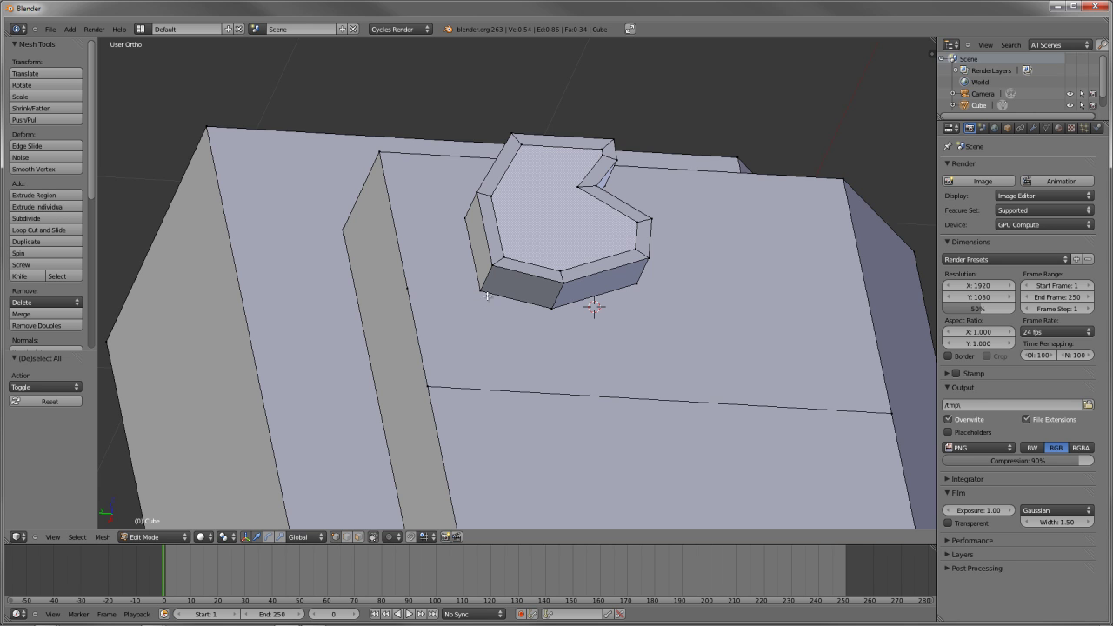
# Step: Knife two separate cuts from the raised shape's base corners to the front face's opposite side edges in one operation
pyautogui.moveTo(549, 268); pyautogui.dragTo(643, 261, button='middle')
pyautogui.press('k')
pyautogui.click(652, 257)
pyautogui.click(894, 247)
pyautogui.press('e')
pyautogui.click(483, 285)
pyautogui.click(407, 292)
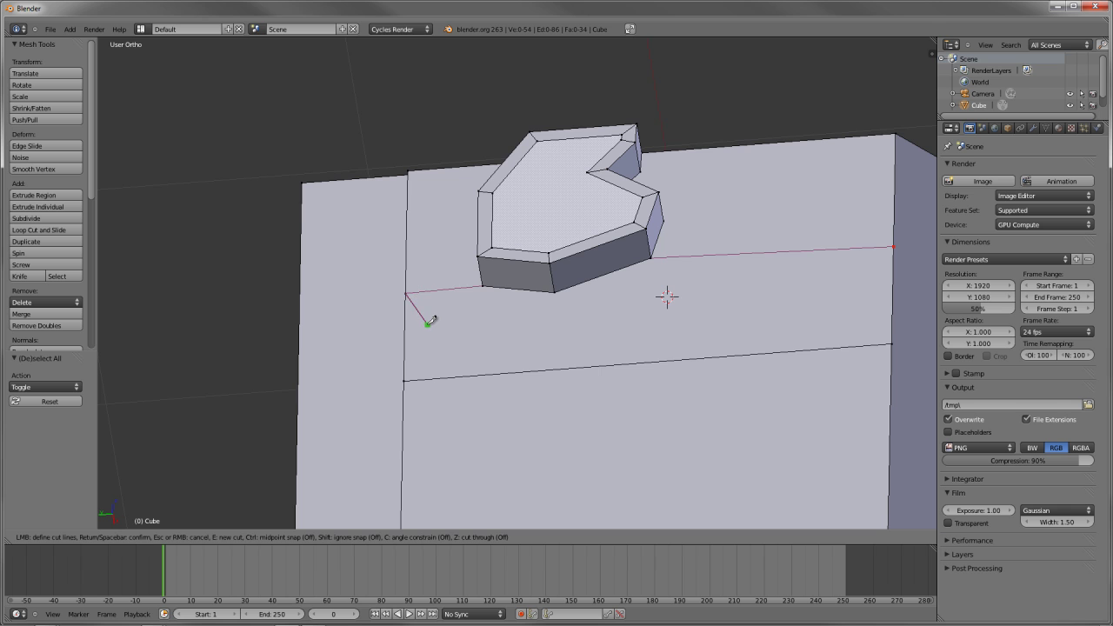
pyautogui.press('Return')
# Step: Try a Knife cut across the visible faces of the whole model's lower part, and remove the cut again
pyautogui.moveTo(430, 321)
pyautogui.mouseDown(button='middle')
pyautogui.moveTo(628, 333)
pyautogui.moveTo(624, 293)
pyautogui.moveTo(598, 259)
pyautogui.moveTo(651, 352)
pyautogui.moveTo(646, 301)
pyautogui.mouseUp(button='middle')
pyautogui.scroll(-6, 598, 259)
pyautogui.press('z')
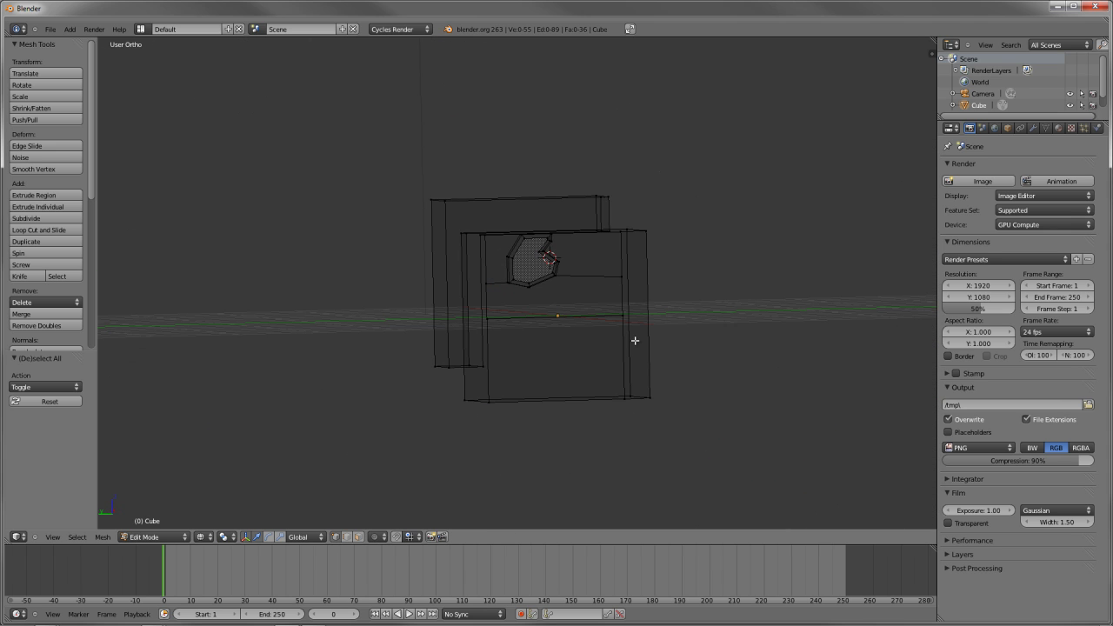
pyautogui.press('z')
pyautogui.press('k')
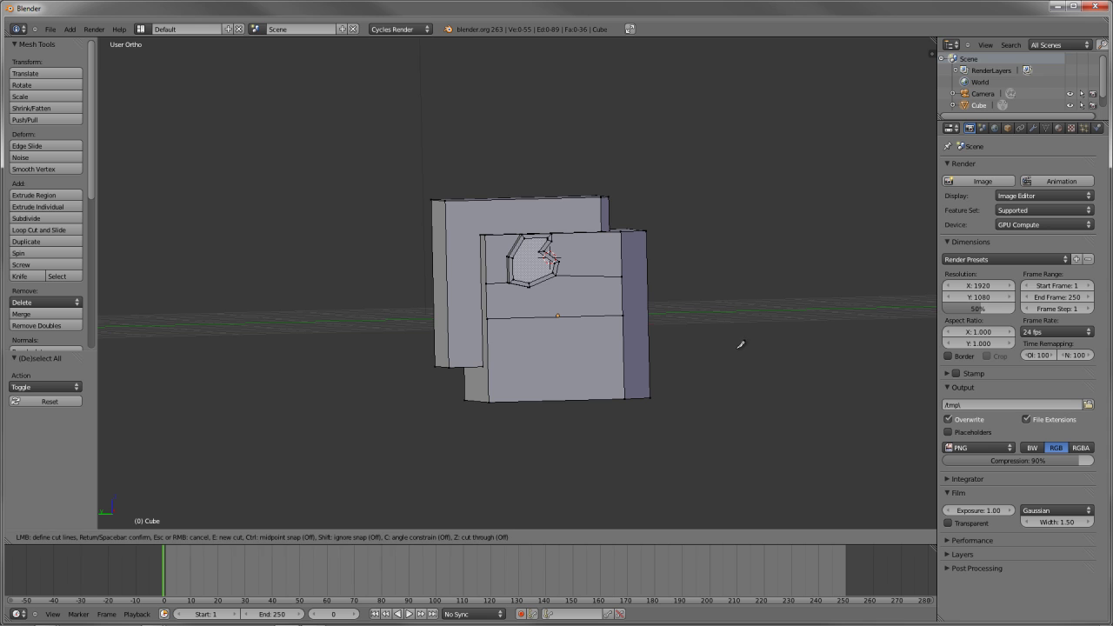
pyautogui.click(648, 342)
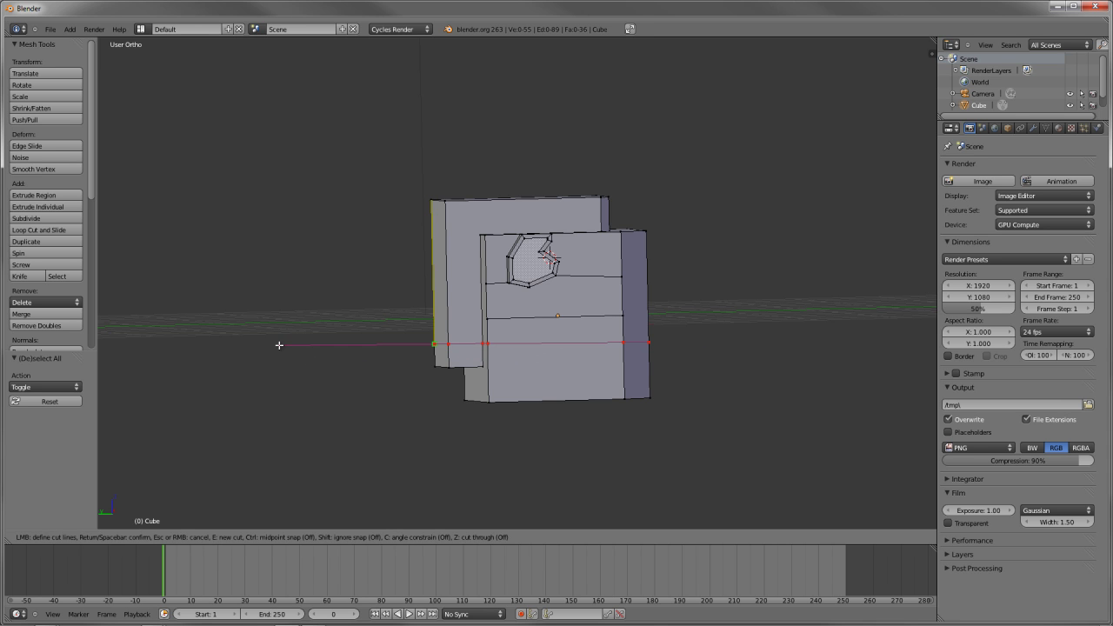
pyautogui.press('Return')
pyautogui.moveTo(336, 321); pyautogui.dragTo(513, 304, button='middle')
pyautogui.press('x')
pyautogui.click(571, 322)
# Step: Knife across the lower part of the whole model with Cut Through enabled, and examine the cut on the rear faces
pyautogui.press('k')
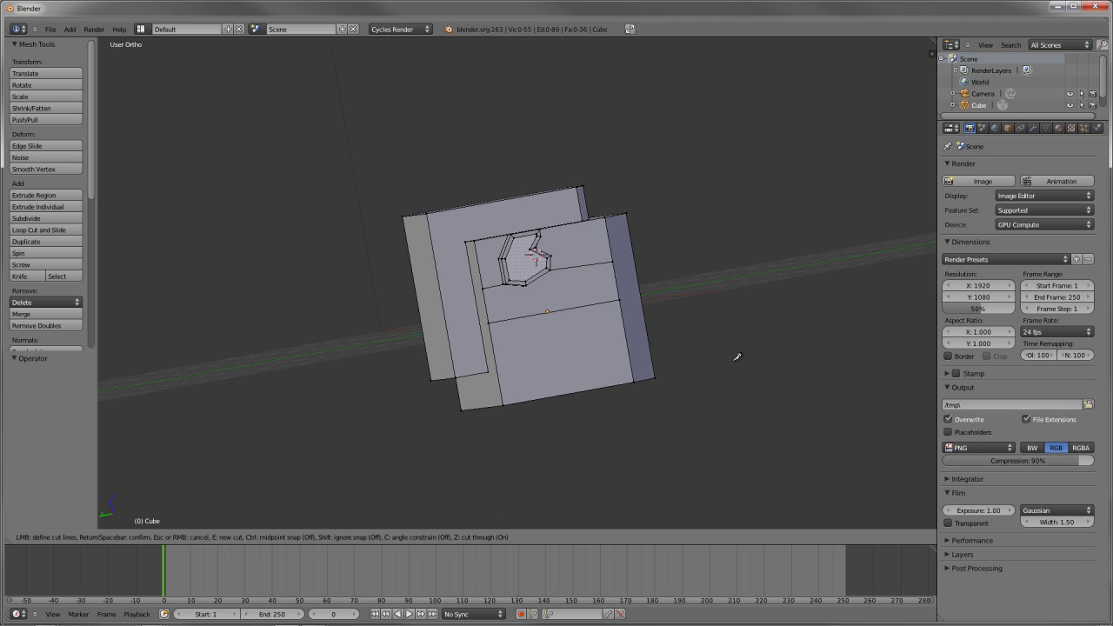
pyautogui.press('Return')
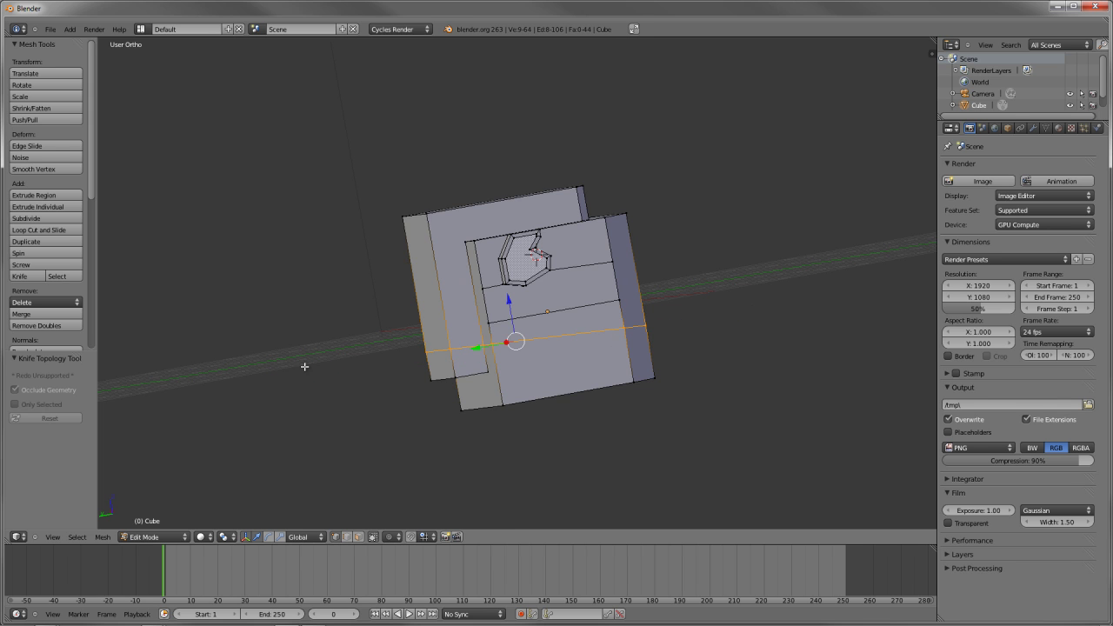
pyautogui.moveTo(252, 290); pyautogui.dragTo(492, 208, button='middle')
pyautogui.scroll(3, 481, 262)
pyautogui.moveTo(392, 351); pyautogui.dragTo(467, 321, button='middle')
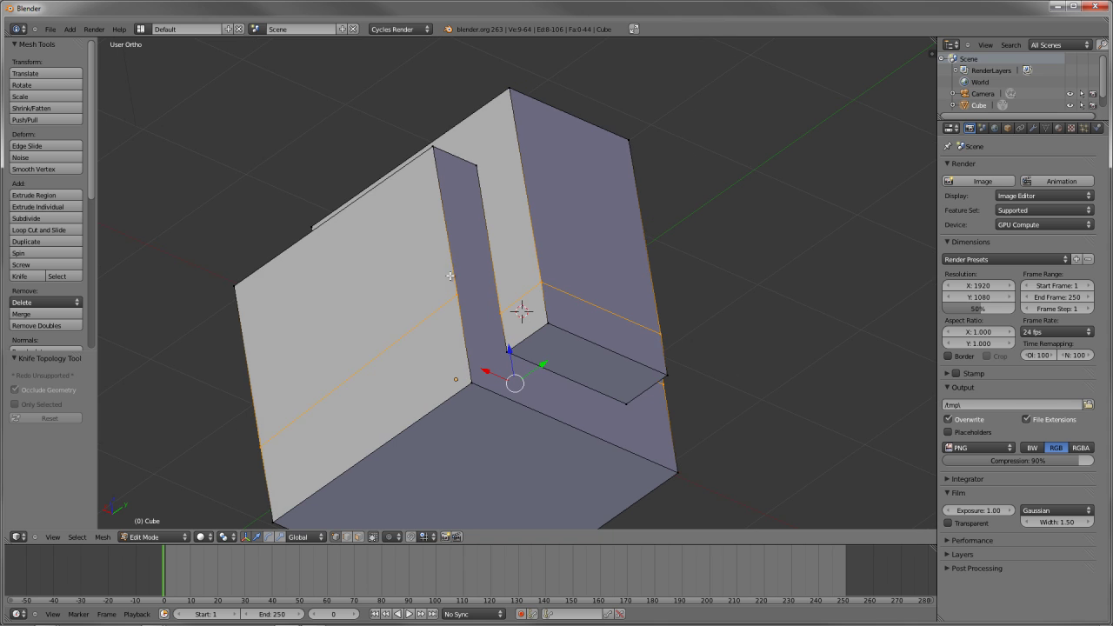
pyautogui.scroll(-3, 530, 329)
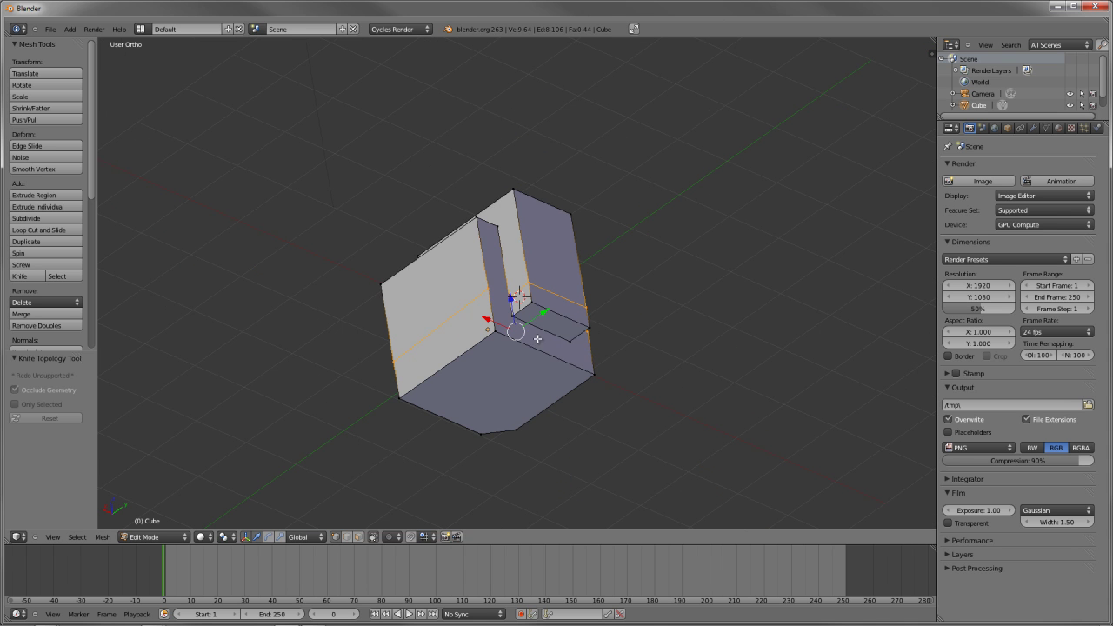
pyautogui.moveTo(496, 230); pyautogui.dragTo(539, 336, button='middle')
pyautogui.scroll(3, 500, 285)
pyautogui.moveTo(520, 298); pyautogui.dragTo(570, 393, button='middle')
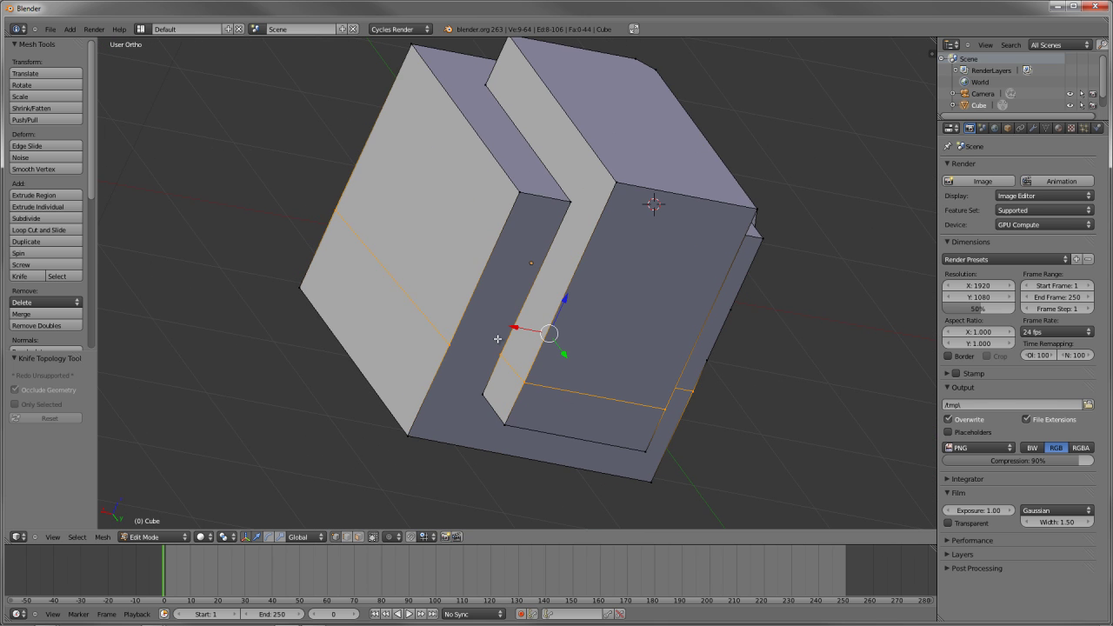
# Step: Try to bridge the gap in the cut on the recessed strip face with the Knife
pyautogui.press('k')
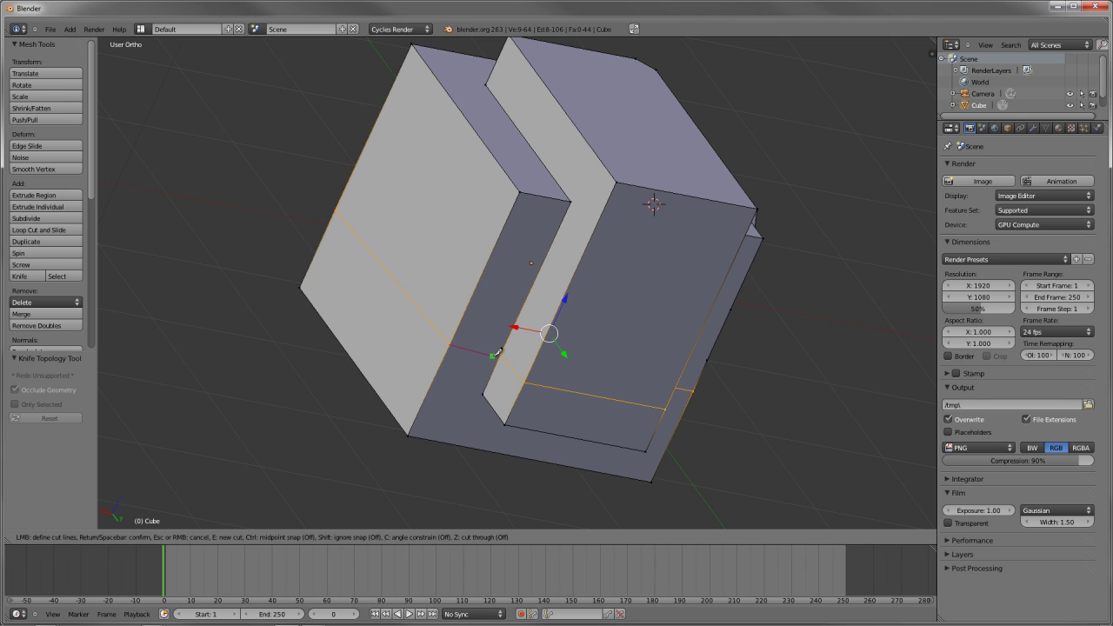
pyautogui.click(500, 353)
pyautogui.press('Return')
# Step: Connect the two cut vertices on either side of the recessed strip face with Vertex Connect
pyautogui.rightClick(448, 345)
pyautogui.keyDown('shift'); pyautogui.rightClick(504, 355); pyautogui.keyUp('shift')
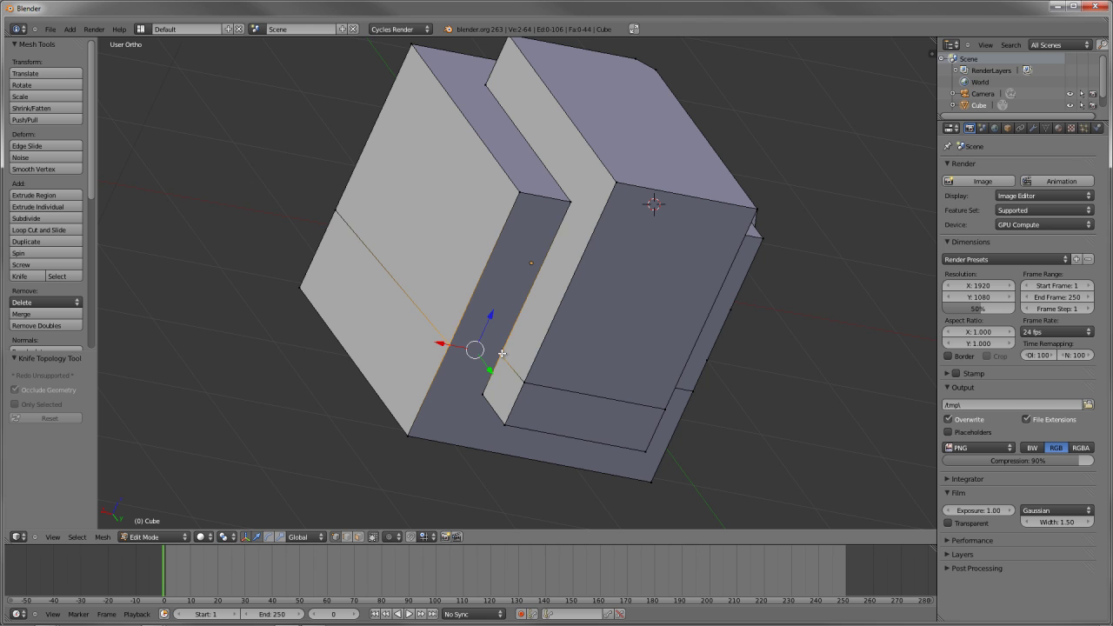
pyautogui.press('j')
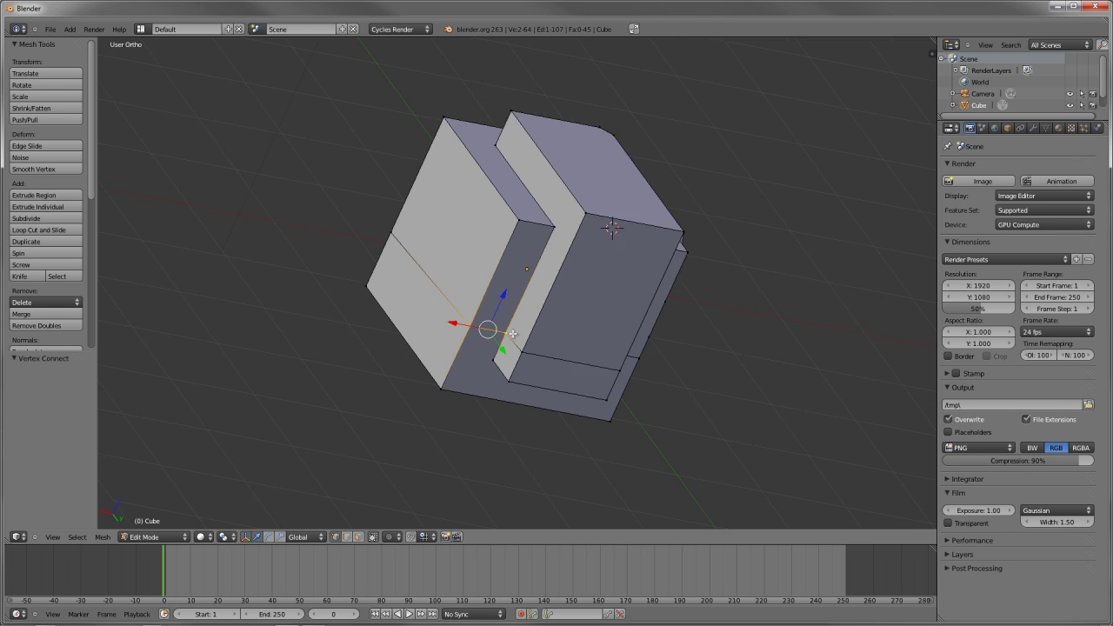
# Step: Undo the vertex connection across the recessed strip face and make it again with Vertex Connect
pyautogui.hotkey('ctrl', 'z')
pyautogui.hotkey('ctrl', 'v')
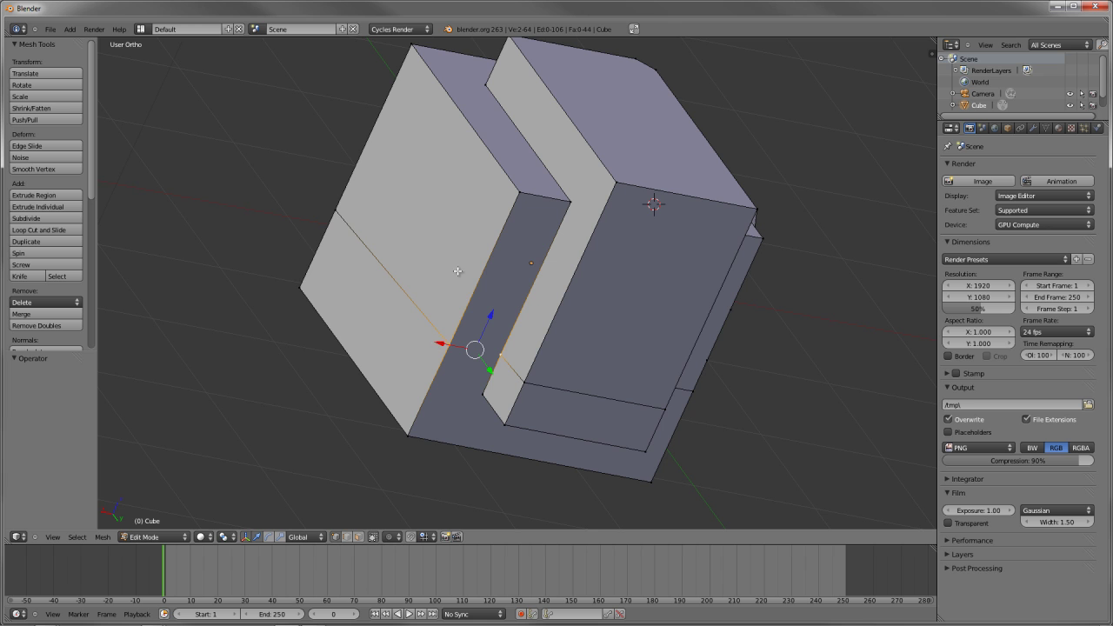
pyautogui.hotkey('ctrl', 'v')
pyautogui.click(457, 338)
# Step: Connect the two upper corner vertices on either side of the recess with Vertex Connect
pyautogui.moveTo(641, 301); pyautogui.dragTo(600, 260, button='middle')
pyautogui.press('a')
pyautogui.rightClick(575, 224)
pyautogui.keyDown('shift'); pyautogui.rightClick(517, 191); pyautogui.keyUp('shift')
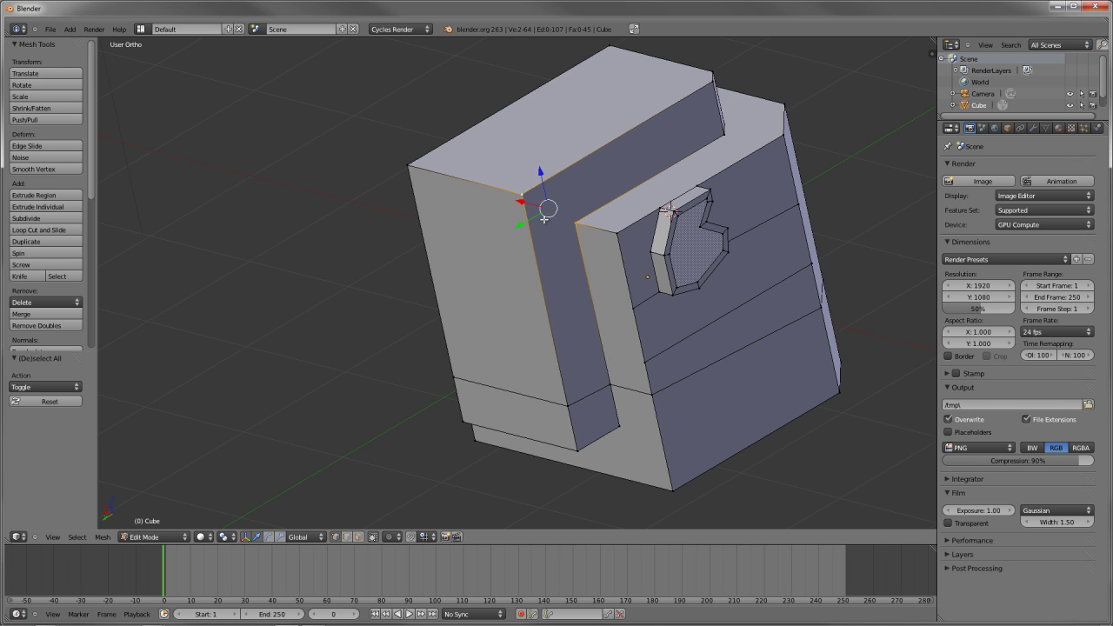
pyautogui.press('j')
pyautogui.moveTo(572, 345); pyautogui.dragTo(561, 333, button='middle')
pyautogui.press('a')
# Step: Add two evenly spaced loop cuts above the existing knife cut on the block beside the recess
pyautogui.moveTo(647, 379); pyautogui.dragTo(543, 317, button='middle')
pyautogui.hotkey('ctrl', 'r')
pyautogui.scroll(2, 526, 323)
pyautogui.scroll(-1, 526, 323)
pyautogui.click(527, 318)
pyautogui.rightClick(589, 278)
# Step: Connect the new loop cut vertices across the recess with Vertex Connect
pyautogui.rightClick(589, 278)
pyautogui.keyDown('shift'); pyautogui.rightClick(543, 258); pyautogui.keyUp('shift')
pyautogui.press('j')
pyautogui.rightClick(606, 333)
pyautogui.keyDown('shift'); pyautogui.rightClick(549, 311); pyautogui.keyUp('shift')
# Step: Add two evenly spaced horizontal loop cuts to the other block without sliding them
pyautogui.moveTo(338, 336); pyautogui.dragTo(377, 287, button='middle')
pyautogui.hotkey('ctrl', 'r')
pyautogui.scroll(1, 377, 288)
pyautogui.click(378, 288)
pyautogui.rightClick(378, 288)
# Step: Knife across the light recess wall to join the ends of the loop cuts on both blocks
pyautogui.press('a')
pyautogui.press('k')
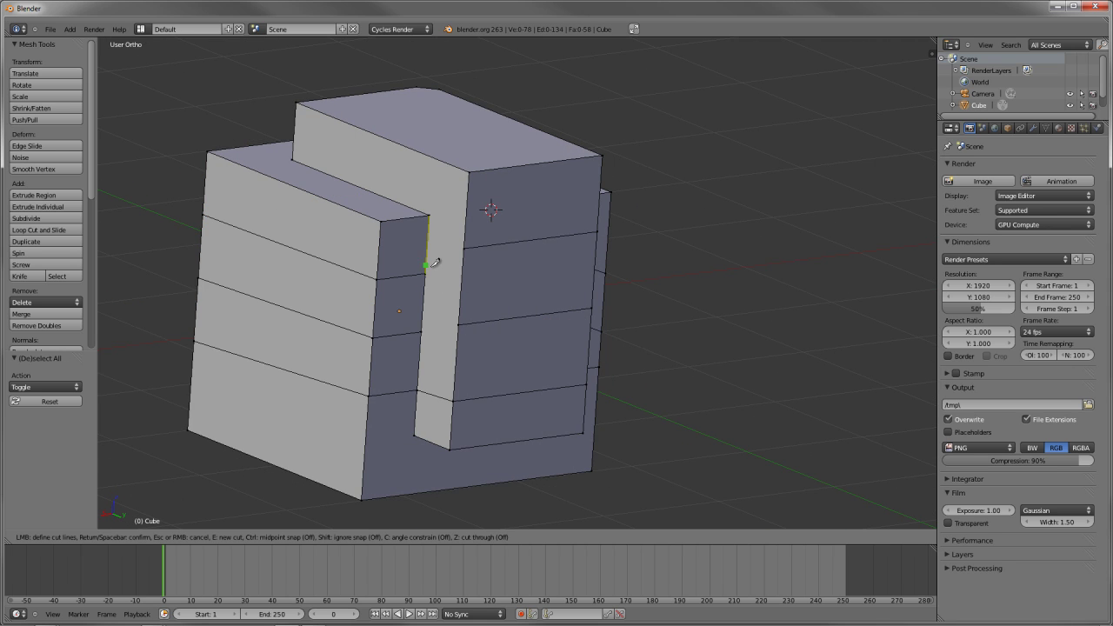
pyautogui.click(426, 273)
pyautogui.click(462, 250)
pyautogui.click(421, 330)
pyautogui.press('Return')
pyautogui.scroll(3, 430, 238)
pyautogui.press('a')
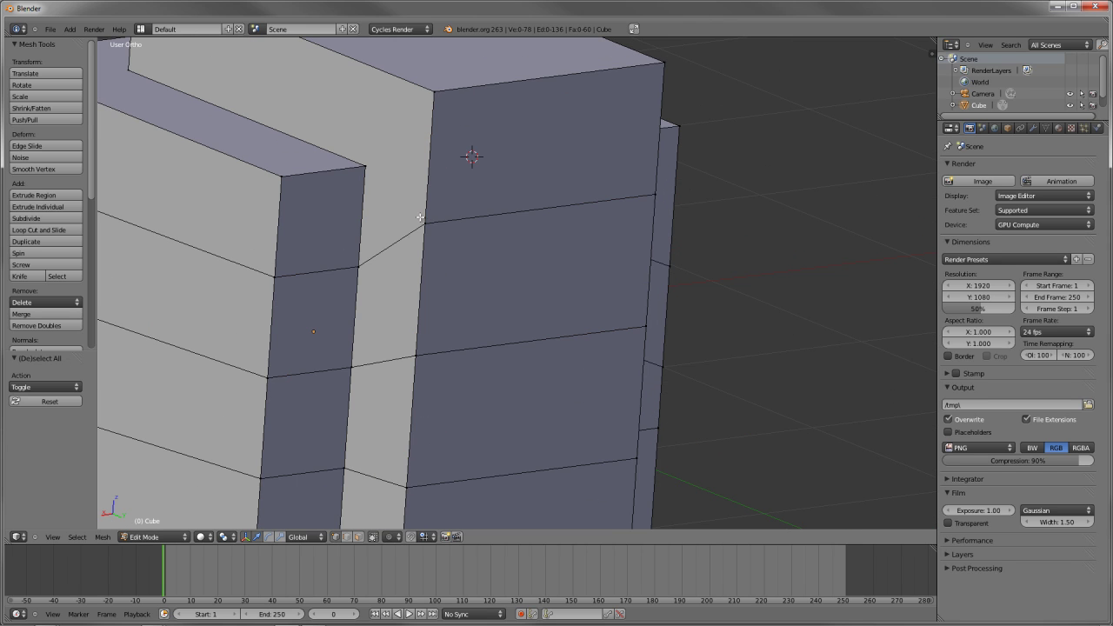
# Step: Connect two further pairs of loop cut vertices across the unsplit faces with Vertex Connect
pyautogui.scroll(-3, 364, 268)
pyautogui.moveTo(436, 325); pyautogui.dragTo(397, 352, button='middle')
pyautogui.rightClick(376, 349)
pyautogui.keyDown('shift'); pyautogui.rightClick(320, 353); pyautogui.keyUp('shift')
pyautogui.press('j')
pyautogui.rightClick(478, 346)
pyautogui.keyDown('shift'); pyautogui.rightClick(519, 372); pyautogui.keyUp('shift')
pyautogui.press('j')
# Step: Connect another pair of cut vertices on a neighbouring face with Vertex Connect
pyautogui.moveTo(579, 343); pyautogui.dragTo(586, 252, button='middle')
pyautogui.press('a')
pyautogui.rightClick(590, 246)
pyautogui.keyDown('shift'); pyautogui.rightClick(606, 188); pyautogui.keyUp('shift')
pyautogui.press('j')
# Step: Knife an irregular closed outline over the lower edge, spanning the side face and the underside of the model
pyautogui.moveTo(311, 357); pyautogui.dragTo(544, 233, button='middle')
pyautogui.press('a')
pyautogui.scroll(5, 508, 363)
pyautogui.moveTo(496, 322); pyautogui.dragTo(547, 360, button='middle')
pyautogui.press('k')
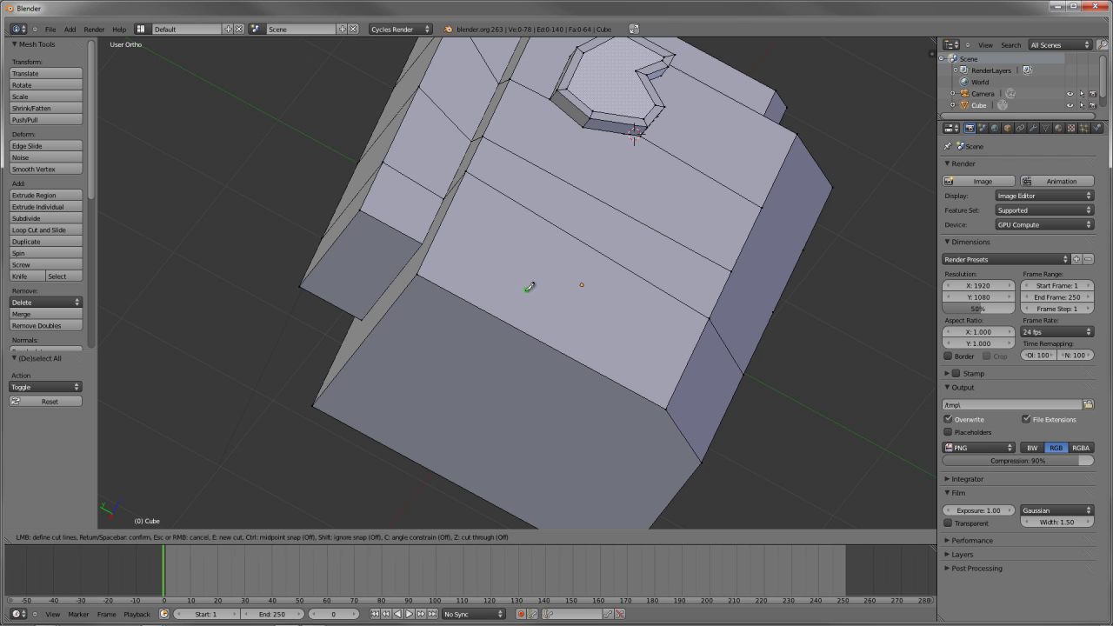
pyautogui.click(498, 320)
pyautogui.click(519, 290)
pyautogui.click(572, 293)
pyautogui.click(594, 328)
pyautogui.click(606, 347)
pyautogui.click(596, 372)
pyautogui.click(573, 407)
pyautogui.click(513, 411)
pyautogui.press('Return')
# Step: Extrude the knife-outlined faces on the lower side and underside in face select mode, and return to Object Mode
pyautogui.moveTo(536, 273); pyautogui.dragTo(417, 365, button='middle')
pyautogui.hotkey('ctrl', 'Tab')
pyautogui.click(513, 269)
pyautogui.press('e')
pyautogui.click(417, 366)
pyautogui.moveTo(452, 330); pyautogui.dragTo(587, 310, button='middle')
pyautogui.press('e')
pyautogui.click(539, 231)
pyautogui.press('a')
pyautogui.press('Tab')
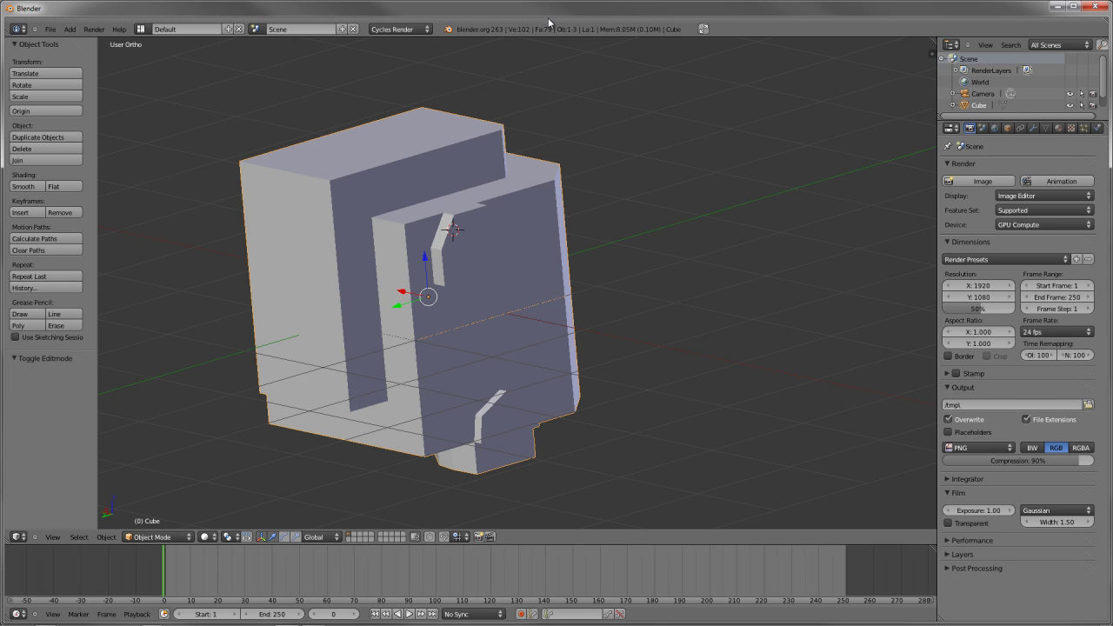
pyautogui.scroll(-4, 561, 234)
pyautogui.scroll(2, 539, 273)
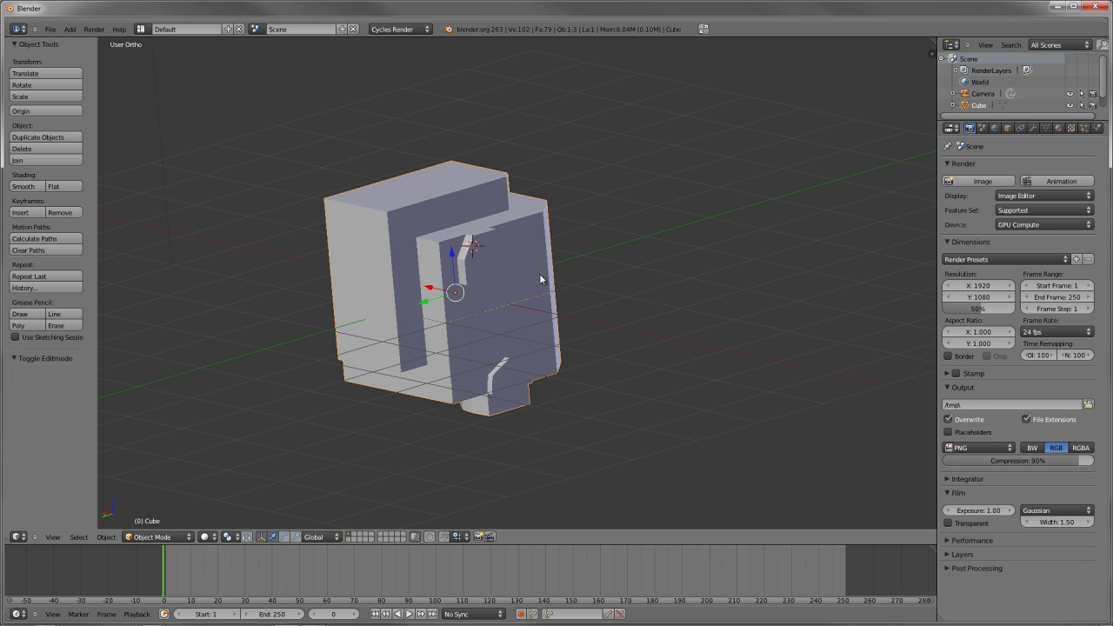
# Step: Inset the top face of the taller block in Edit Mode and widen the inset border
pyautogui.press('Tab')
pyautogui.keyDown('shift'); pyautogui.moveTo(450, 250); pyautogui.dragTo(477, 311, button='middle'); pyautogui.keyUp('shift')
pyautogui.rightClick(443, 255)
pyautogui.keyDown('shift'); pyautogui.moveTo(444, 256); pyautogui.dragTo(572, 331, button='middle'); pyautogui.keyUp('shift')
pyautogui.hotkey('ctrl', 'f')
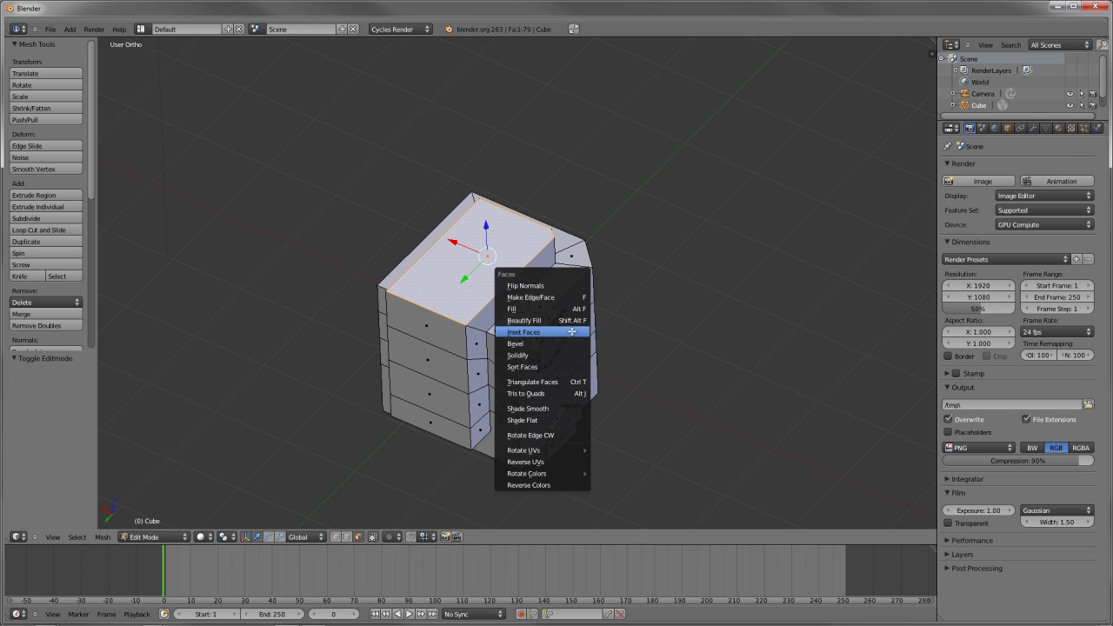
pyautogui.click(572, 331)
pyautogui.moveTo(48, 429); pyautogui.dragTo(148, 378)
# Step: Duplicate the inset top faces and move the copy up above the block
pyautogui.hotkey('shift', 'd')
pyautogui.press('z')
pyautogui.press('Escape')
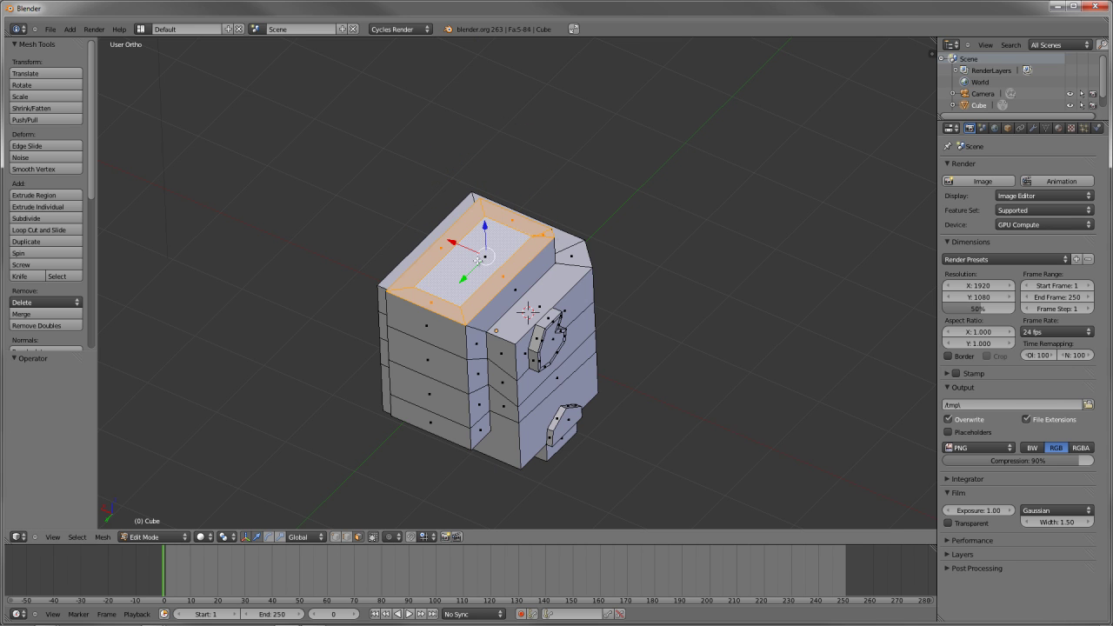
pyautogui.press('g')
pyautogui.click(537, 179)
pyautogui.press('a')
# Step: Join the inner faces of the floating copy and the block top with Bridge Two Edge Loops
pyautogui.rightClick(487, 166)
pyautogui.moveTo(487, 165); pyautogui.dragTo(579, 322, button='middle')
pyautogui.keyDown('shift'); pyautogui.rightClick(425, 298); pyautogui.keyUp('shift')
pyautogui.scroll(5, 580, 305)
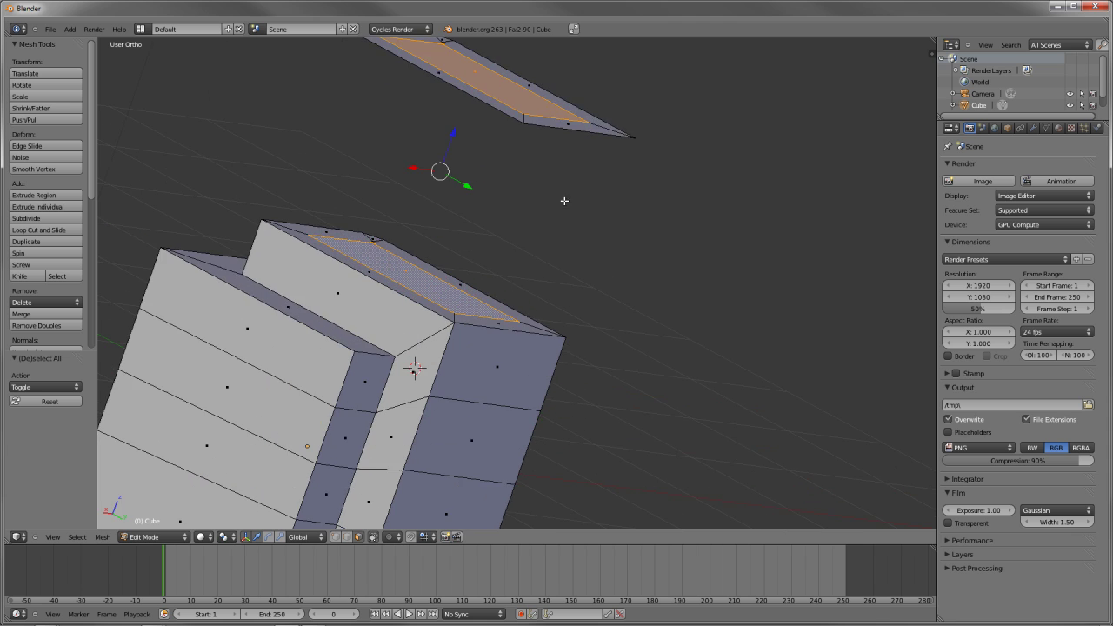
pyautogui.moveTo(581, 153); pyautogui.dragTo(612, 213, button='middle')
pyautogui.hotkey('ctrl', 'f')
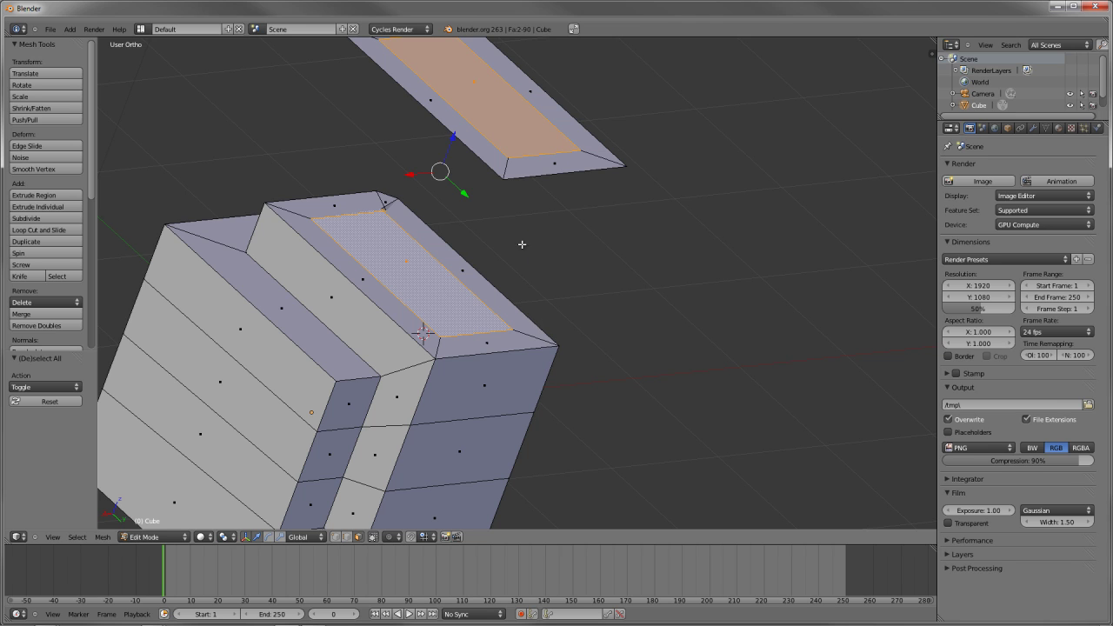
pyautogui.hotkey('ctrl', 'e')
pyautogui.hotkey('ctrl', 'e')
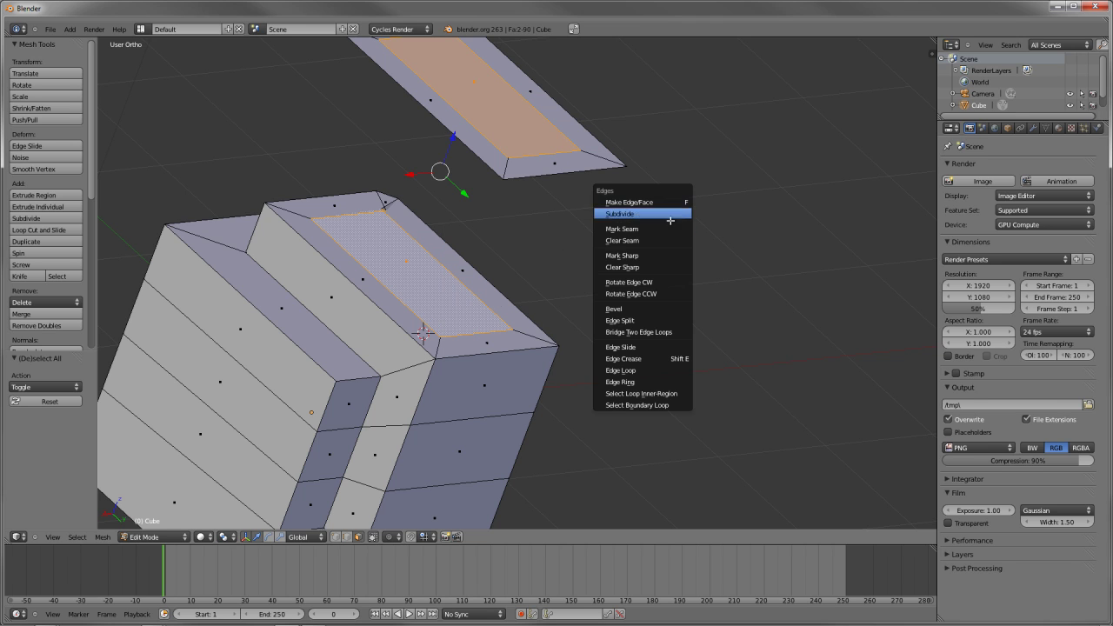
pyautogui.click(626, 332)
# Step: Try the bridge's Inside option, turn it off again, and inspect the bridge in wireframe and solid display
pyautogui.scroll(-3, 621, 324)
pyautogui.press('z')
pyautogui.moveTo(524, 274); pyautogui.dragTo(497, 298, button='middle')
pyautogui.scroll(2, 496, 299)
pyautogui.click(14, 376)
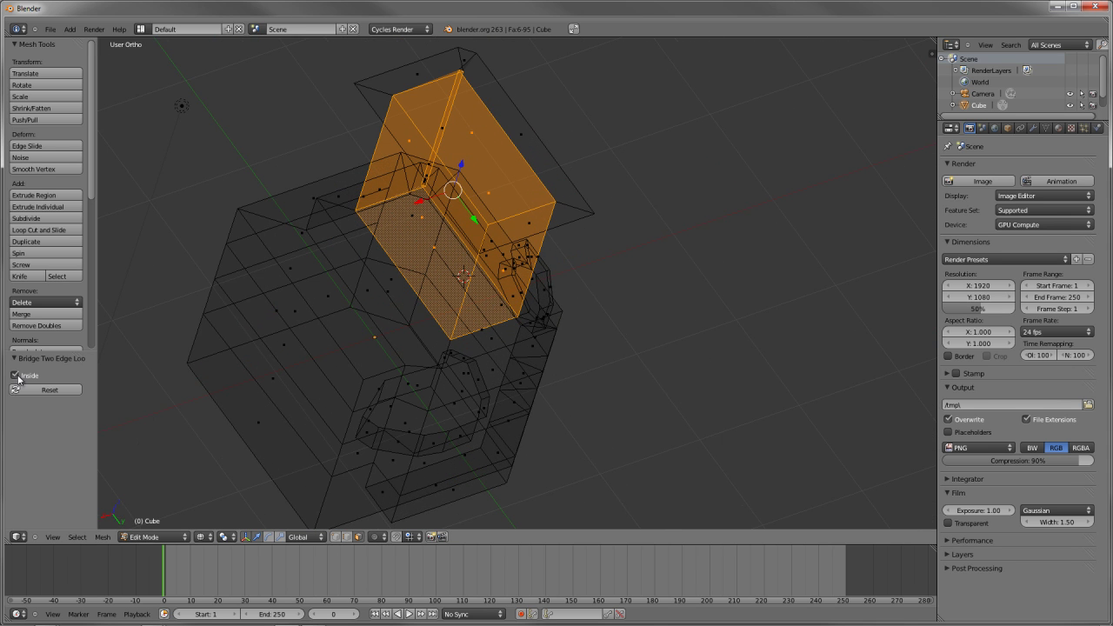
pyautogui.click(15, 376)
pyautogui.press('z')
pyautogui.press('z')
pyautogui.rightClick(426, 263)
pyautogui.press('z')
# Step: Delete the two inner faces that close the ends of the bridged tube
pyautogui.moveTo(485, 110)
pyautogui.mouseDown(button='middle')
pyautogui.moveTo(580, 280)
pyautogui.moveTo(433, 242)
pyautogui.mouseUp(button='middle')
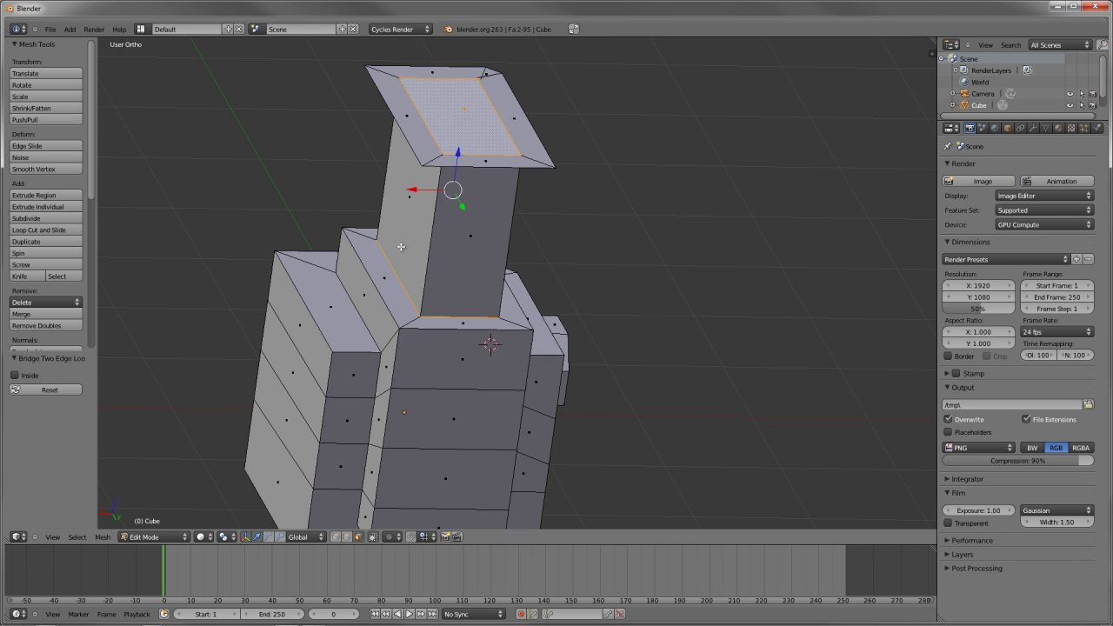
pyautogui.press('x')
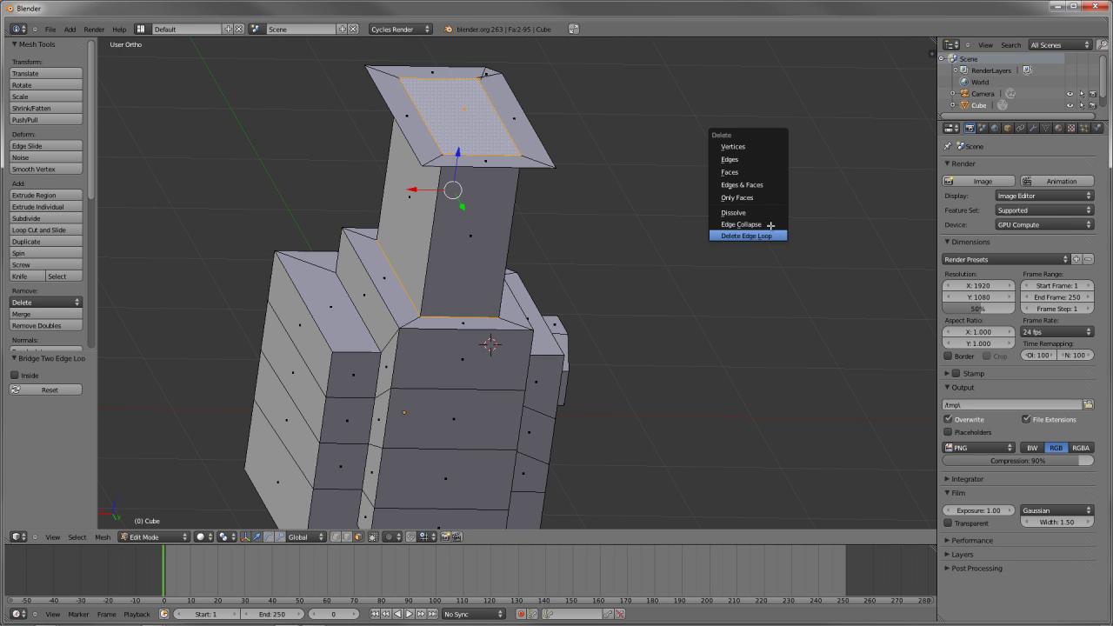
pyautogui.click(746, 166)
# Step: Examine the open bridged tube and the whole model from several sides in Edit Mode and Object Mode
pyautogui.moveTo(440, 332); pyautogui.dragTo(602, 272, button='middle')
pyautogui.moveTo(597, 214); pyautogui.dragTo(575, 266, button='middle')
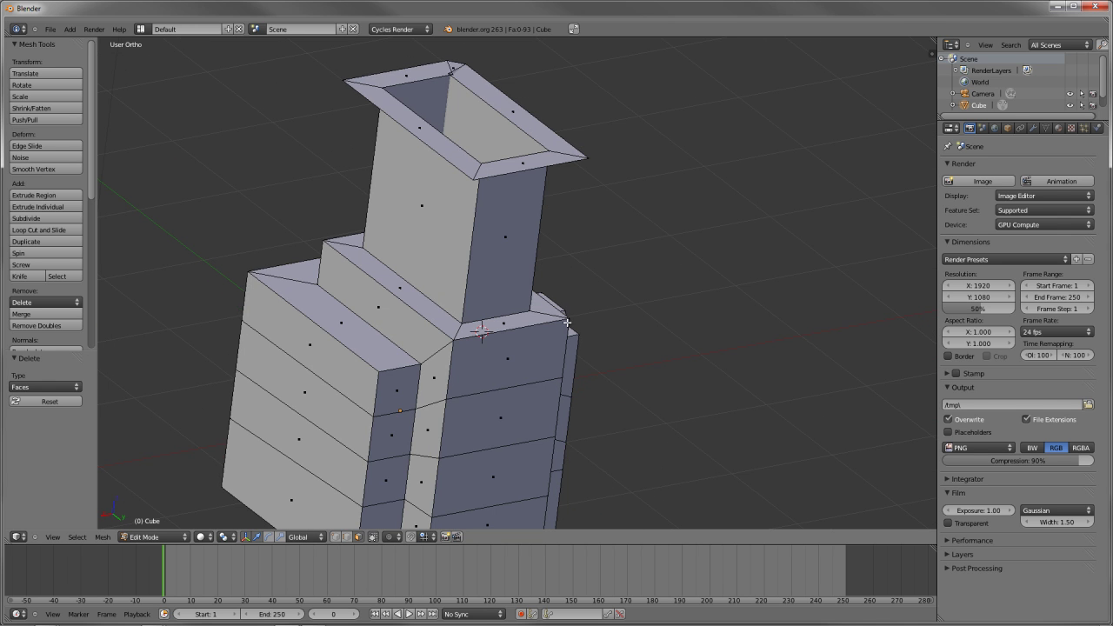
pyautogui.moveTo(573, 361); pyautogui.dragTo(555, 232, button='middle')
pyautogui.moveTo(597, 291); pyautogui.dragTo(574, 228, button='middle')
pyautogui.scroll(-5, 548, 235)
pyautogui.scroll(3, 574, 228)
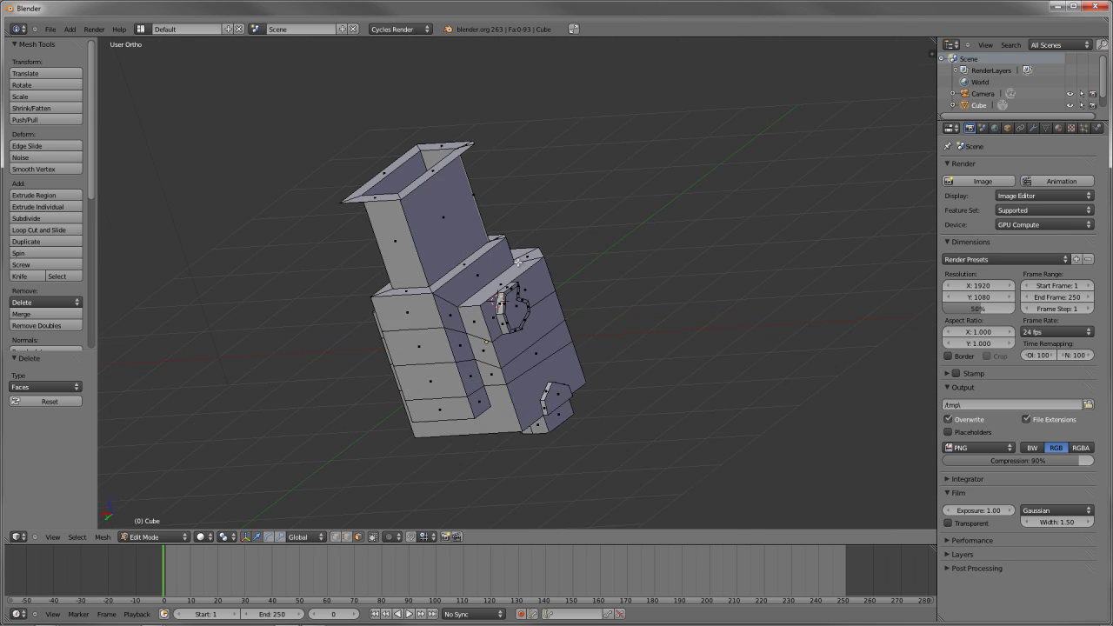
pyautogui.moveTo(582, 270); pyautogui.dragTo(608, 251, button='middle')
pyautogui.press('Tab')
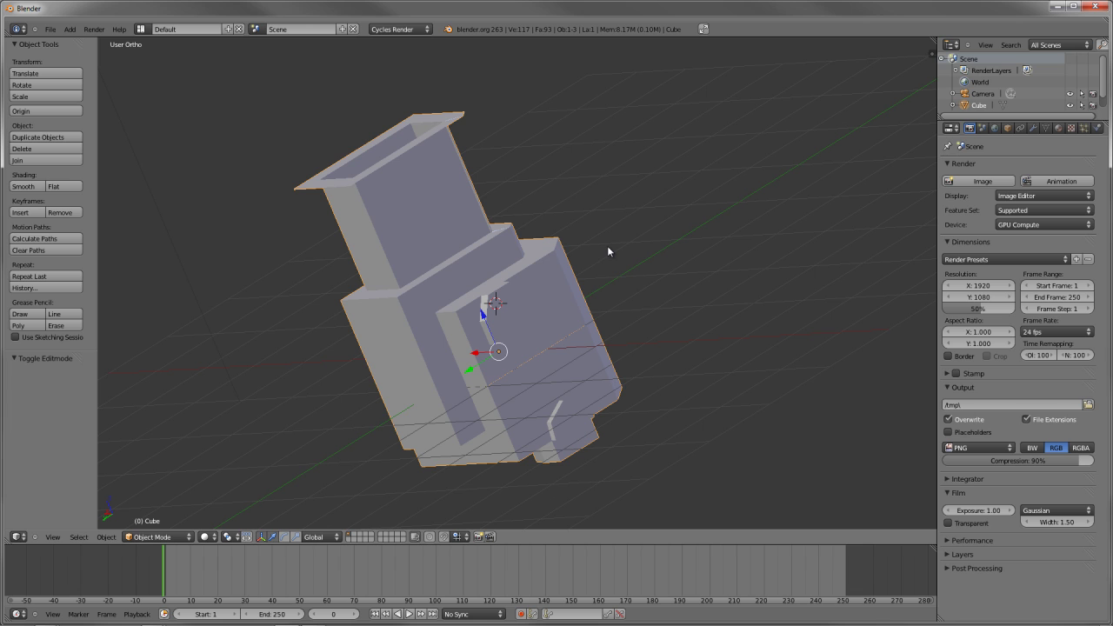
pyautogui.moveTo(592, 194); pyautogui.dragTo(552, 246, button='middle')
# Step: Duplicate the tube's outer rim edge loop in edge select mode and raise the copy about 0.617 along Z
pyautogui.press('Tab')
pyautogui.hotkey('ctrl', 'Tab')
pyautogui.click(446, 174)
pyautogui.rightClick(451, 153)
pyautogui.hotkey('shift', 'd')
pyautogui.press('z')
pyautogui.click(533, 145)
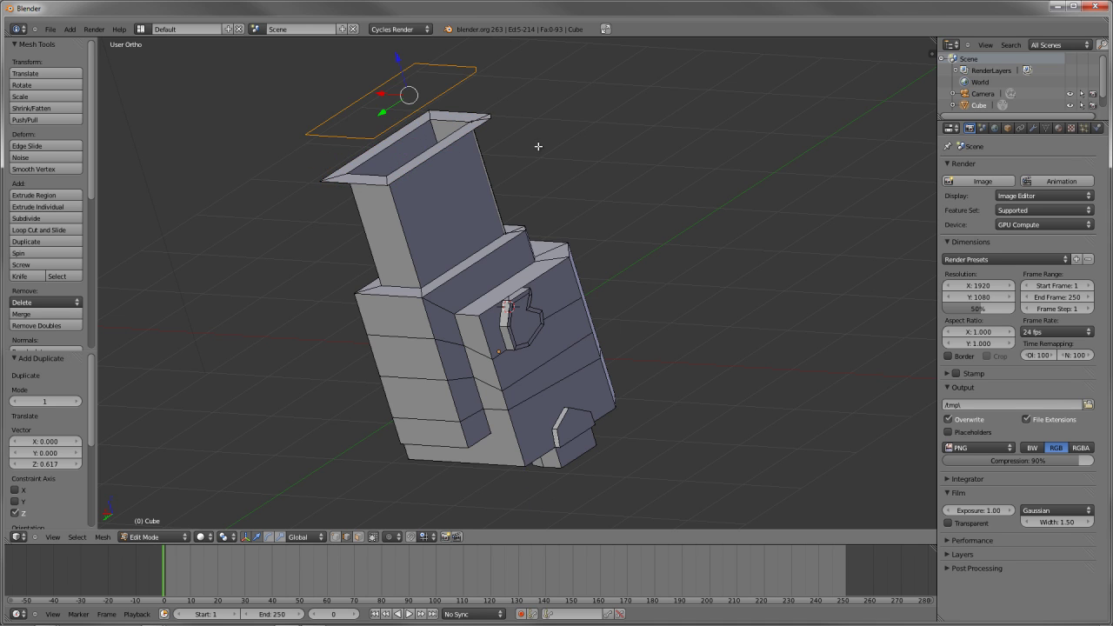
# Step: Duplicate the floating edge loop again and raise the second copy about 1.023 along Z
pyautogui.keyDown('shift'); pyautogui.moveTo(534, 144); pyautogui.dragTo(561, 269, button='middle'); pyautogui.keyUp('shift')
pyautogui.hotkey('shift', 'd')
pyautogui.press('z')
pyautogui.click(541, 186)
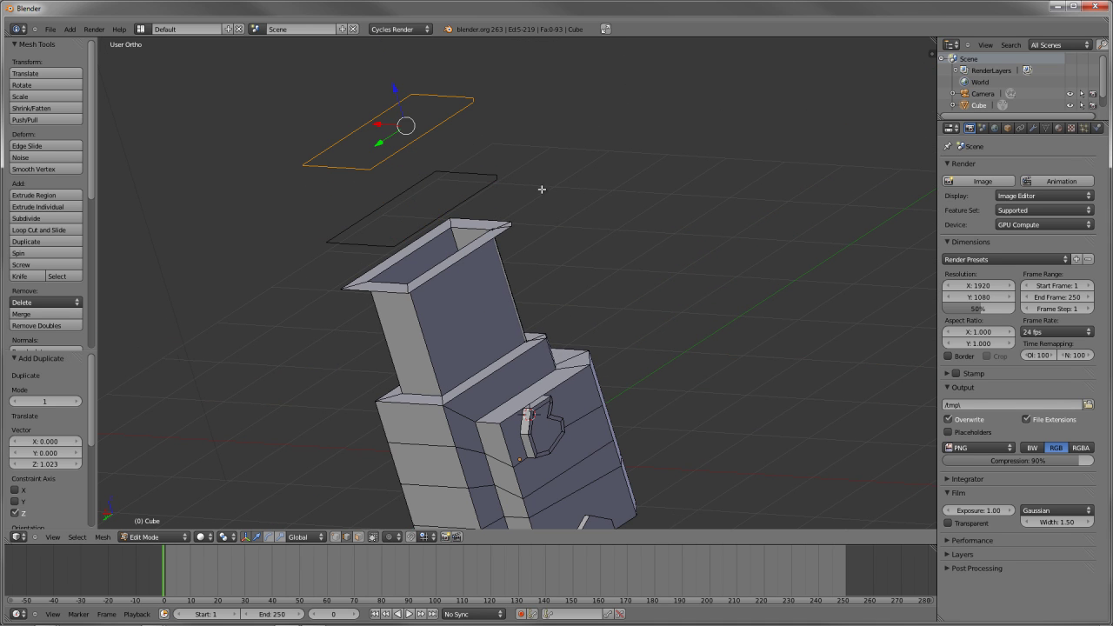
# Step: Bridge the two floating edge loops and undo the bridge
pyautogui.hotkey('ctrl', 'e')
pyautogui.click(629, 185)
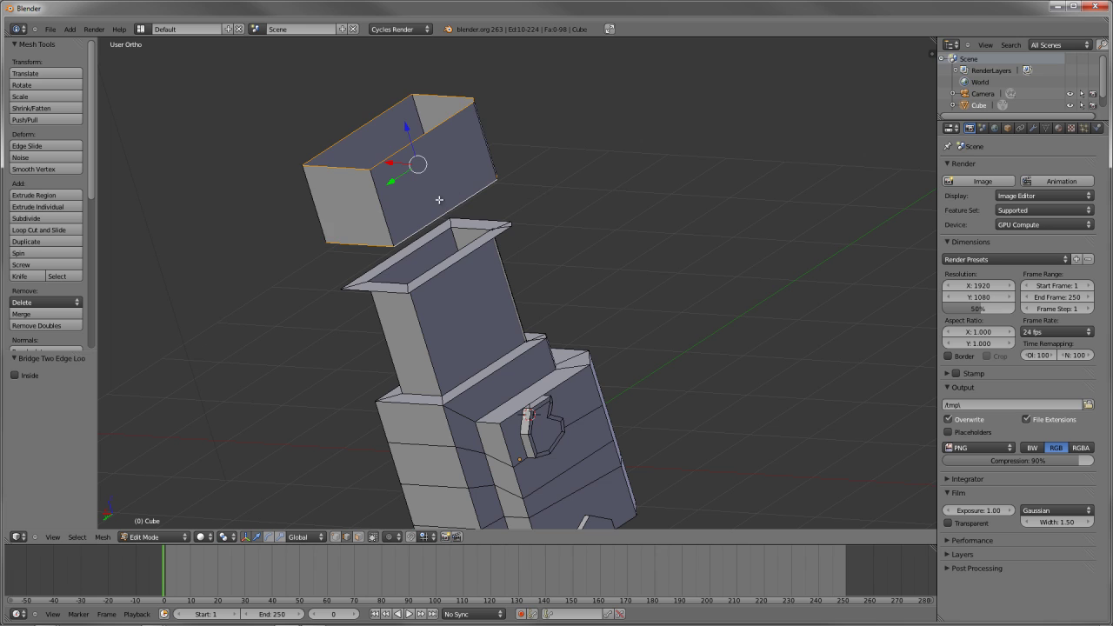
pyautogui.hotkey('ctrl', 'z')
# Step: Dissolve one corner vertex of the lower floating loop in vertex select mode
pyautogui.hotkey('ctrl', 'Tab')
pyautogui.click(485, 173)
pyautogui.press('a')
pyautogui.rightClick(498, 178)
pyautogui.scroll(2, 560, 232)
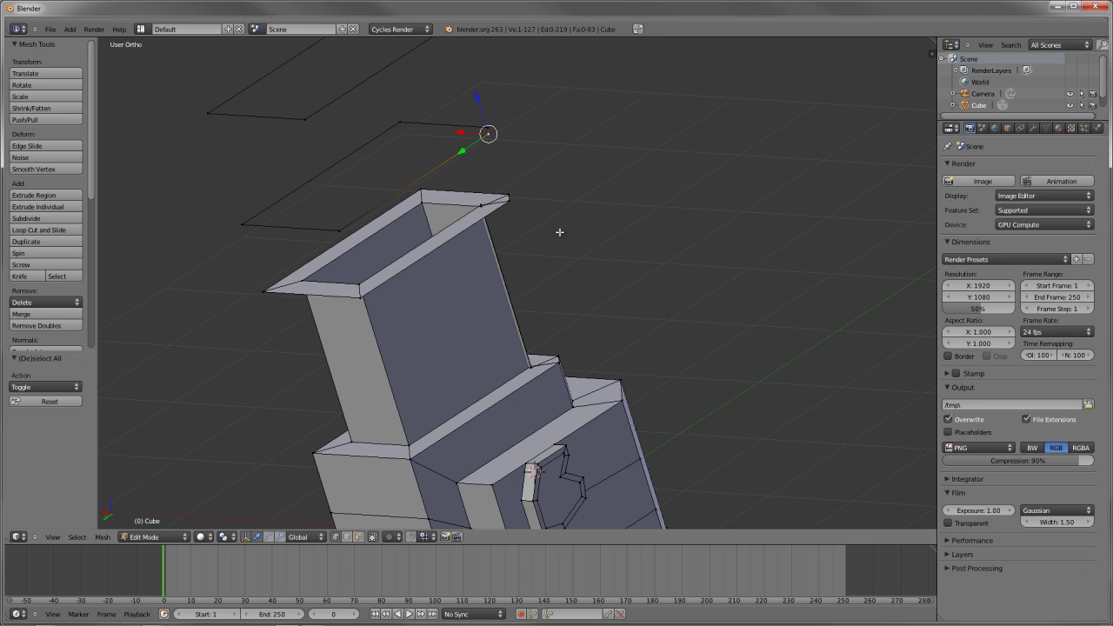
pyautogui.press('x')
pyautogui.click(534, 273)
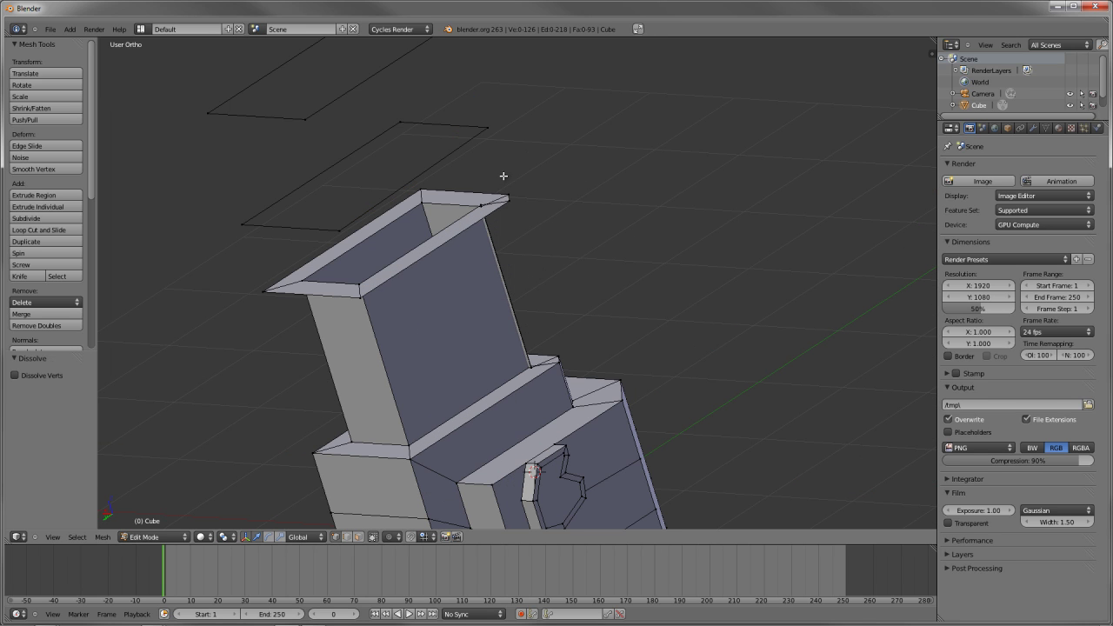
# Step: Try to bridge the two floating loops with their unequal edge counts
pyautogui.scroll(-3, 446, 135)
pyautogui.press('l')
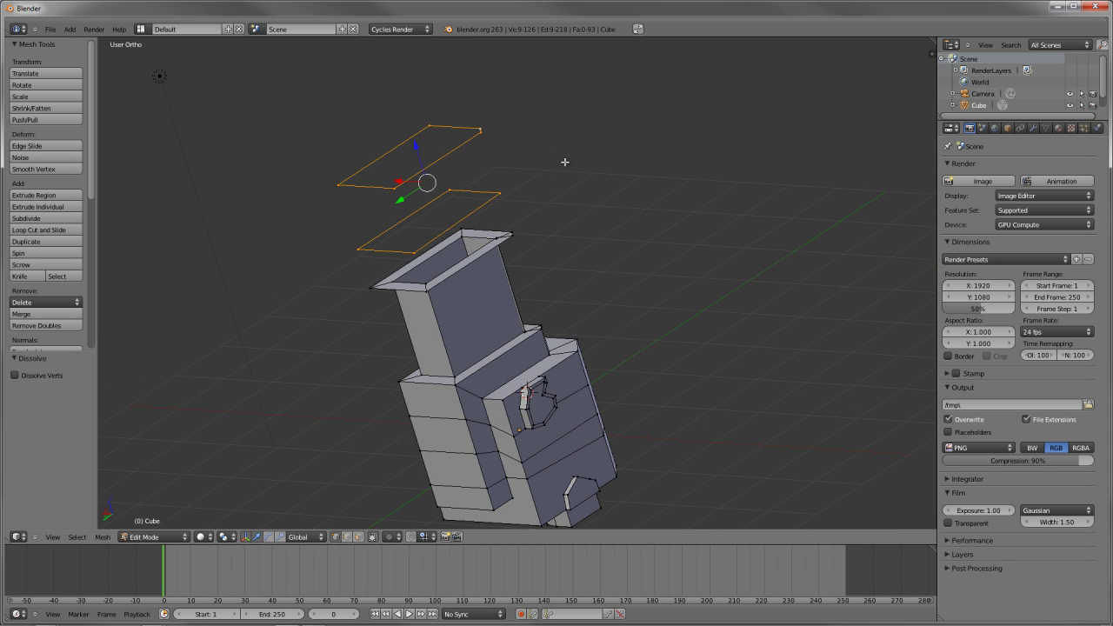
pyautogui.hotkey('ctrl', 'e')
pyautogui.click(535, 176)
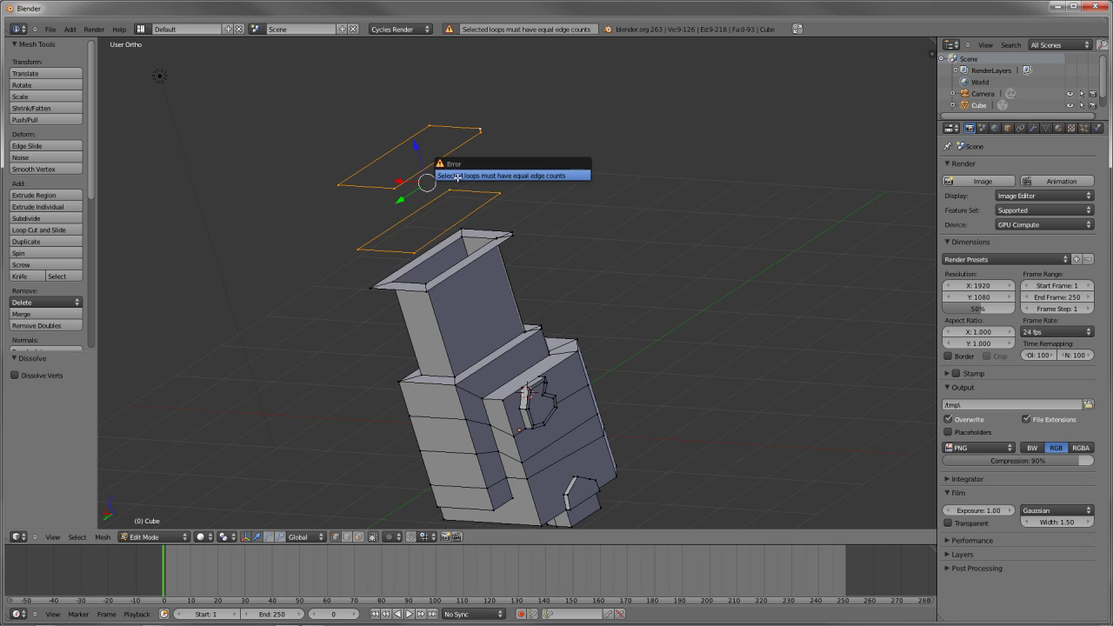
# Step: Undo the loop selection and the dissolve of the lower loop's corner vertex
pyautogui.hotkey('ctrl', 'z')
pyautogui.hotkey('ctrl', 'z')
pyautogui.hotkey('ctrl', 'z')
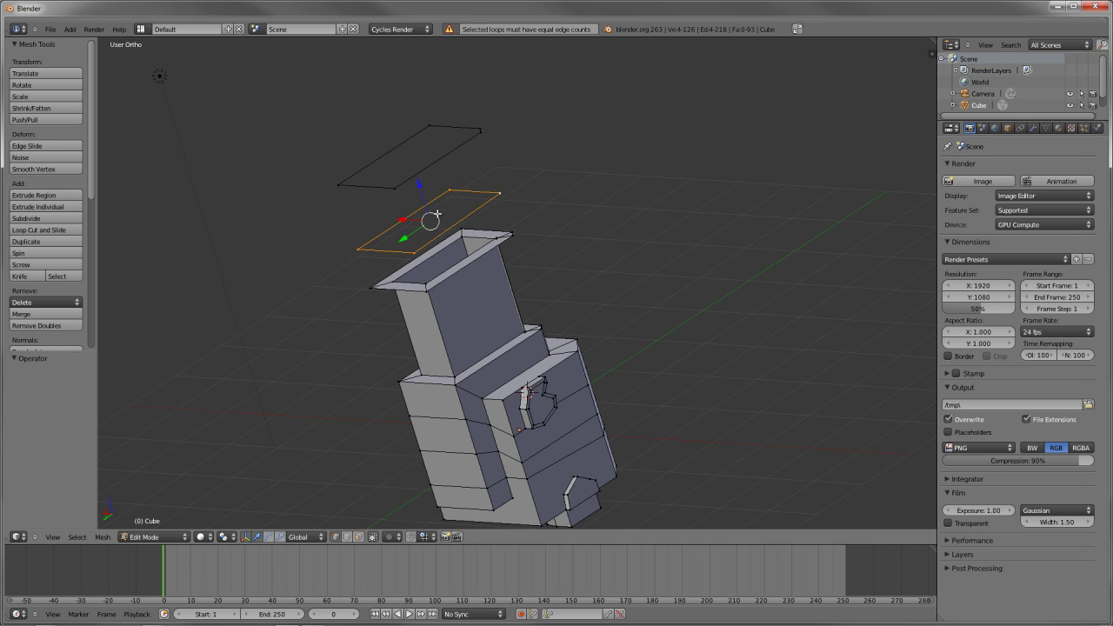
pyautogui.keyDown('shift'); pyautogui.rightClick(507, 195); pyautogui.keyUp('shift')
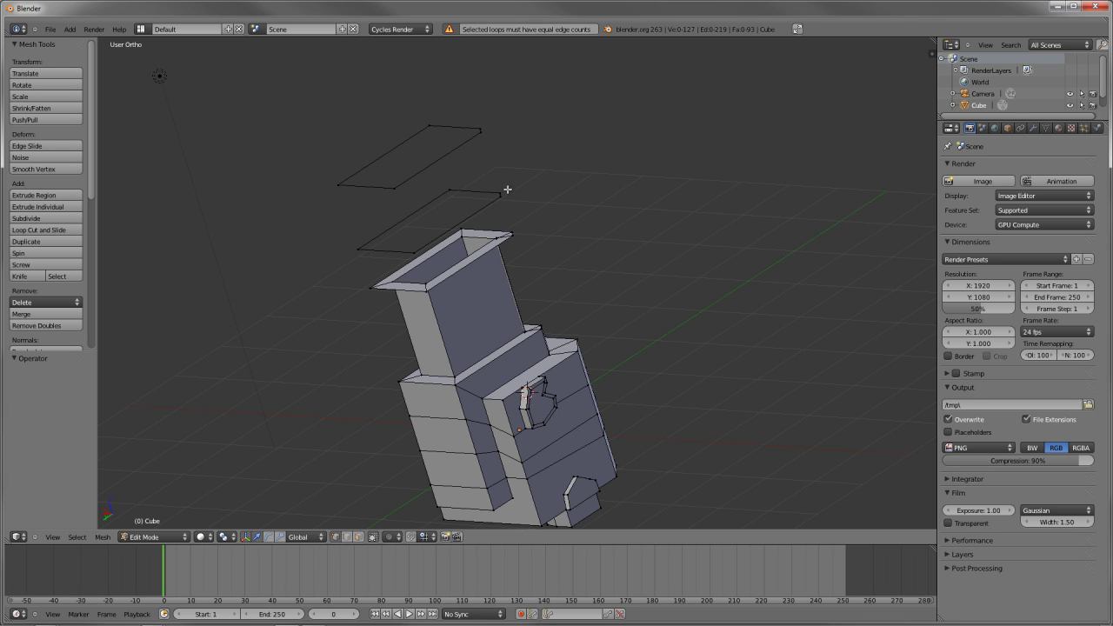
# Step: Select both floating edge loops and delete their vertices
pyautogui.press('l')
pyautogui.press('l')
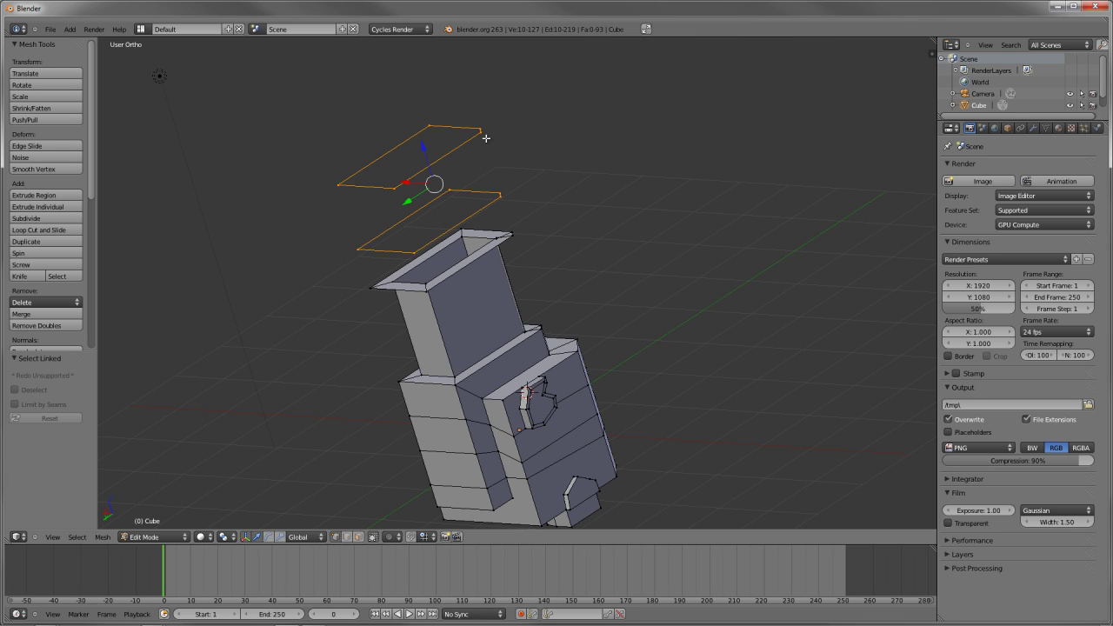
pyautogui.press('x')
pyautogui.click(477, 78)
# Step: Try Edge Slide on the uppermost horizontal cut edge across the front of the taller block
pyautogui.moveTo(530, 208); pyautogui.dragTo(392, 352, button='middle')
pyautogui.scroll(2, 393, 351)
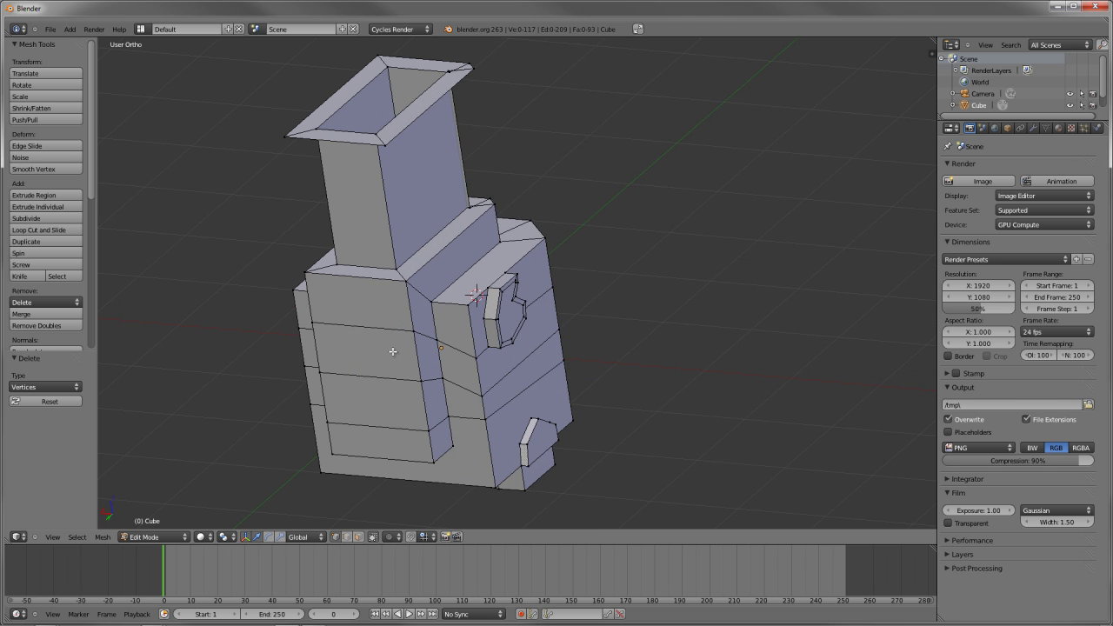
pyautogui.rightClick(412, 329)
pyautogui.moveTo(412, 330); pyautogui.dragTo(383, 335, button='middle')
pyautogui.scroll(1, 367, 339)
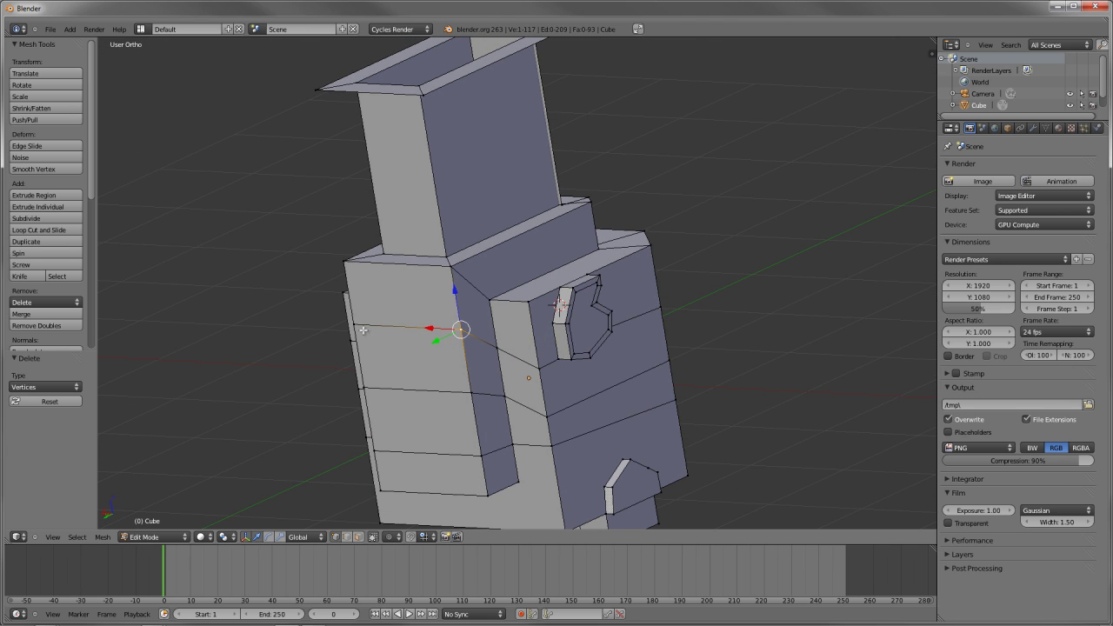
pyautogui.keyDown('shift'); pyautogui.rightClick(355, 323); pyautogui.keyUp('shift')
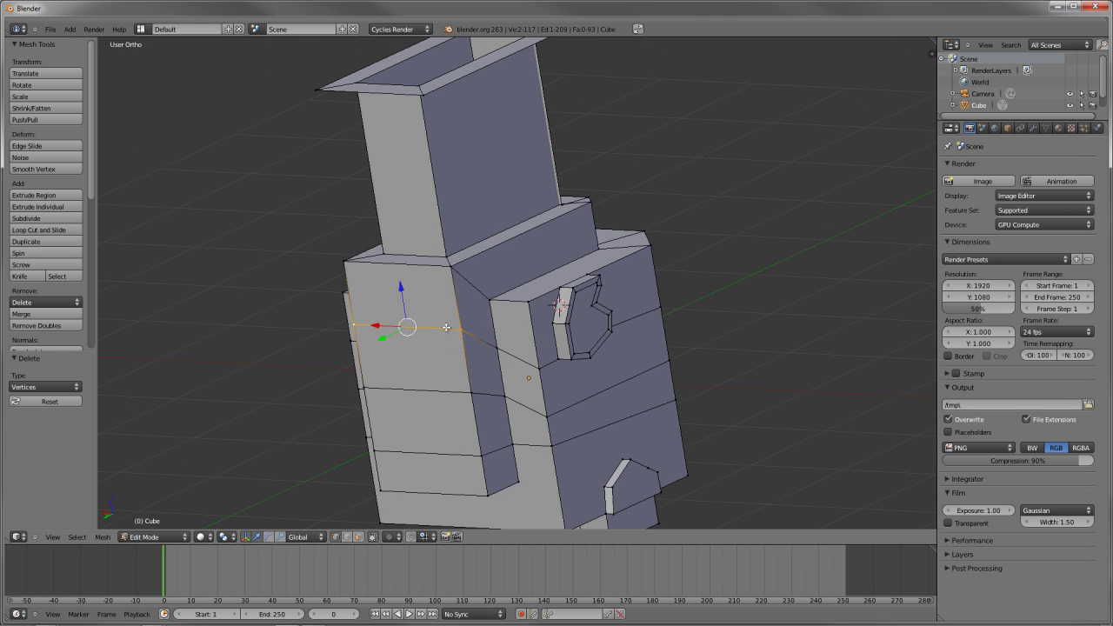
pyautogui.hotkey('ctrl', 'e')
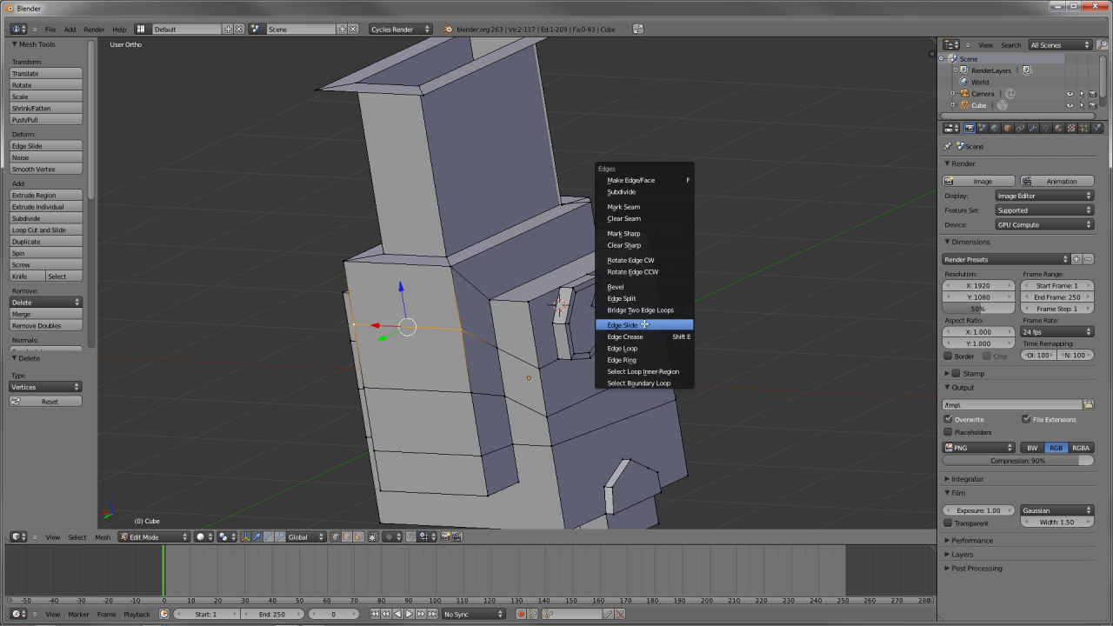
pyautogui.click(644, 324)
pyautogui.rightClick(549, 301)
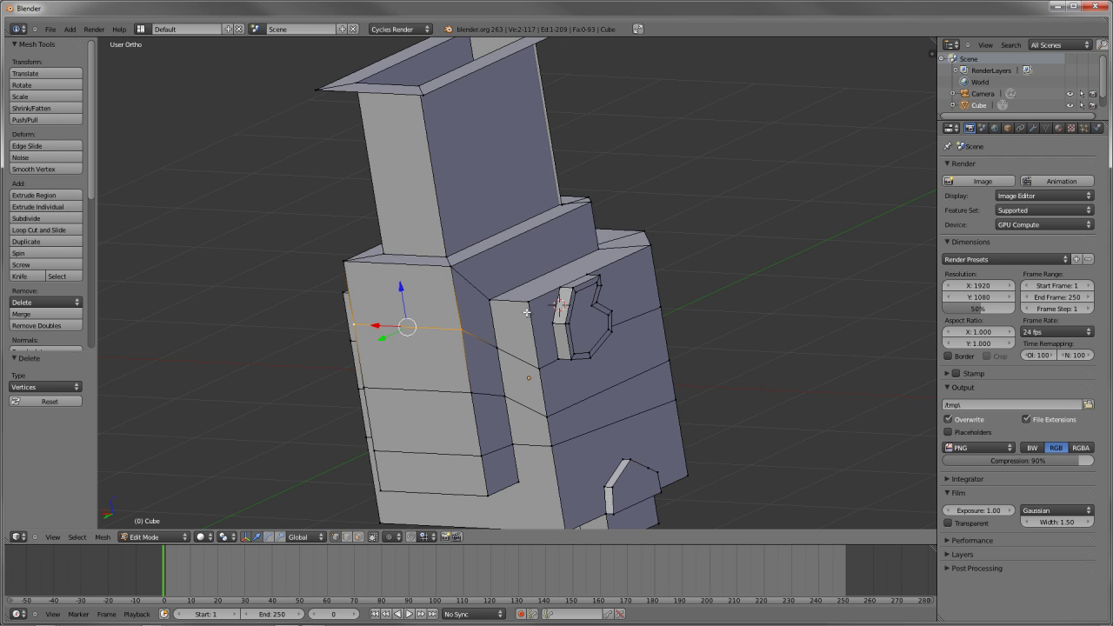
# Step: Vertex Slide the front corner vertex at the uppermost horizontal cut up its vertical edge, close to the taller block's upper corner
pyautogui.press('a')
pyautogui.rightClick(463, 328)
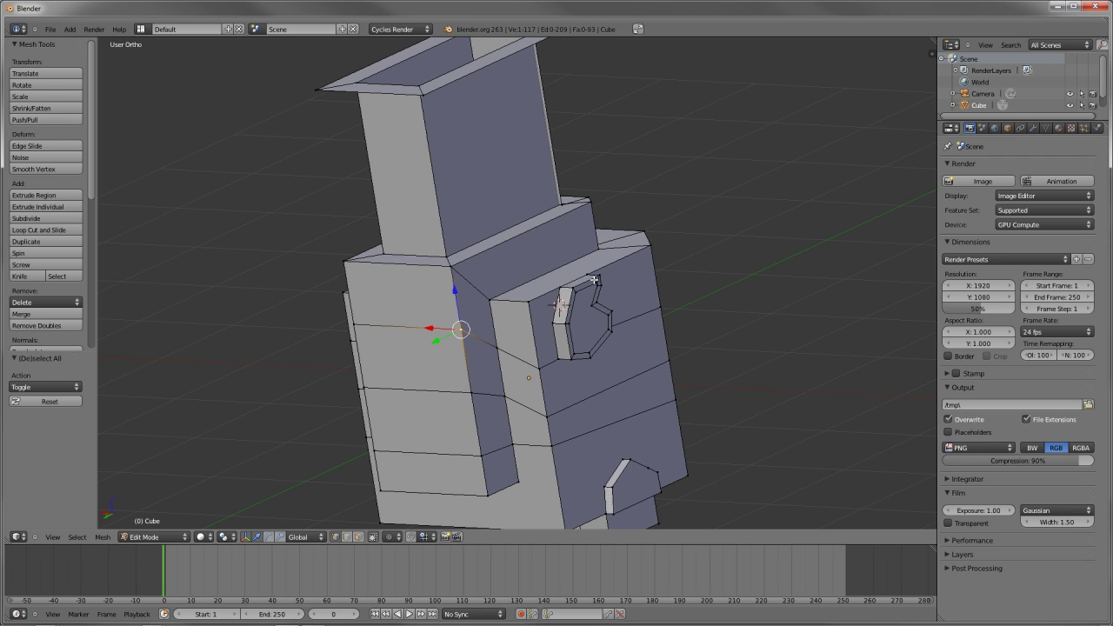
pyautogui.hotkey('ctrl', 'v')
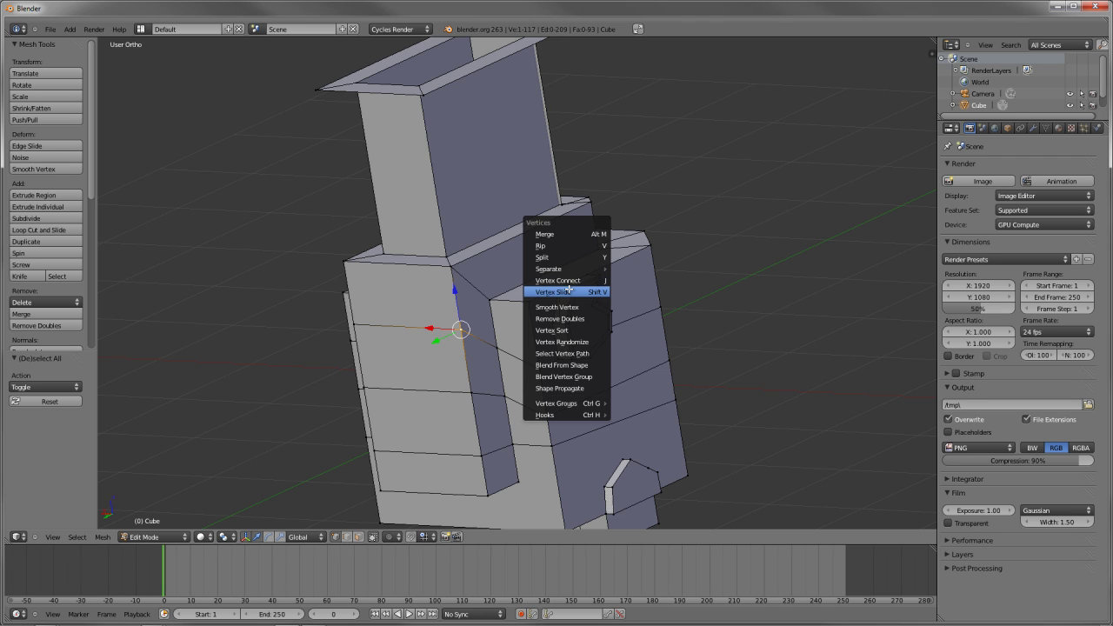
pyautogui.press('Escape')
pyautogui.hotkey('ctrl', 'v')
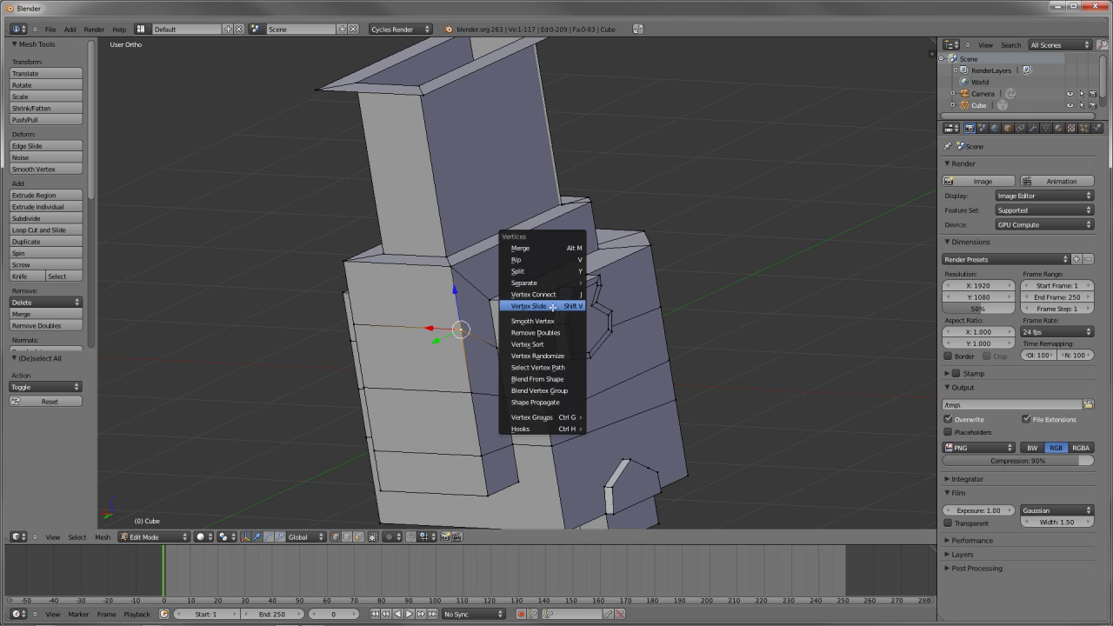
pyautogui.click(552, 306)
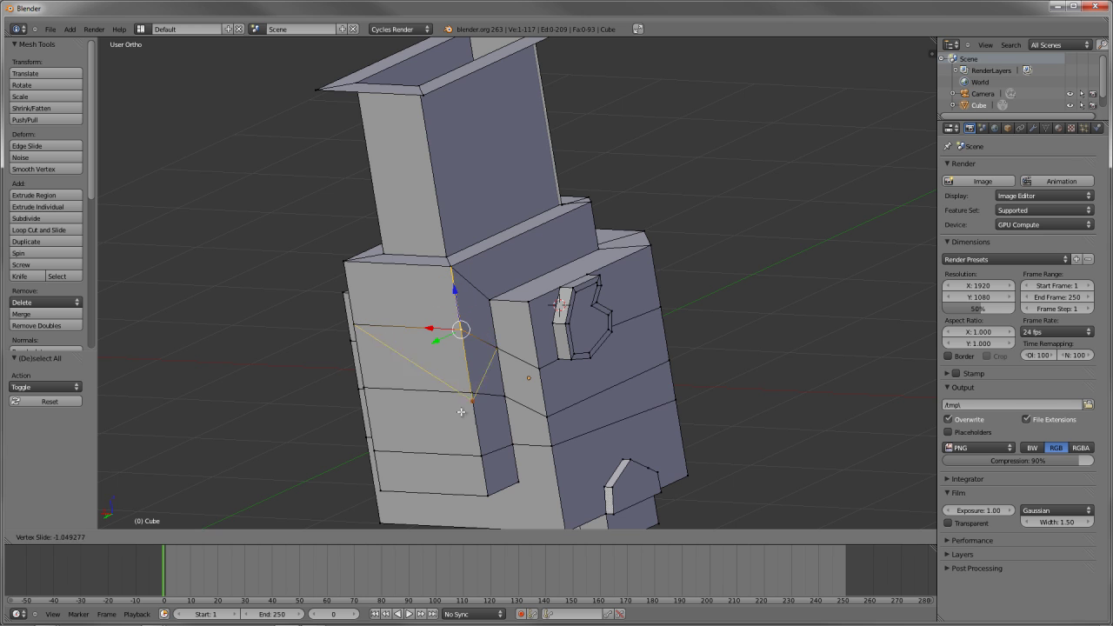
pyautogui.click(452, 287)
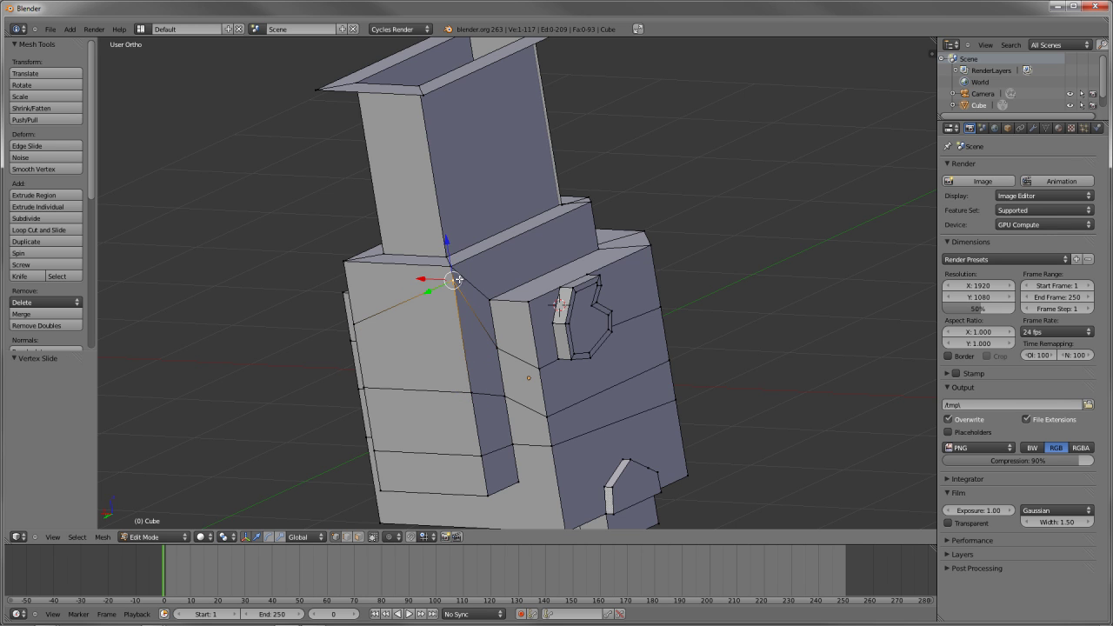
# Step: Examine the slid vertex from different angles, then return to Object Mode with the whole model in view
pyautogui.moveTo(457, 351); pyautogui.dragTo(525, 263, button='middle')
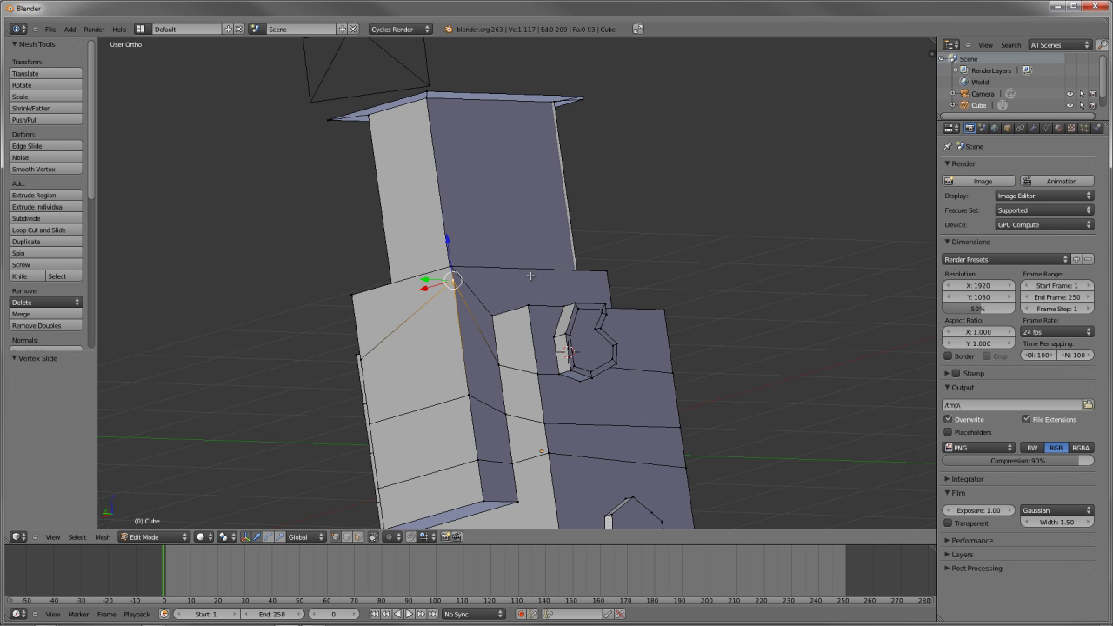
pyautogui.moveTo(528, 261); pyautogui.dragTo(539, 351, button='middle')
pyautogui.scroll(2, 539, 350)
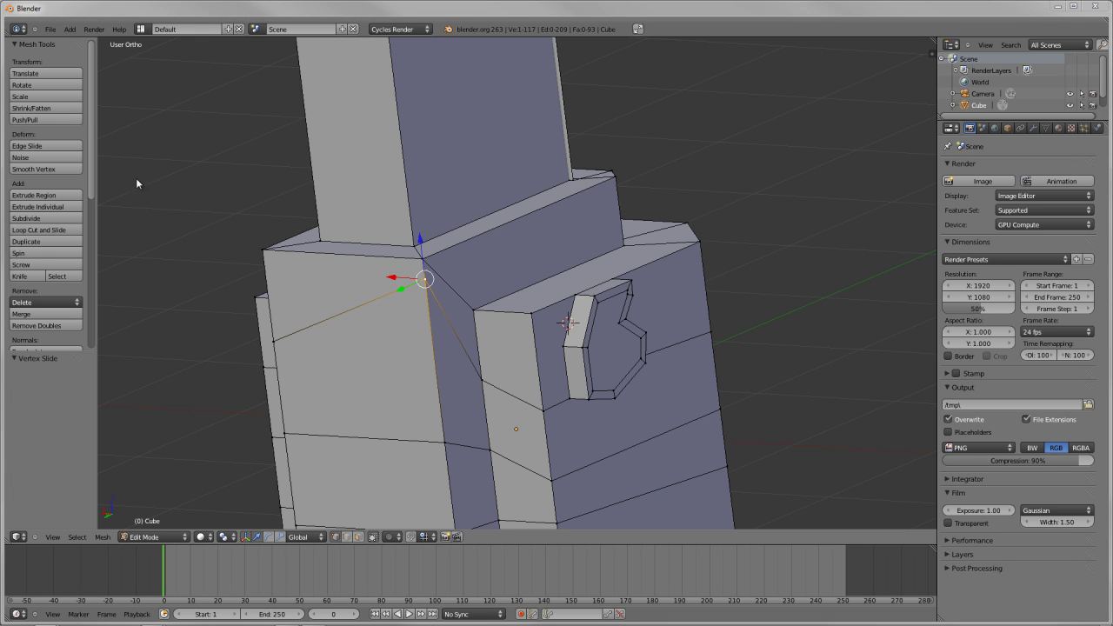
pyautogui.press('Tab')
pyautogui.scroll(-5, 632, 329)
pyautogui.moveTo(632, 329); pyautogui.dragTo(605, 338, button='middle')
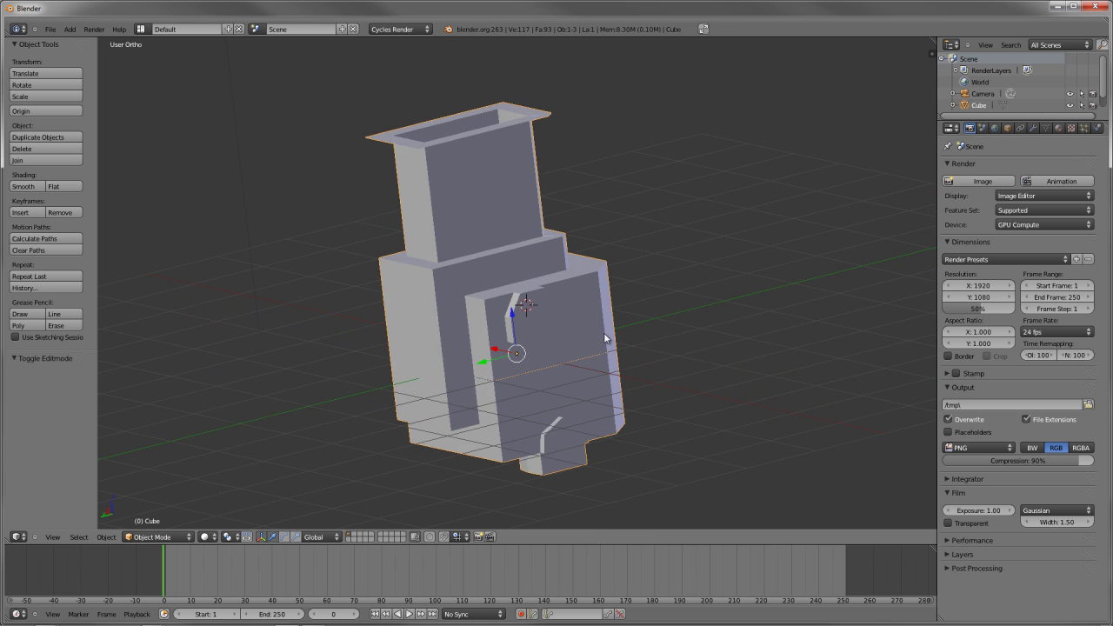